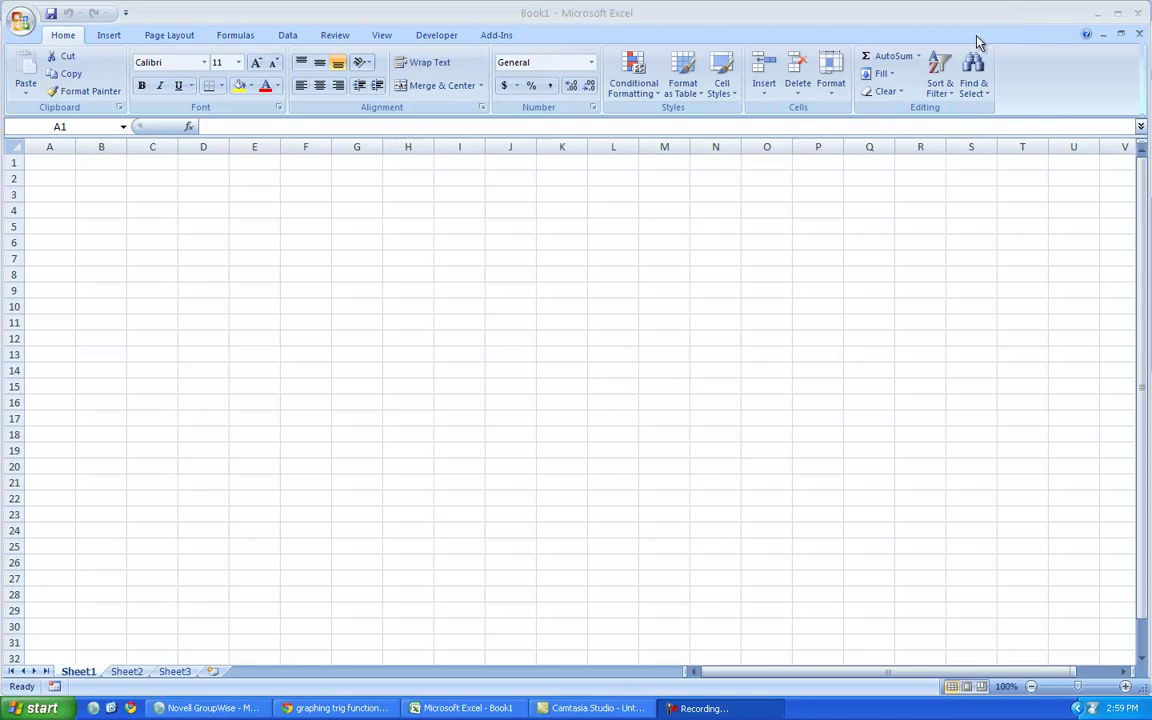
# Put the heading 'x in degrees' in A1 and autofit column A
pyautogui.click(45, 158)
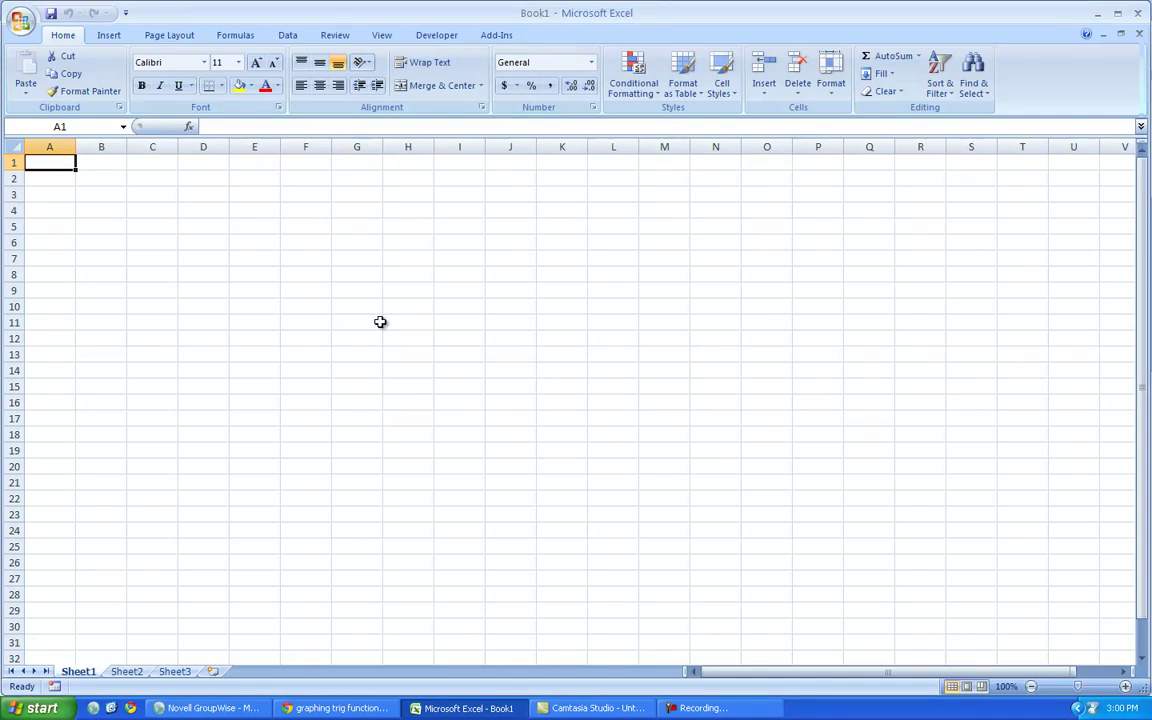
pyautogui.write('0')
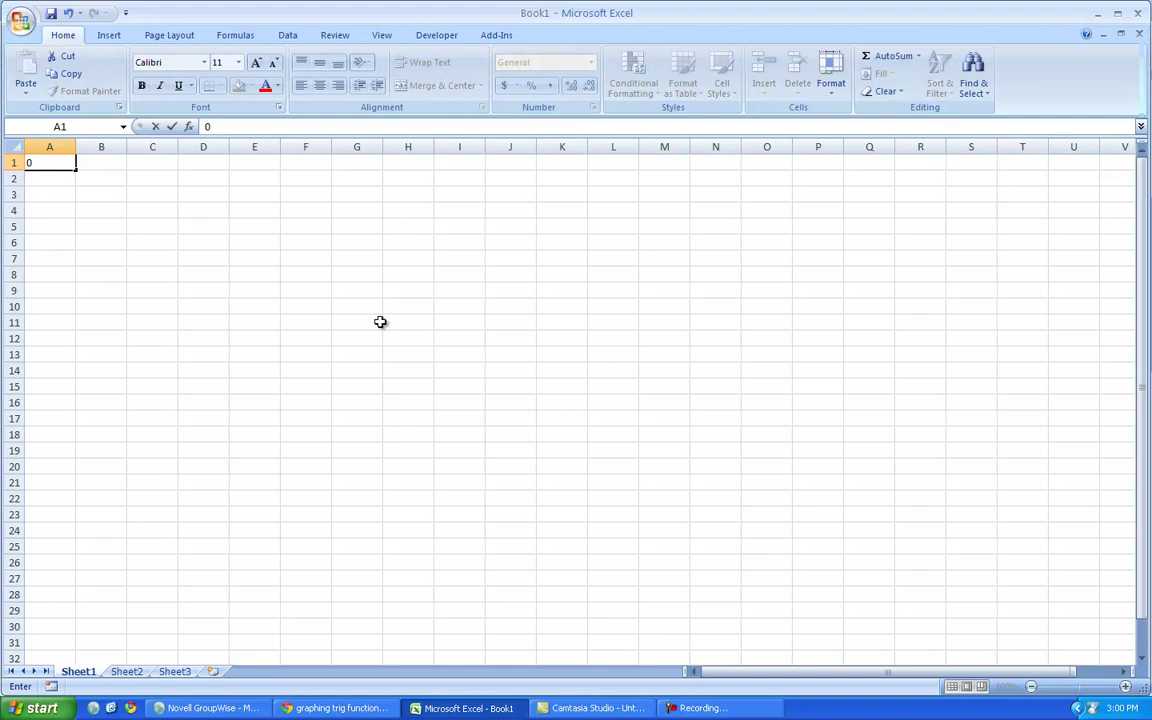
pyautogui.press('Return')
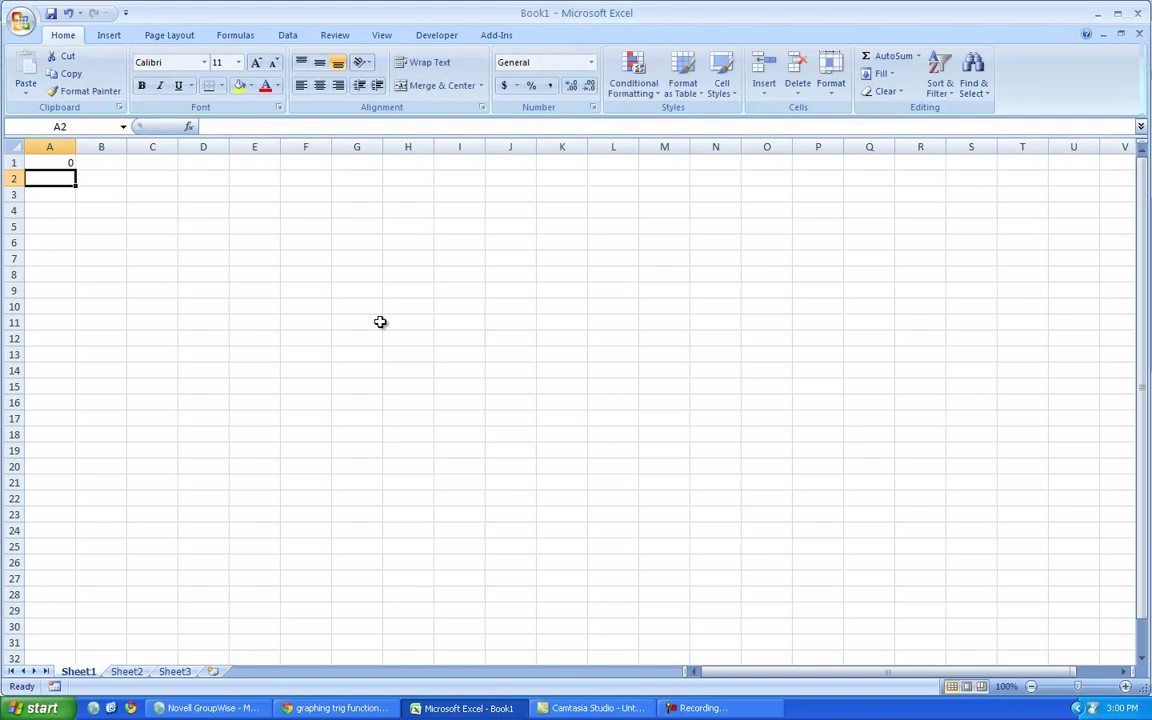
pyautogui.write('30')
pyautogui.press('Return')
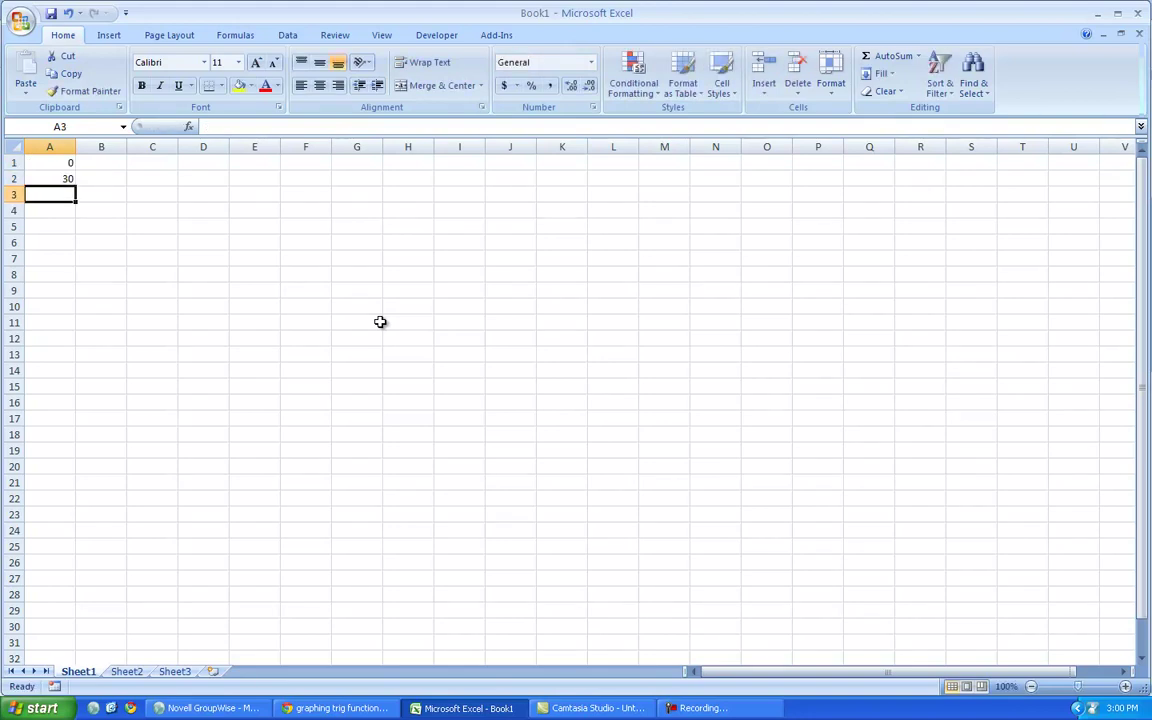
pyautogui.press('Up')
pyautogui.press('Up')
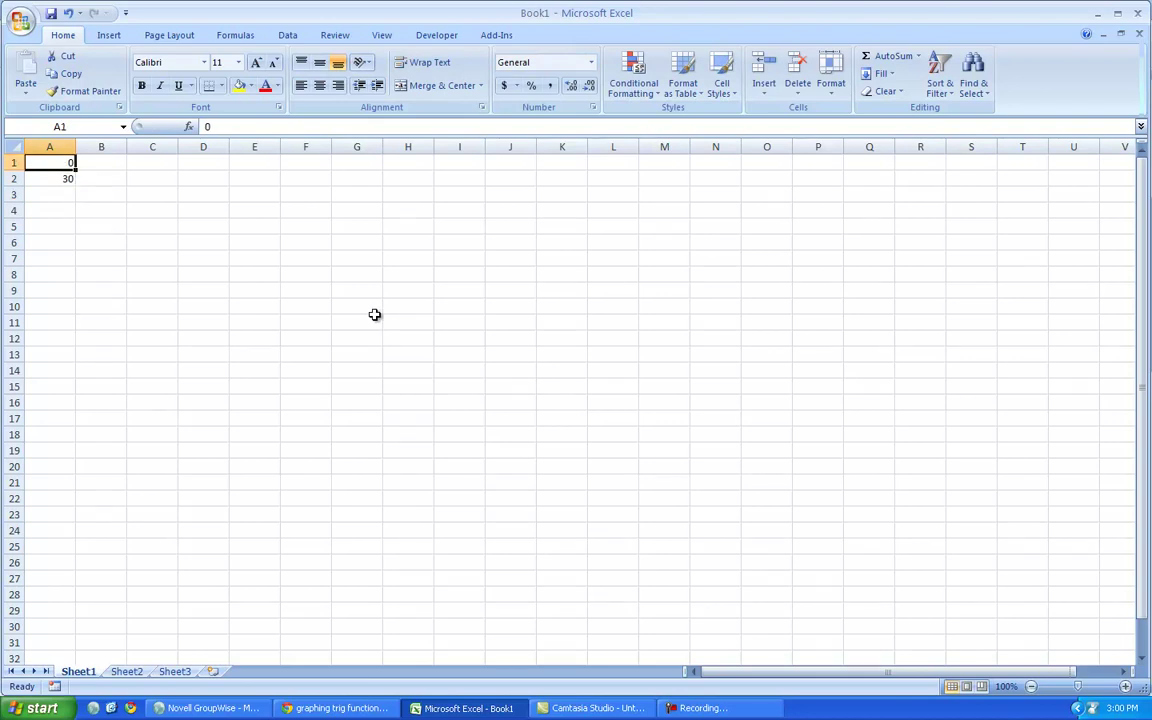
pyautogui.write('x in d')
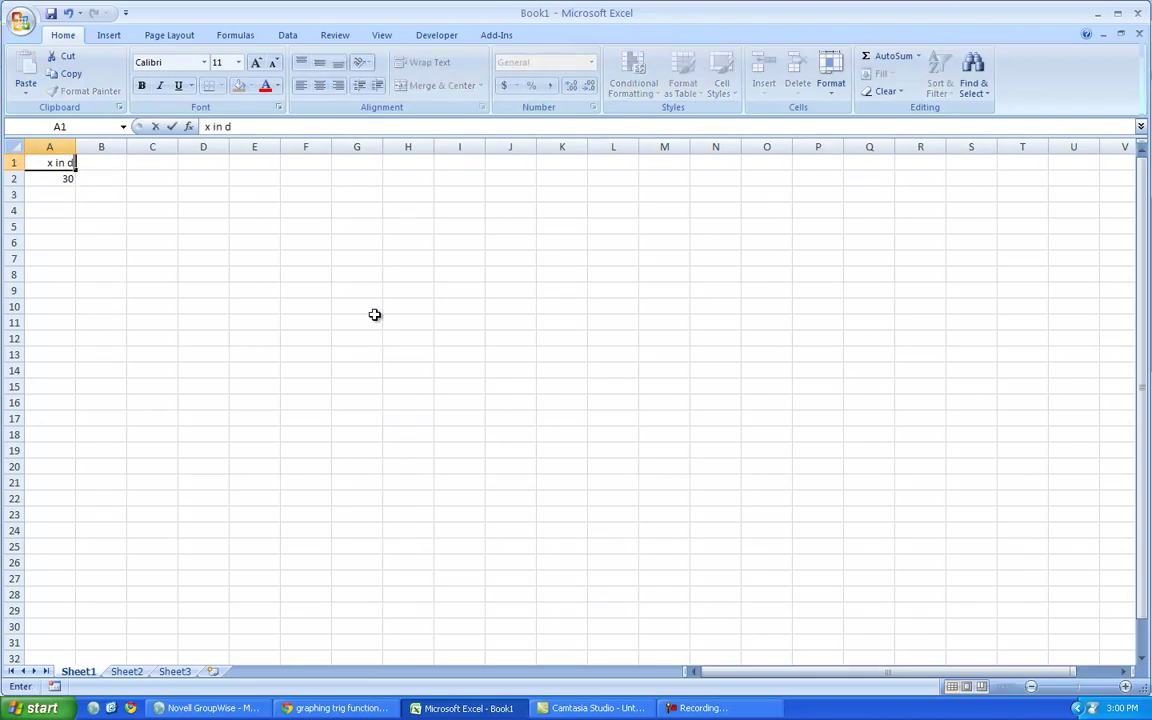
pyautogui.write('egrees')
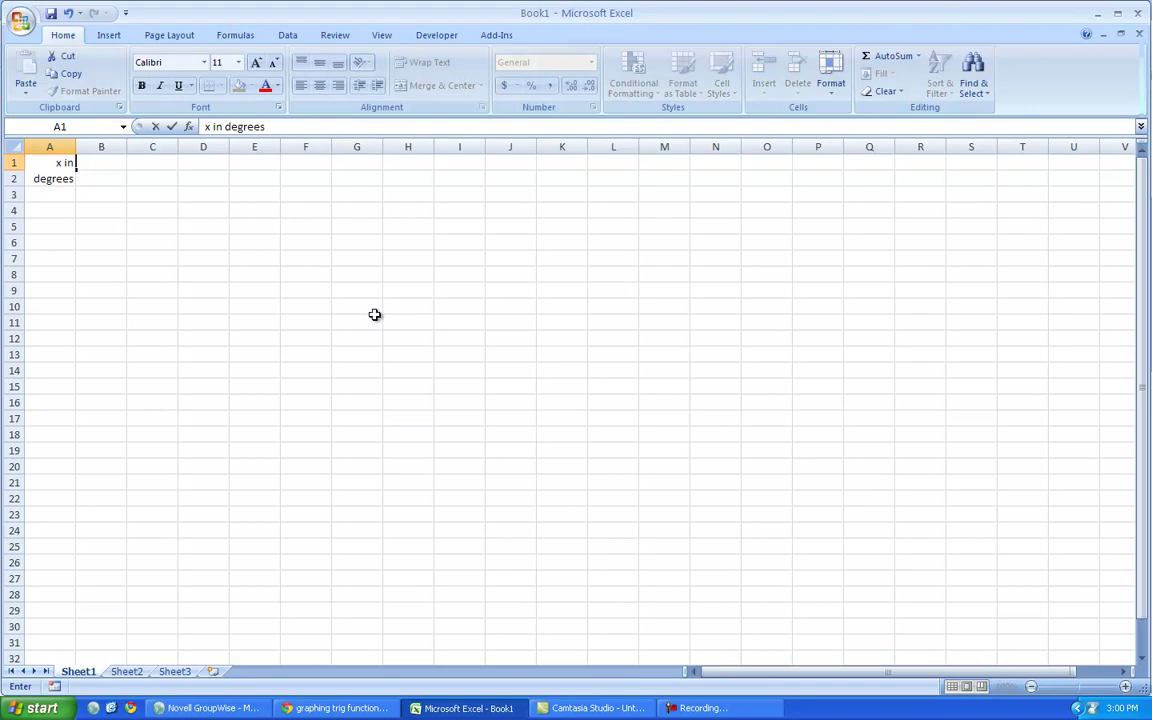
pyautogui.doubleClick(75, 147)
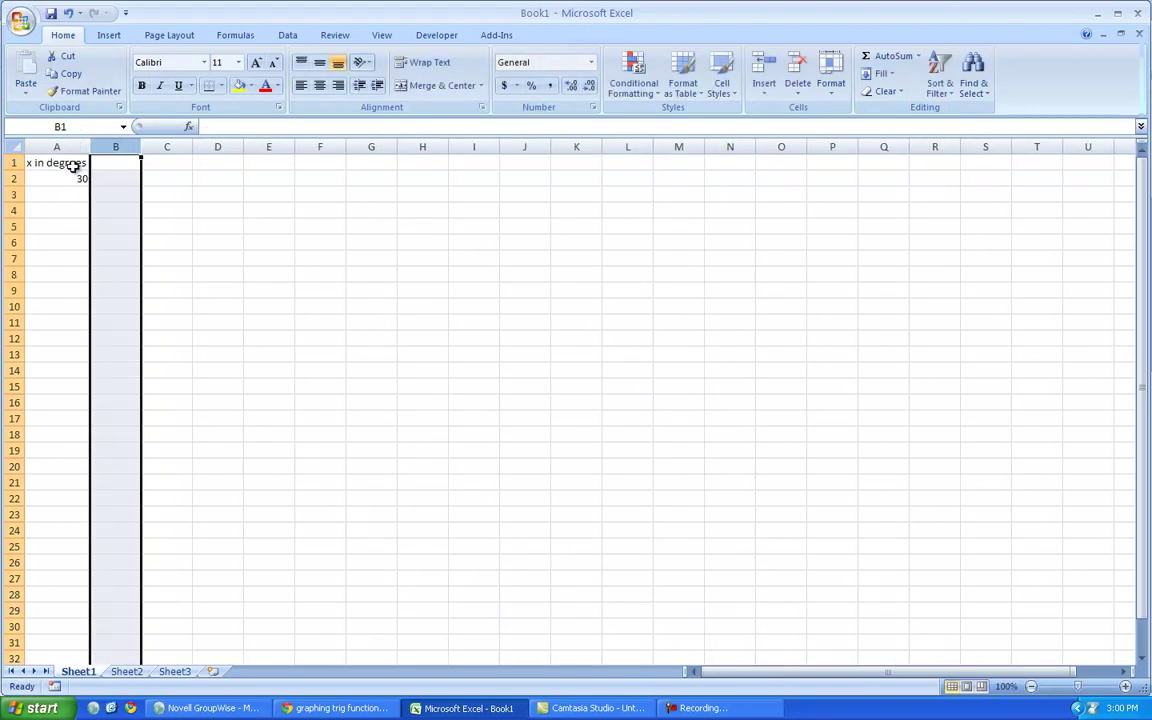
# Enter 0, 30 and 60 in A2:A4 and extend the series down to A19
pyautogui.click(61, 178)
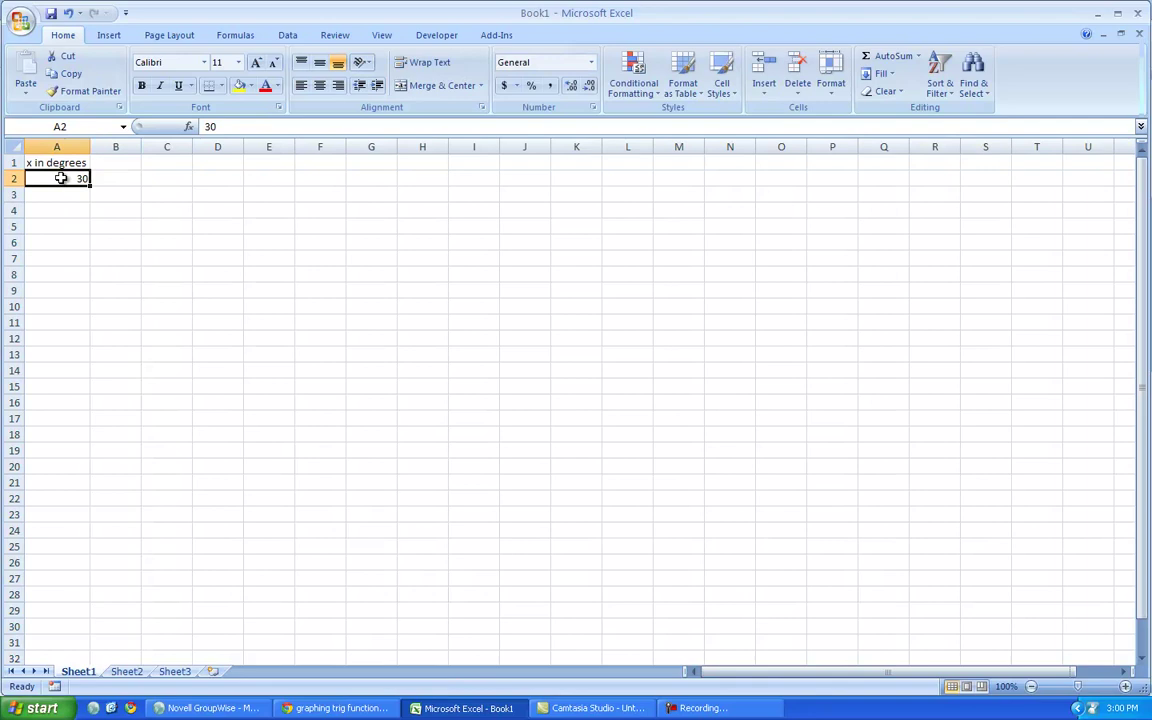
pyautogui.write('0')
pyautogui.press('Return')
pyautogui.write('30')
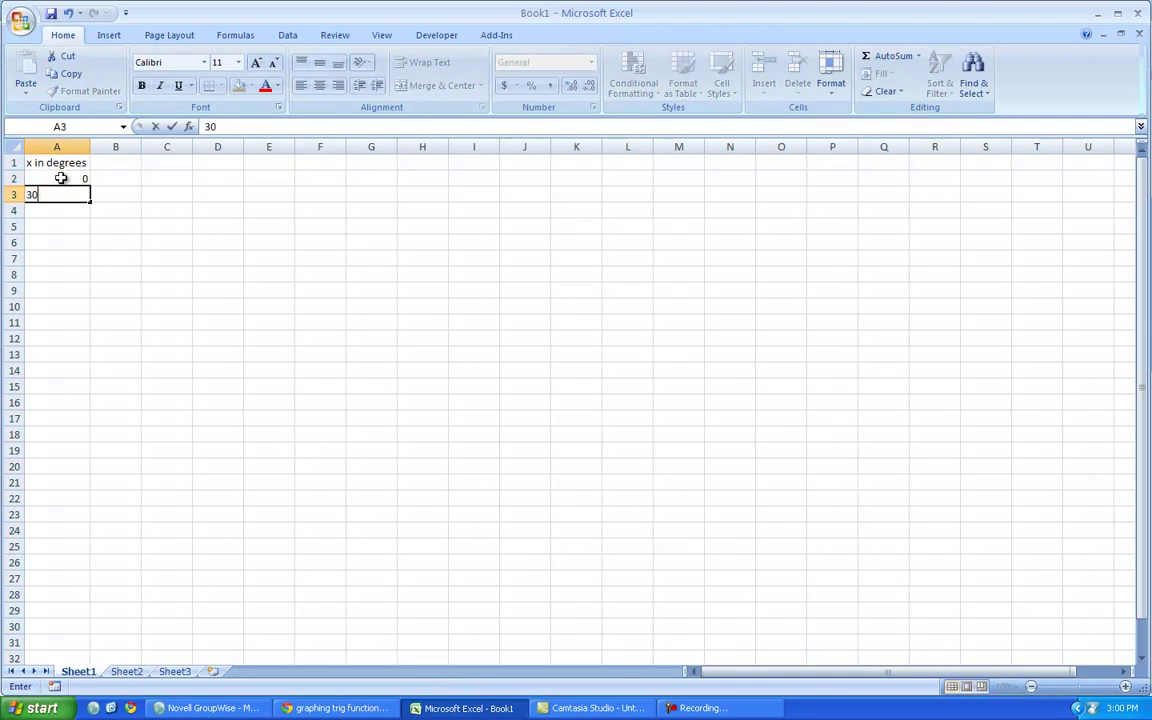
pyautogui.press('Return')
pyautogui.write('60')
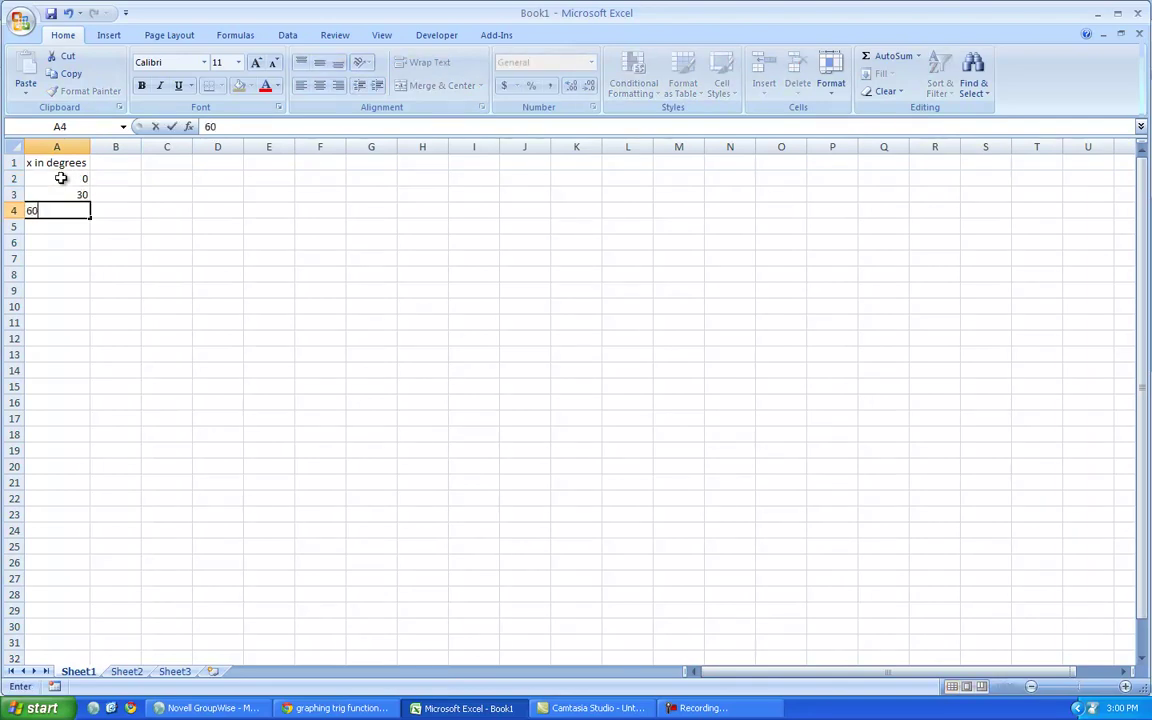
pyautogui.press('Return')
pyautogui.click(53, 163)
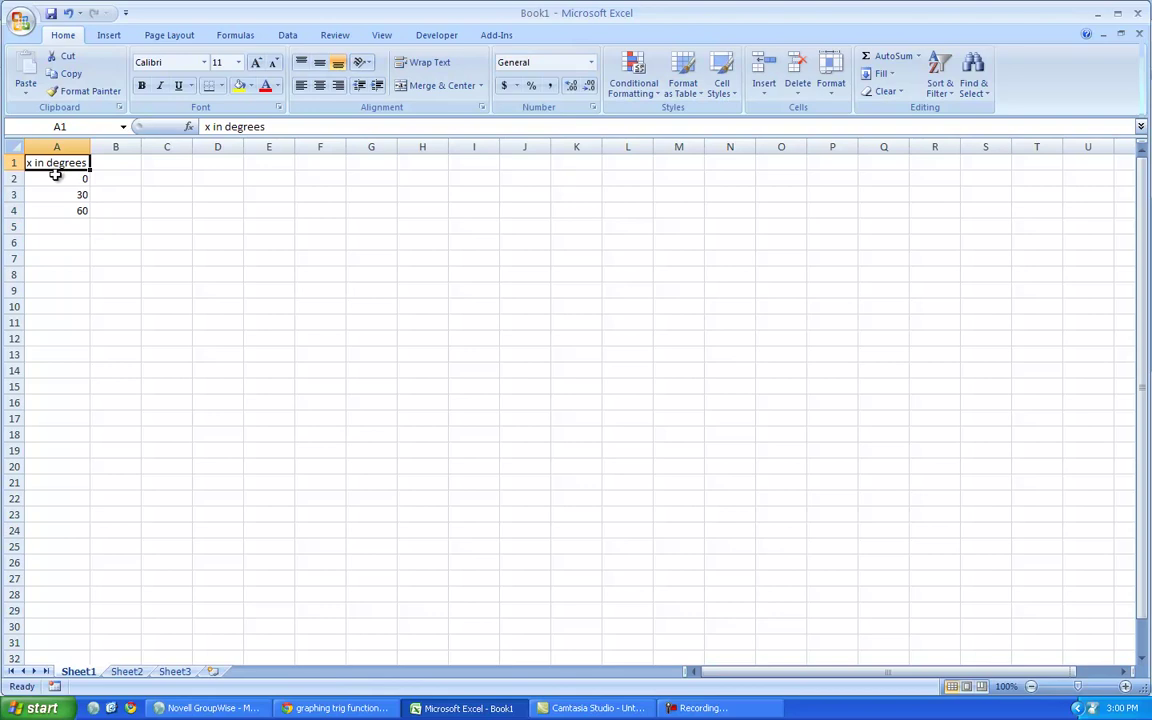
pyautogui.moveTo(54, 176); pyautogui.dragTo(80, 466)
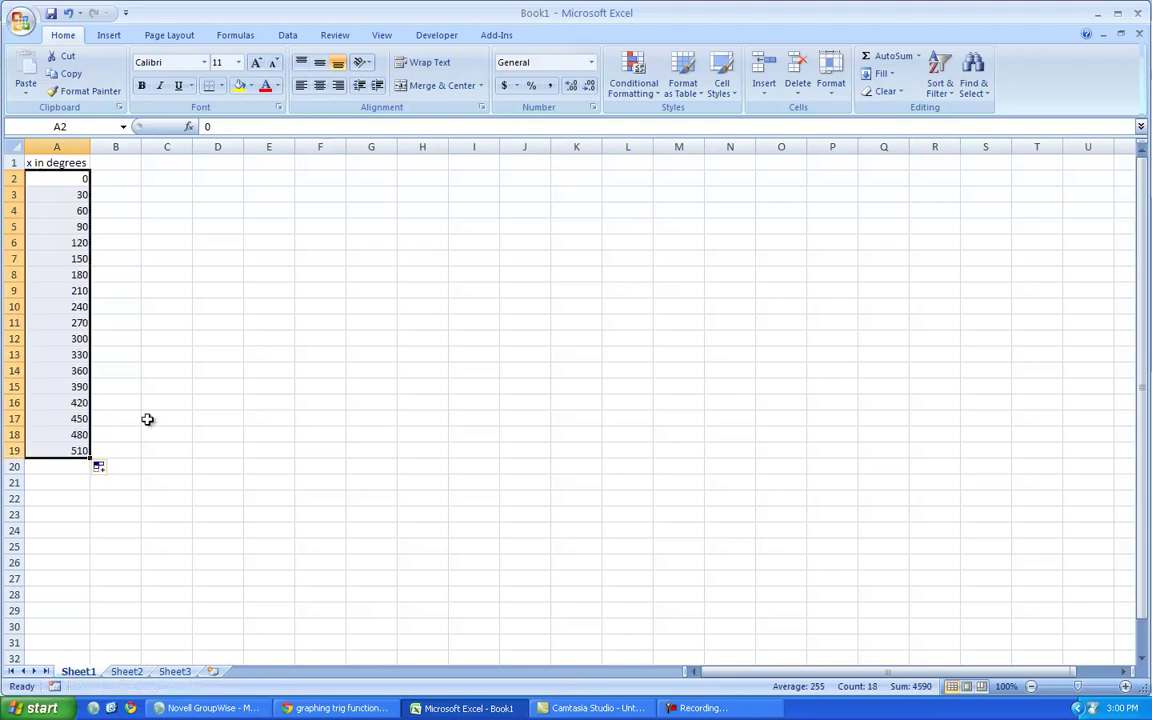
# Head column B 'x in radians' and autofit its width
pyautogui.click(113, 164)
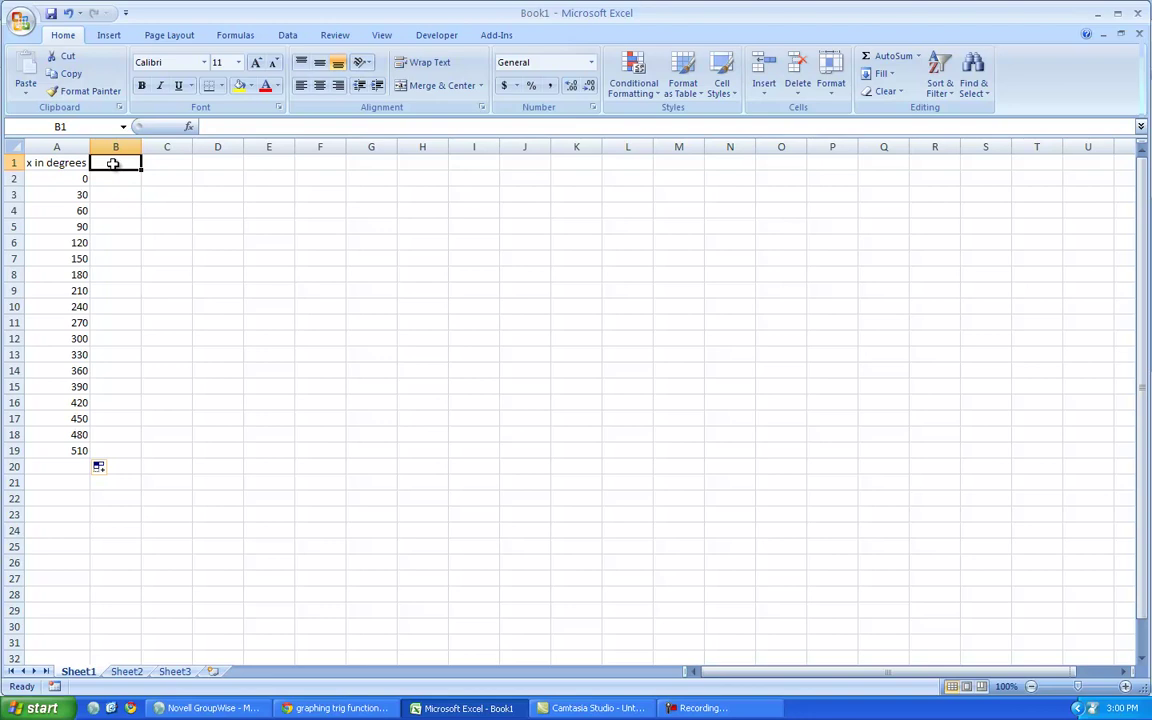
pyautogui.write('x in radians')
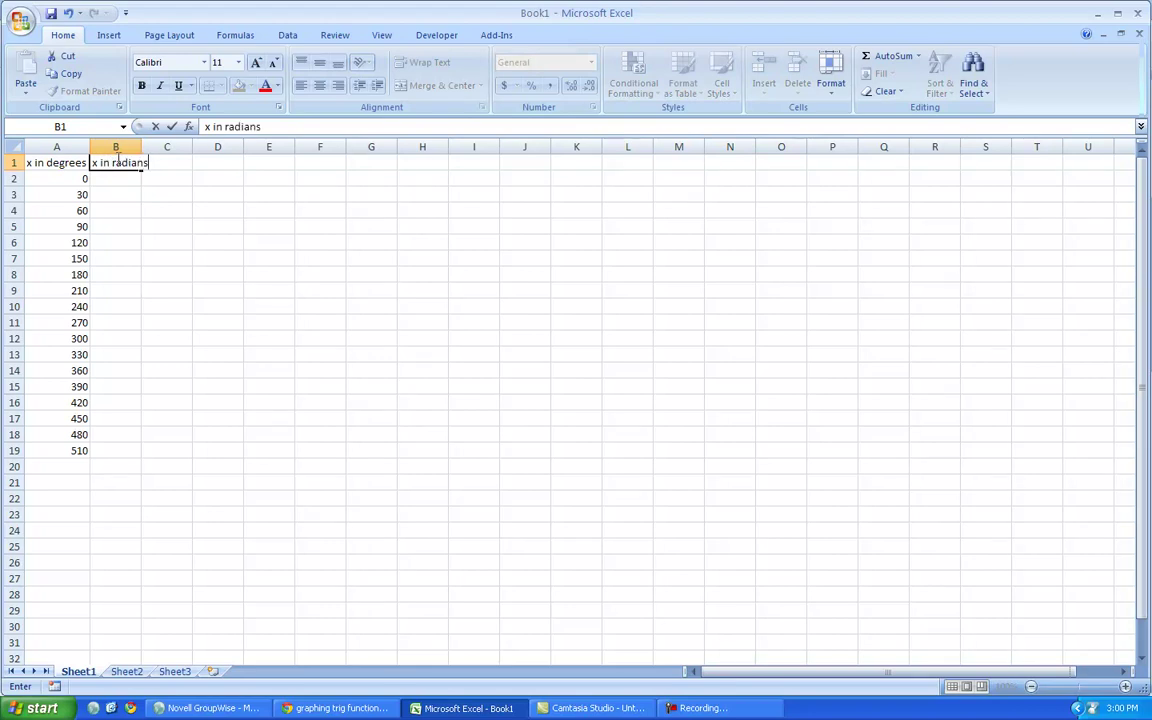
pyautogui.doubleClick(140, 147)
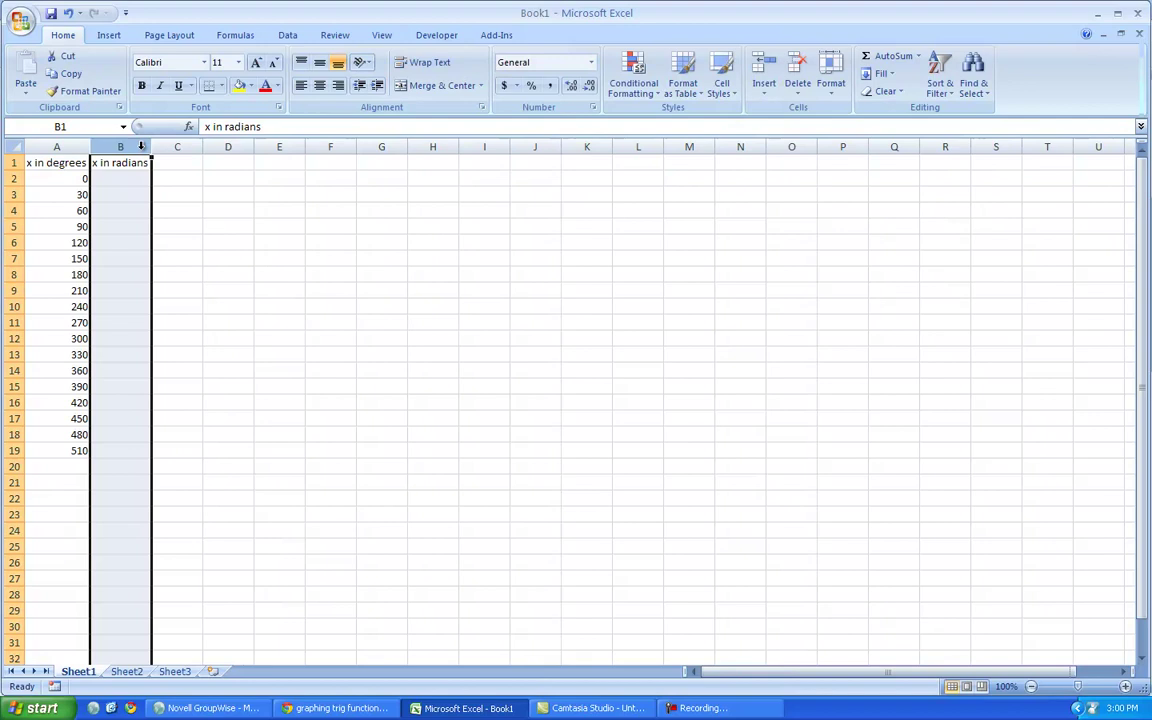
# Enter =RADIANS(A2) in B2 and fill it down to B19
pyautogui.click(113, 178)
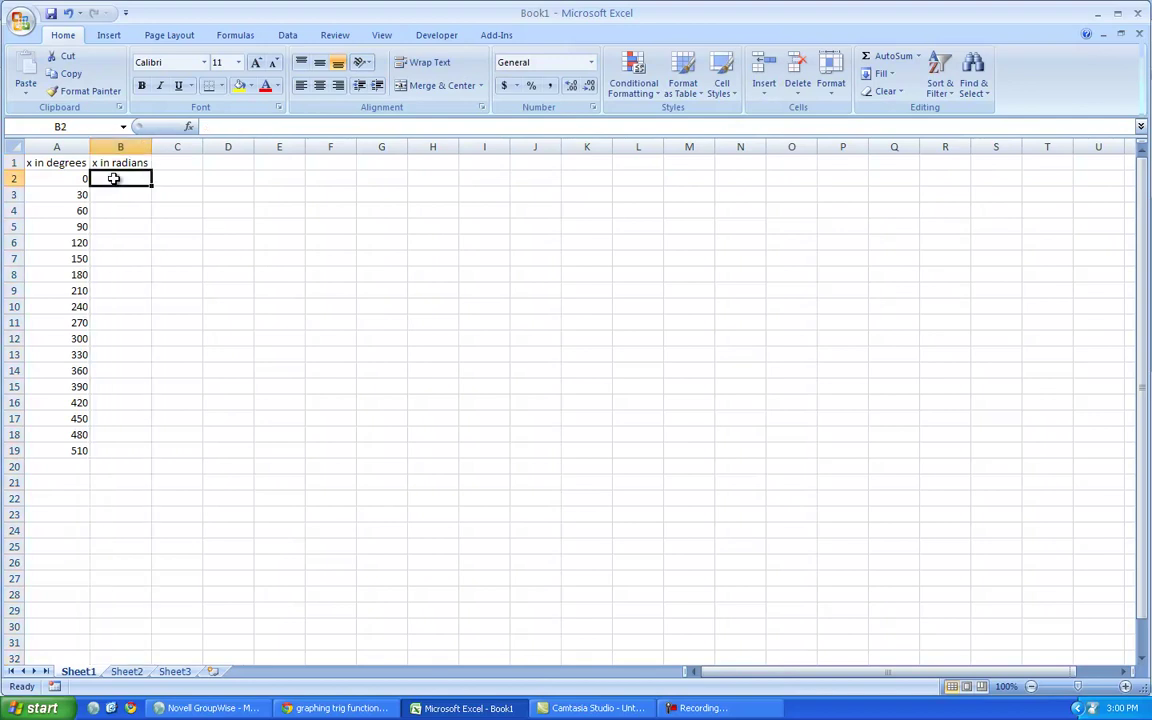
pyautogui.write('=(')
pyautogui.press('BackSpace')
pyautogui.press('BackSpace')
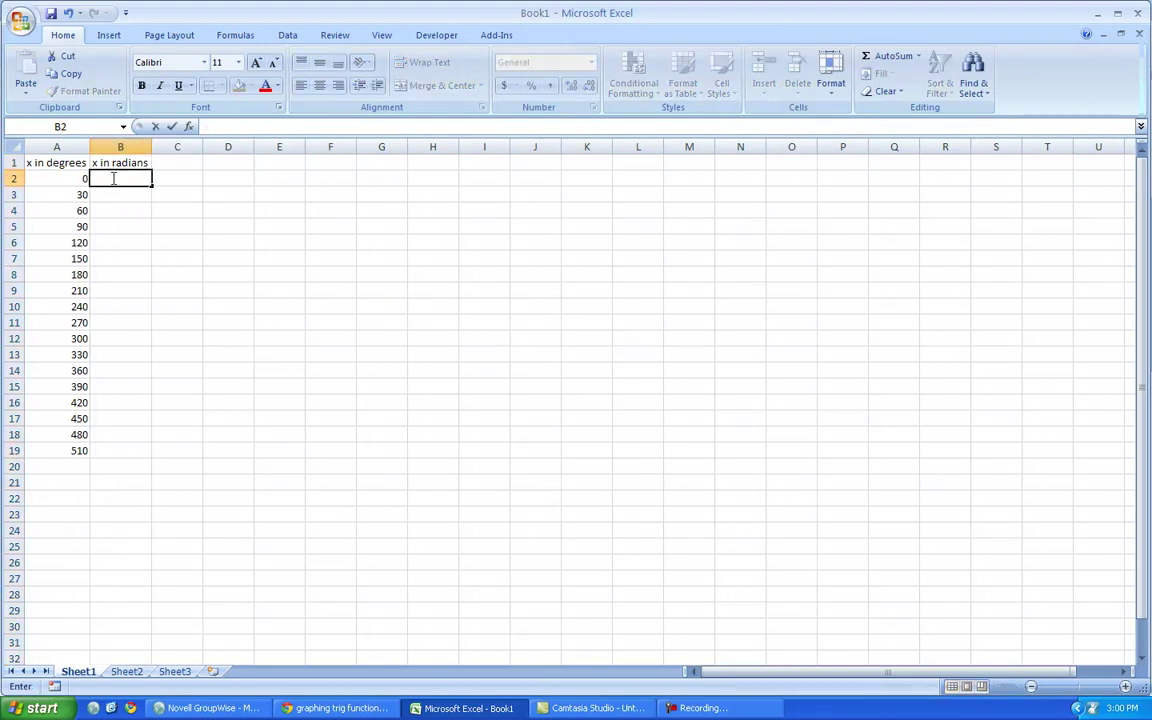
pyautogui.write('=radians')
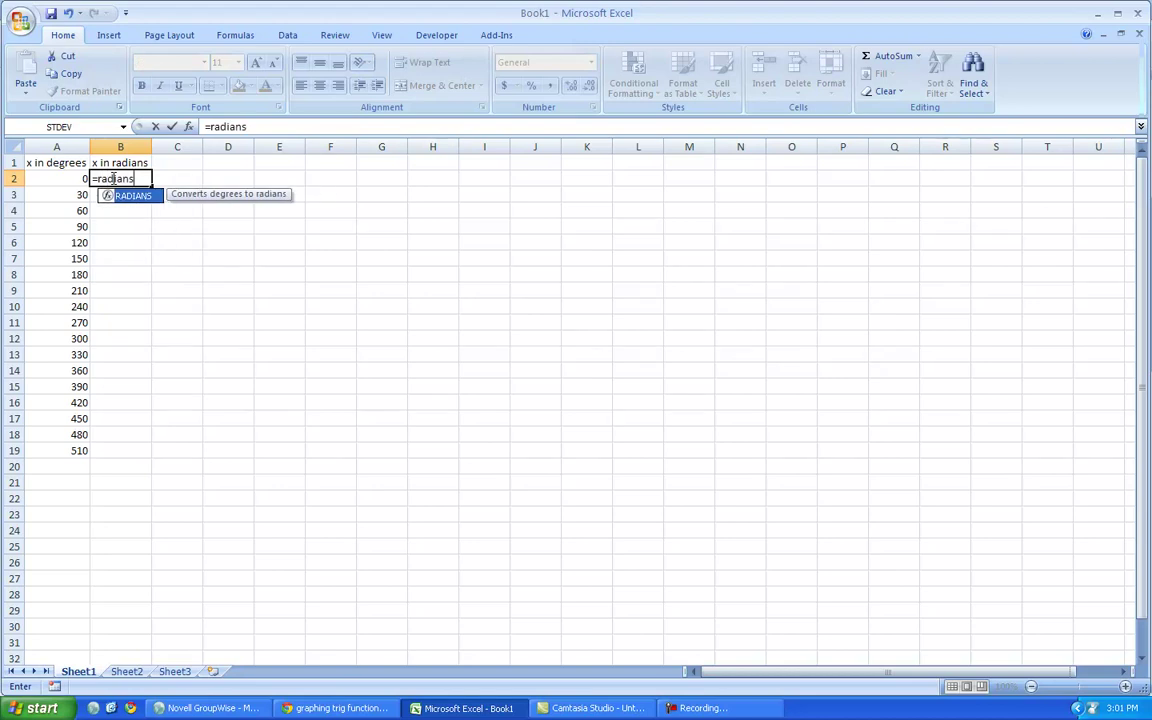
pyautogui.write('(')
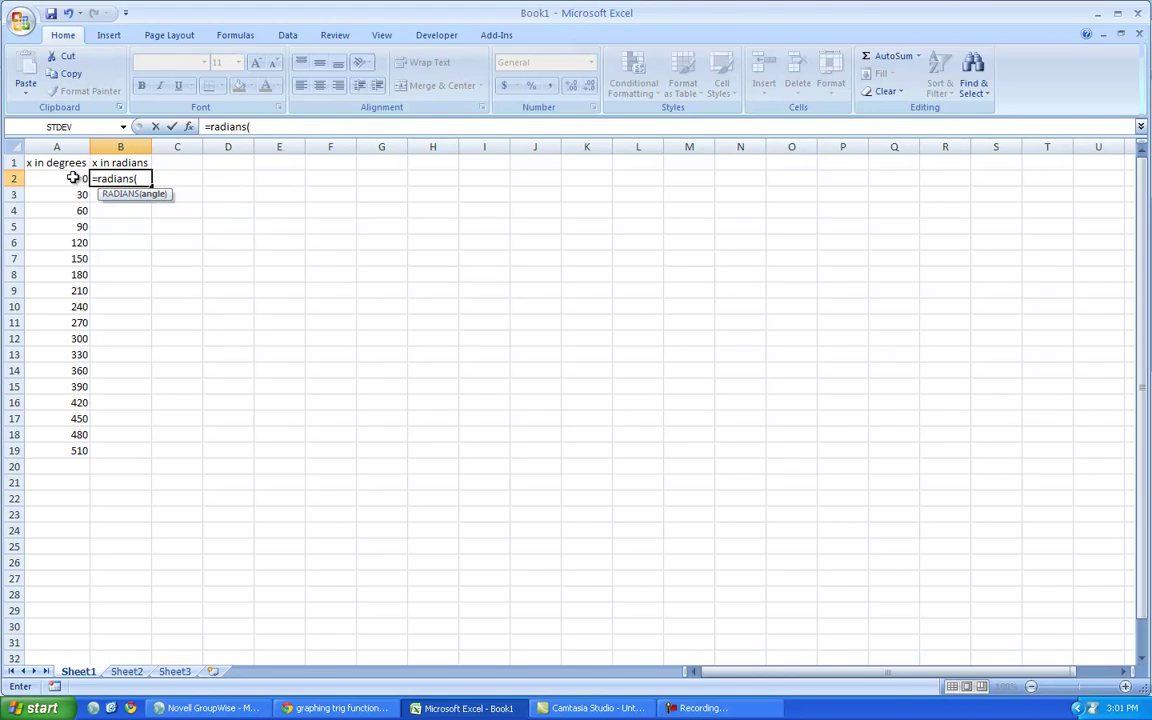
pyautogui.click(73, 178)
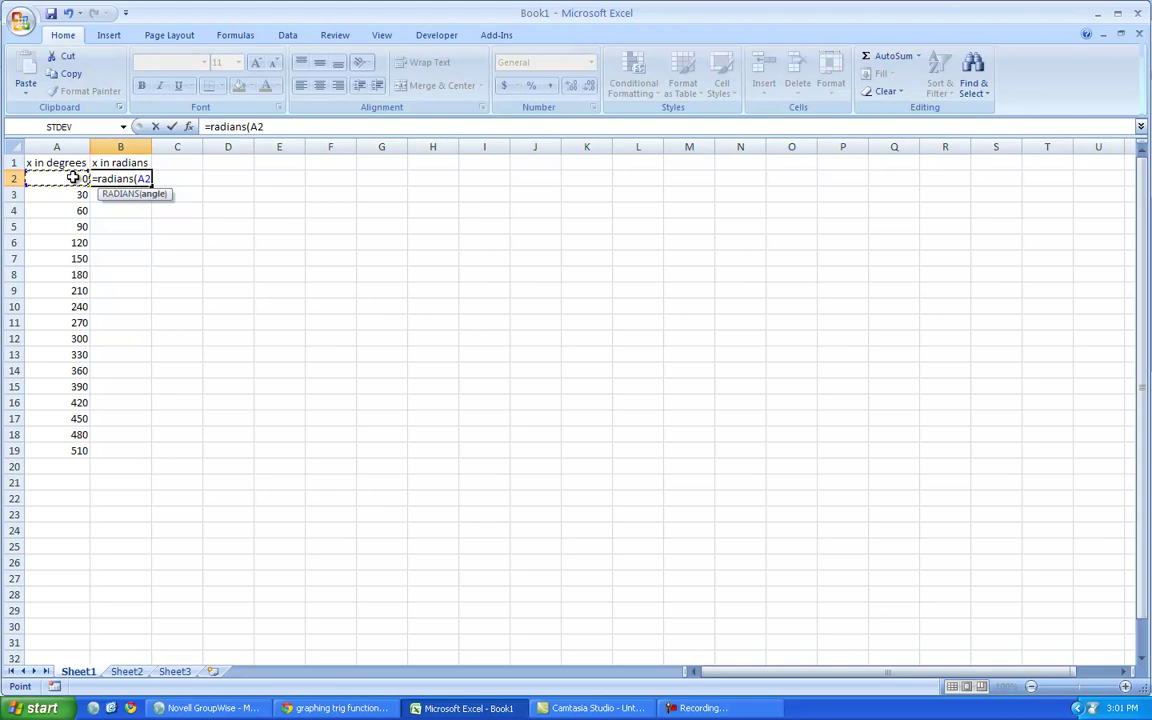
pyautogui.click(278, 126)
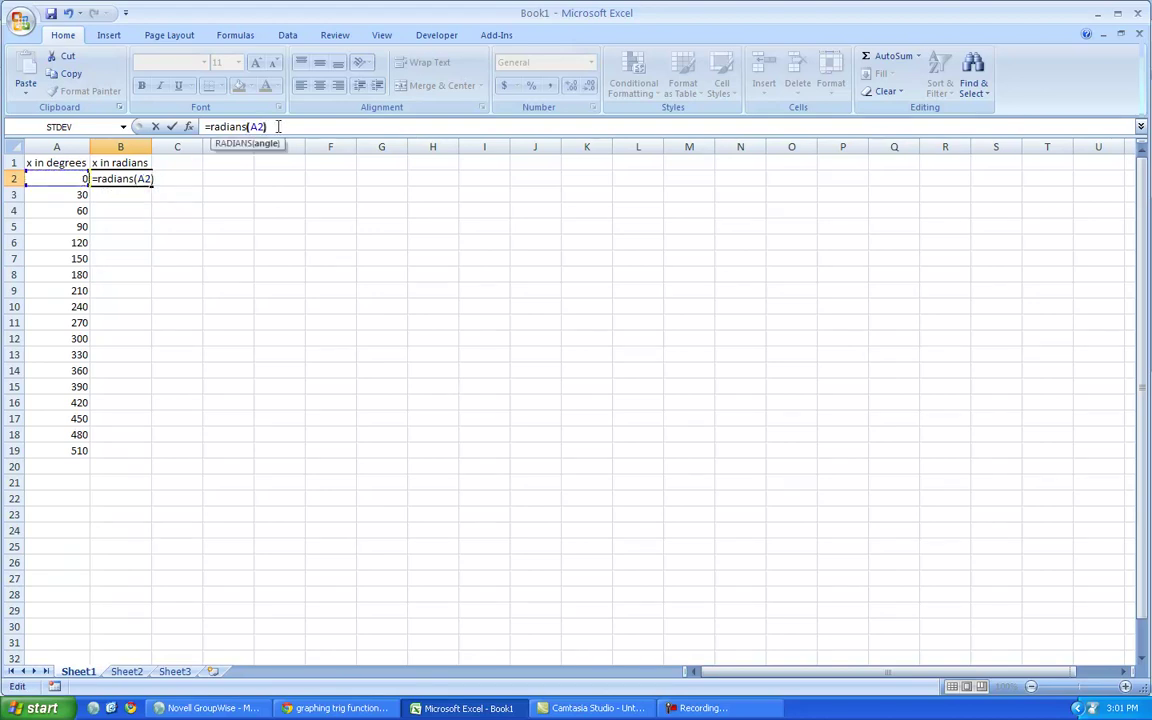
pyautogui.write(')')
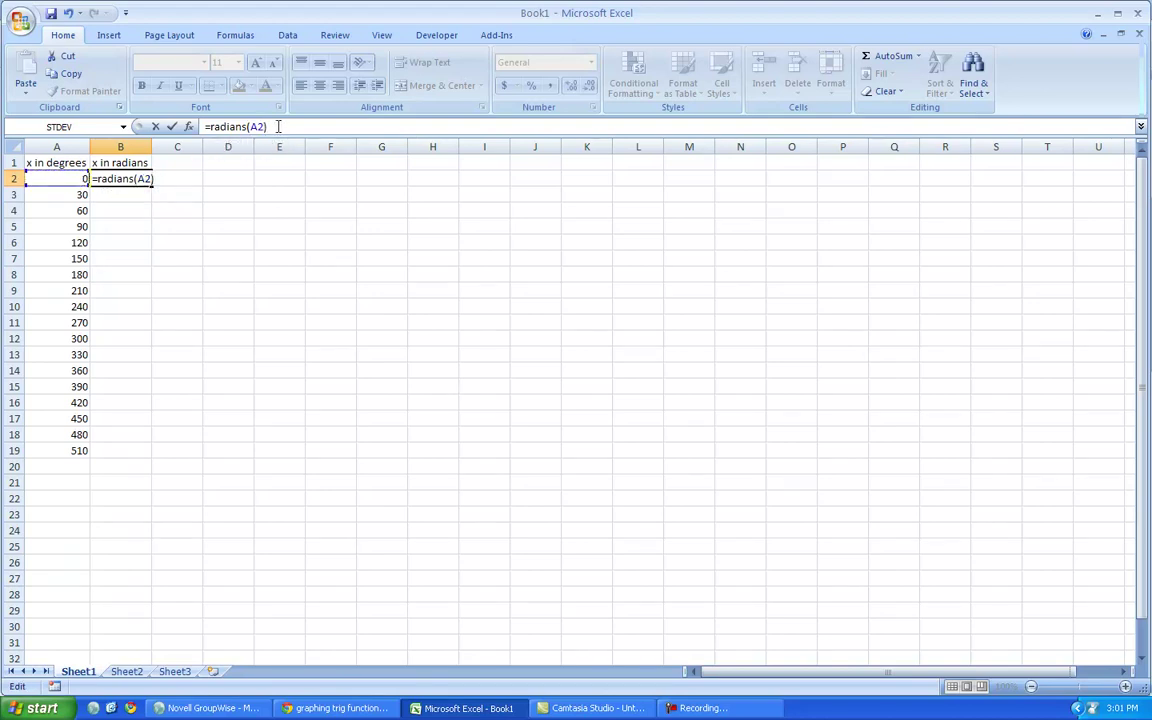
pyautogui.click(173, 128)
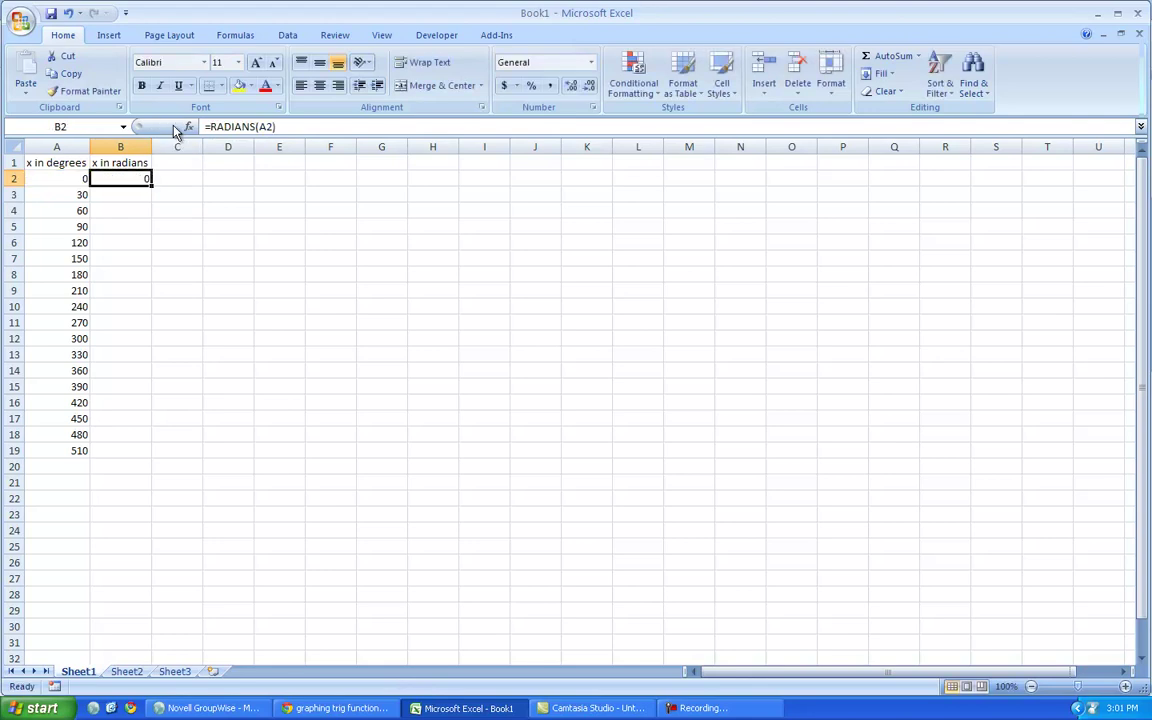
pyautogui.doubleClick(151, 186)
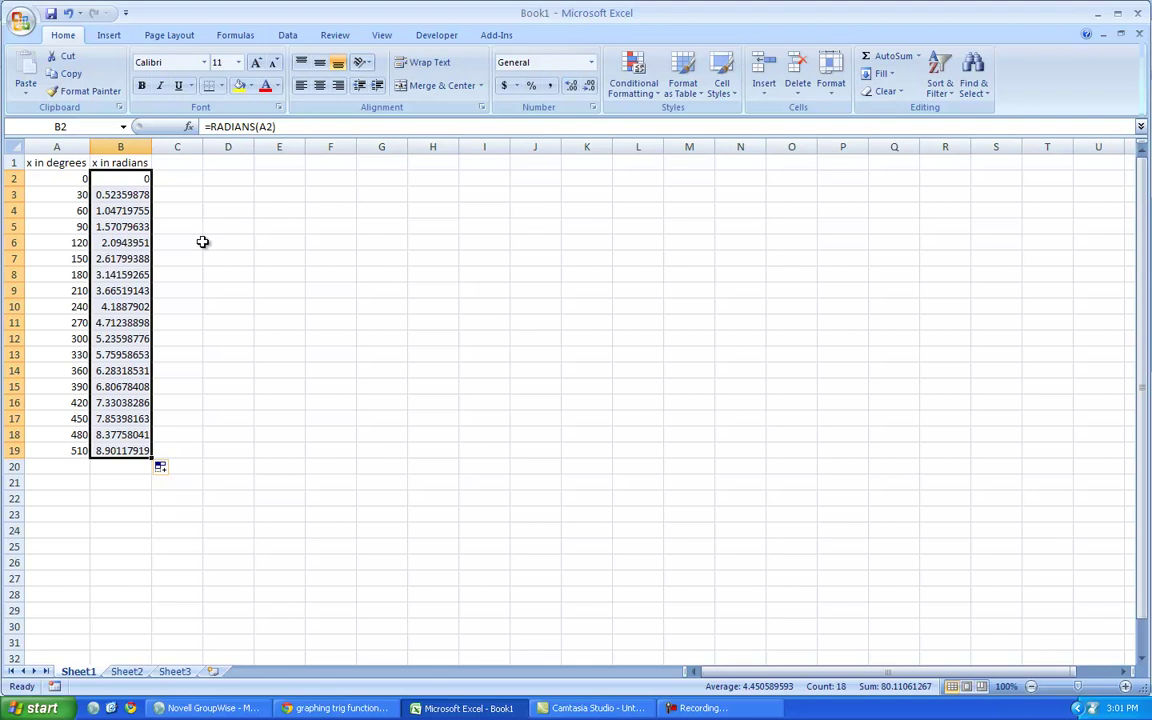
pyautogui.click(177, 190)
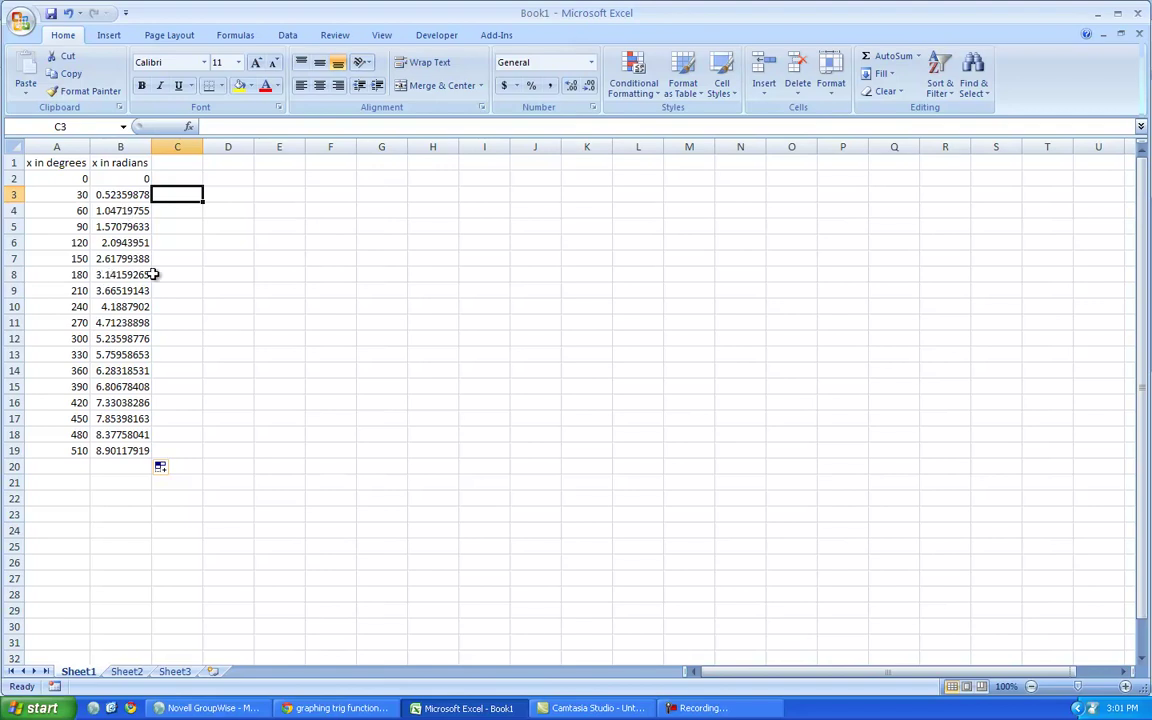
pyautogui.click(118, 276)
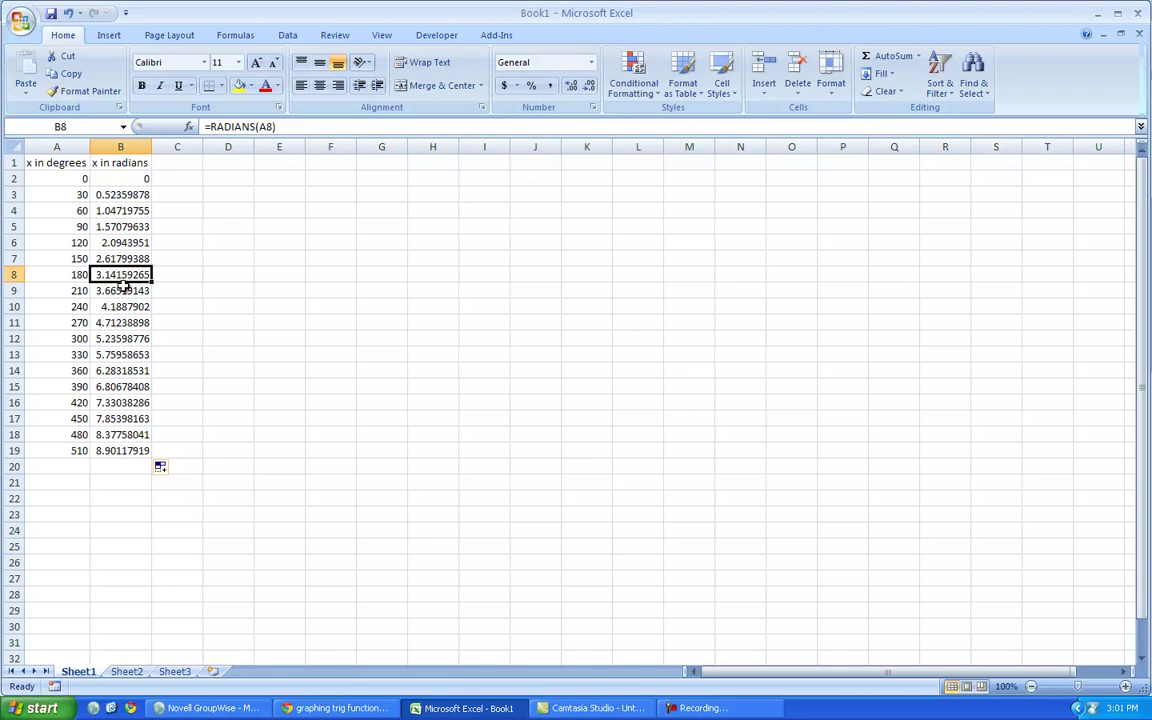
pyautogui.click(124, 370)
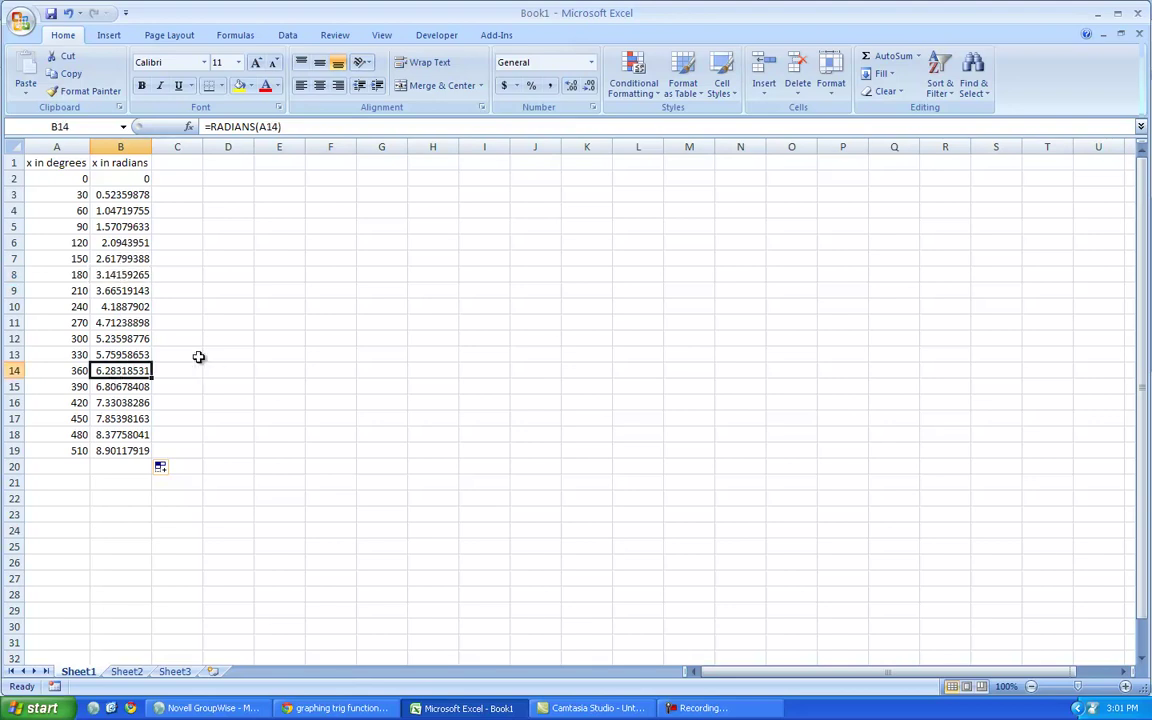
# Head column C 'sin x' and enter =SIN(B2) in C2
pyautogui.click(177, 162)
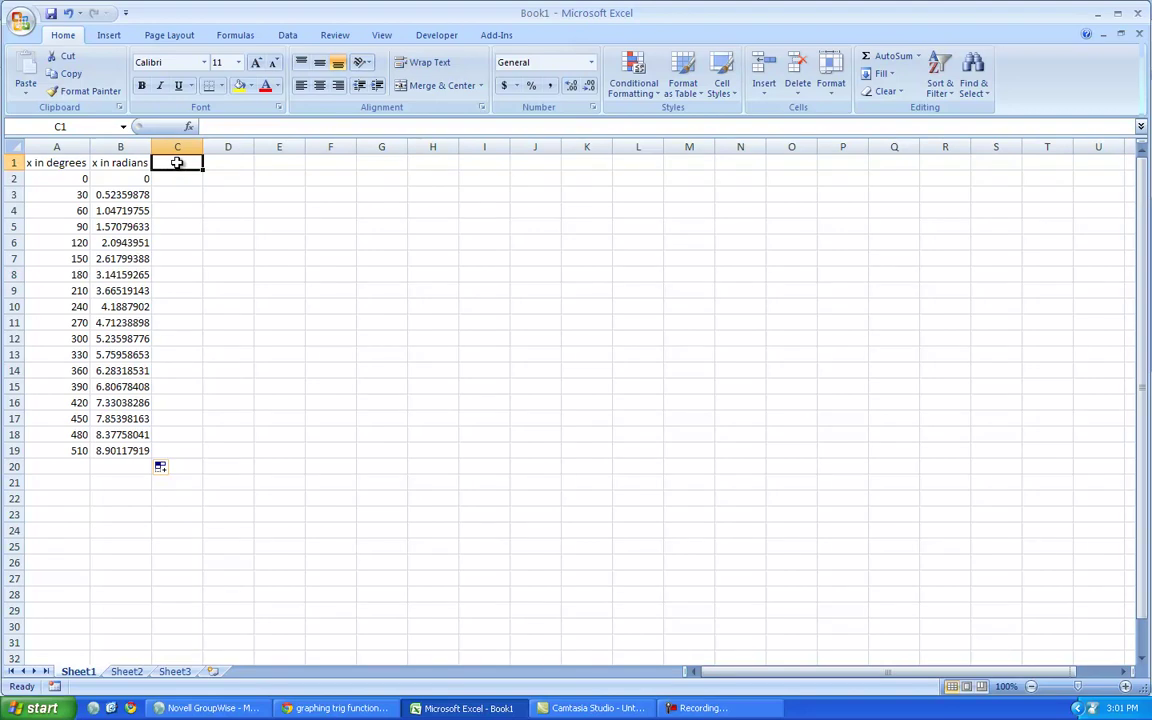
pyautogui.write('sin x')
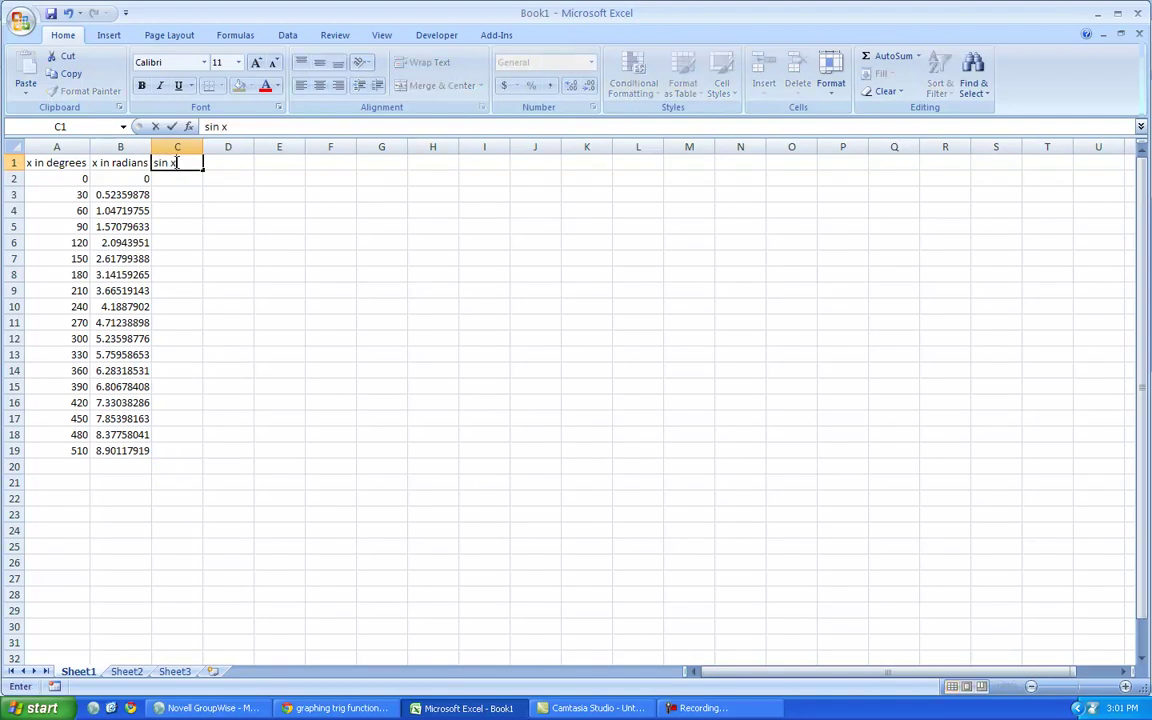
pyautogui.click(181, 180)
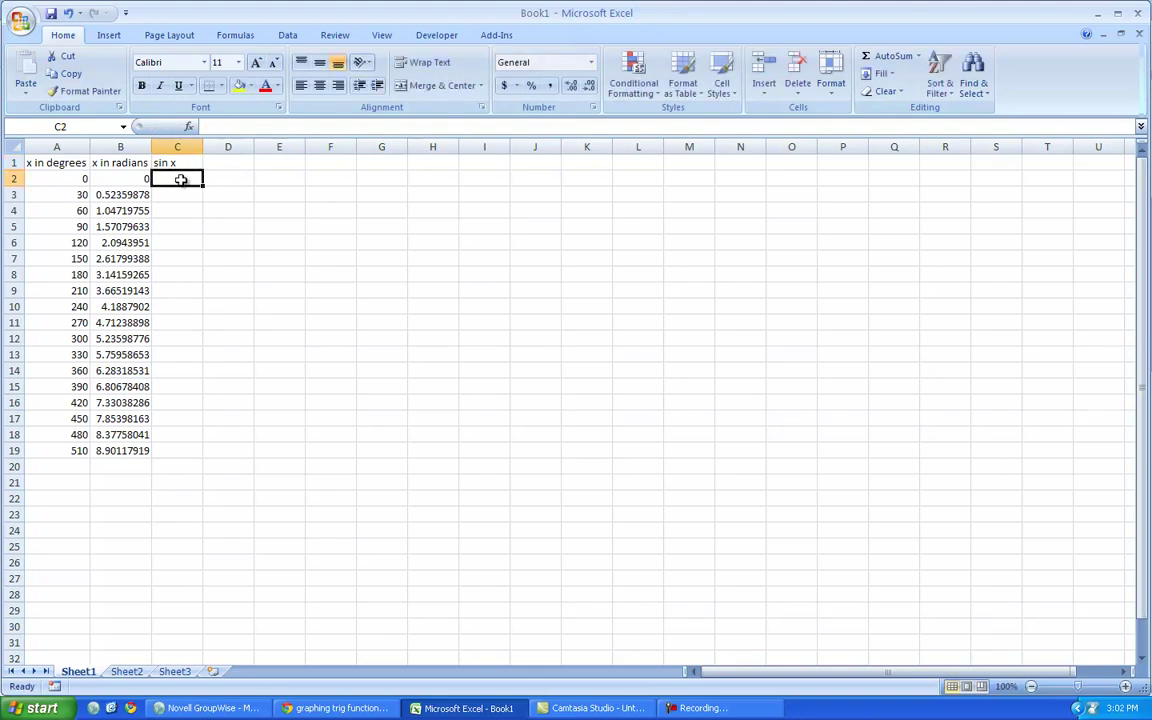
pyautogui.write('=')
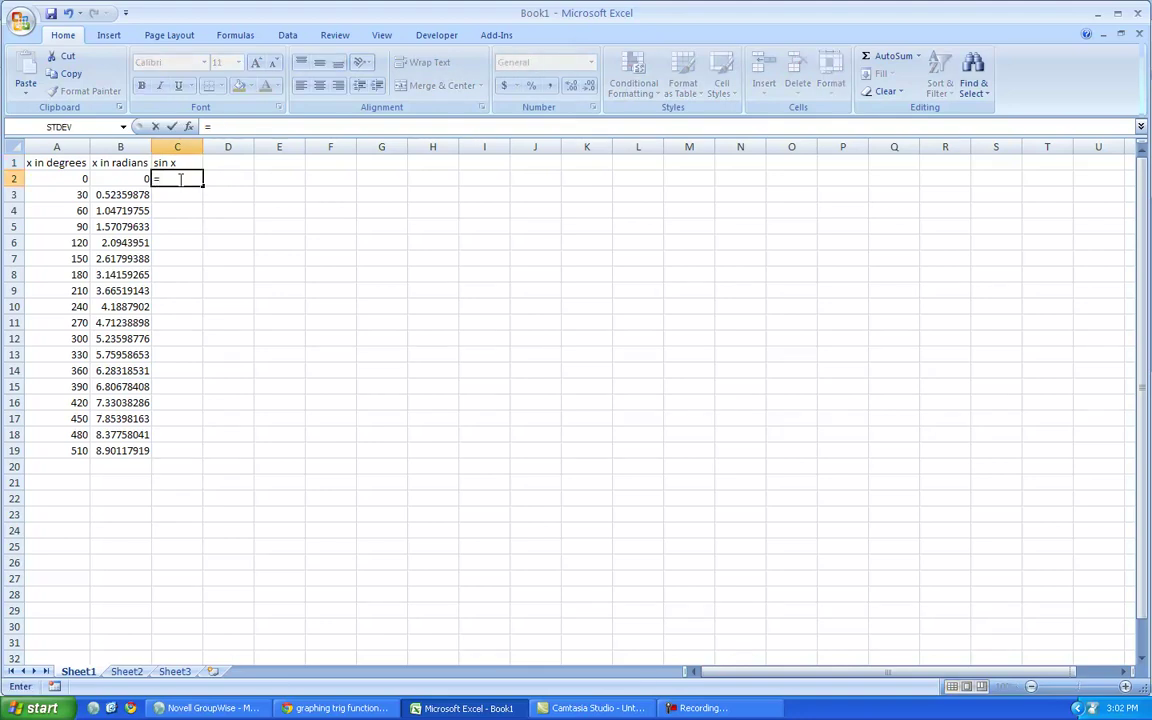
pyautogui.write('si')
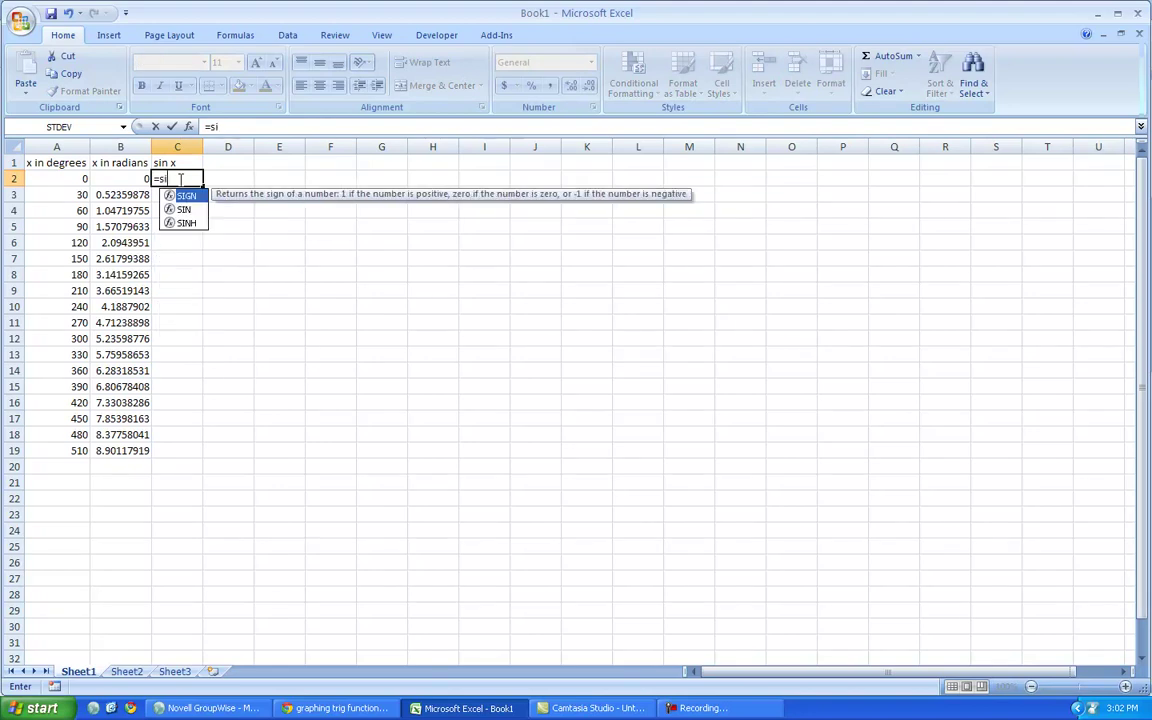
pyautogui.write('n(')
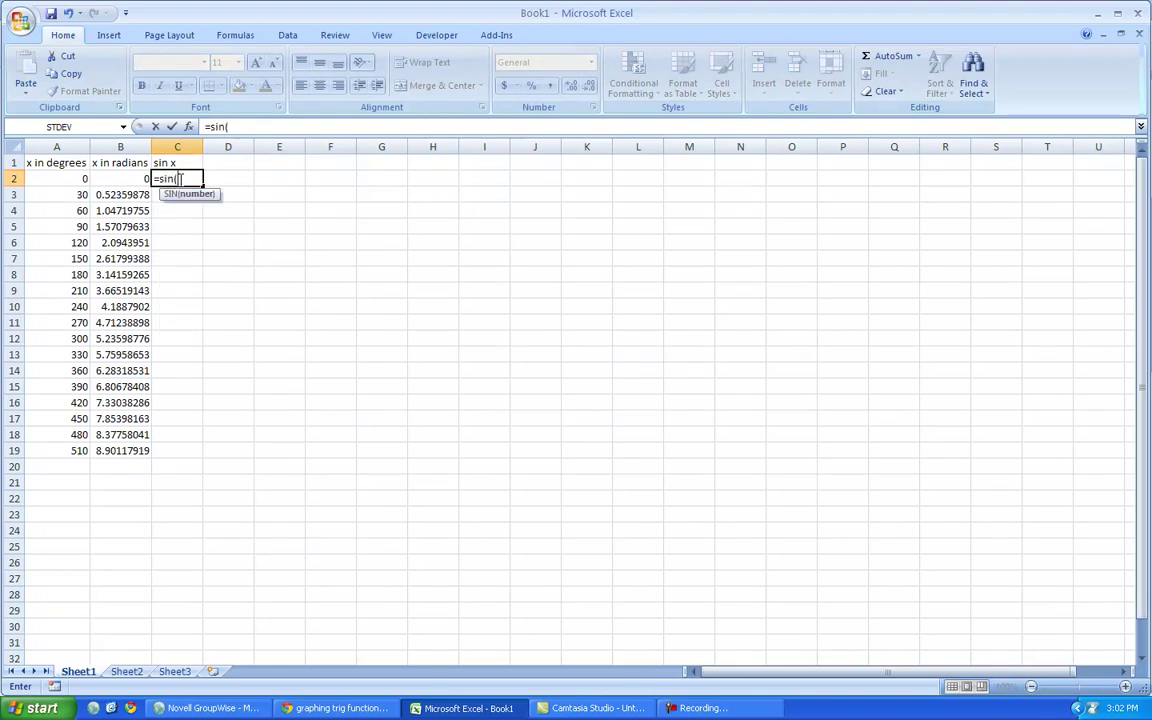
pyautogui.click(135, 178)
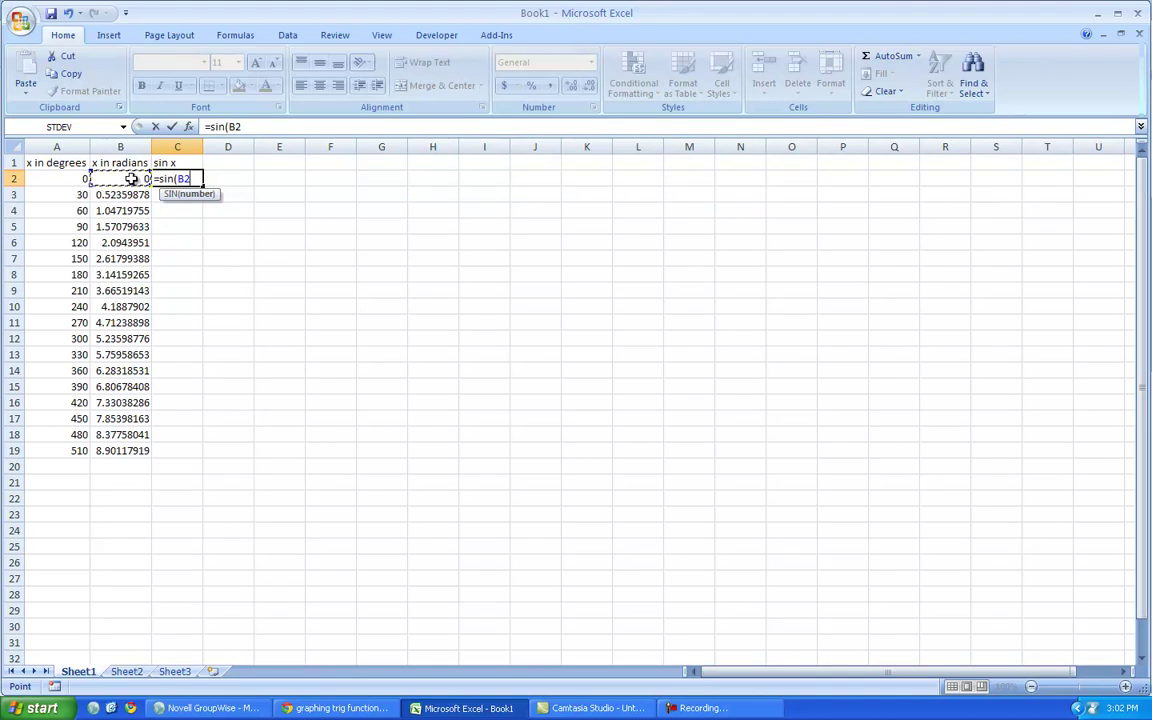
pyautogui.click(252, 127)
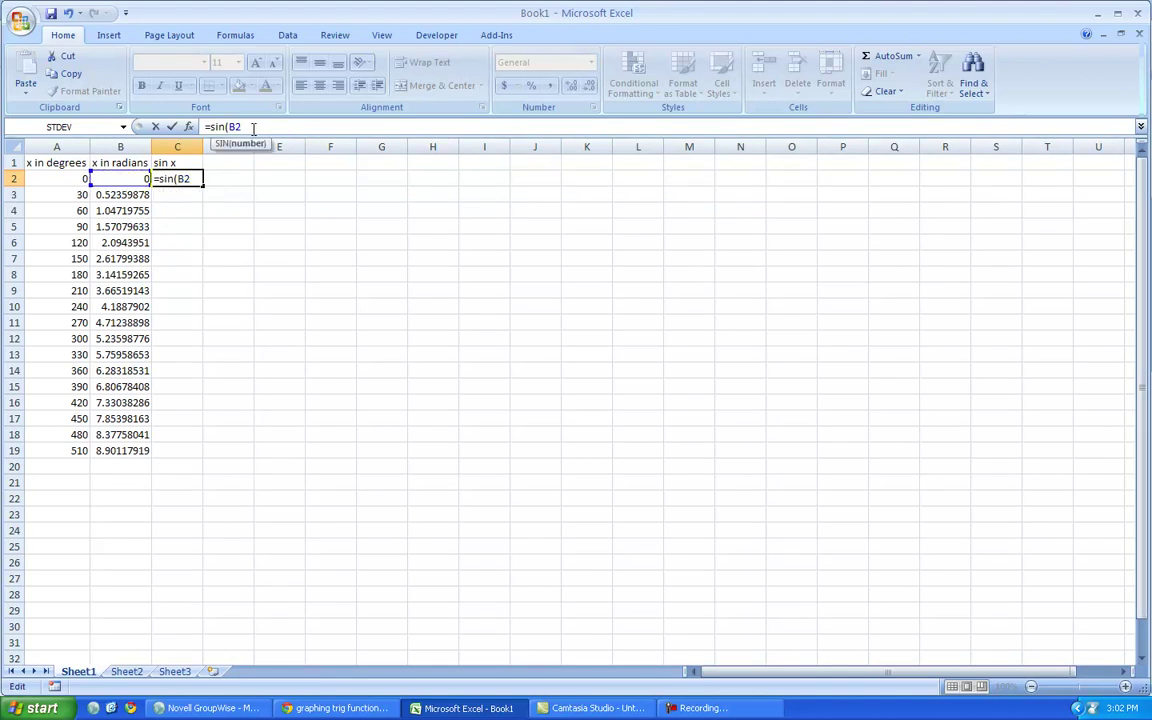
pyautogui.write(')')
pyautogui.click(172, 127)
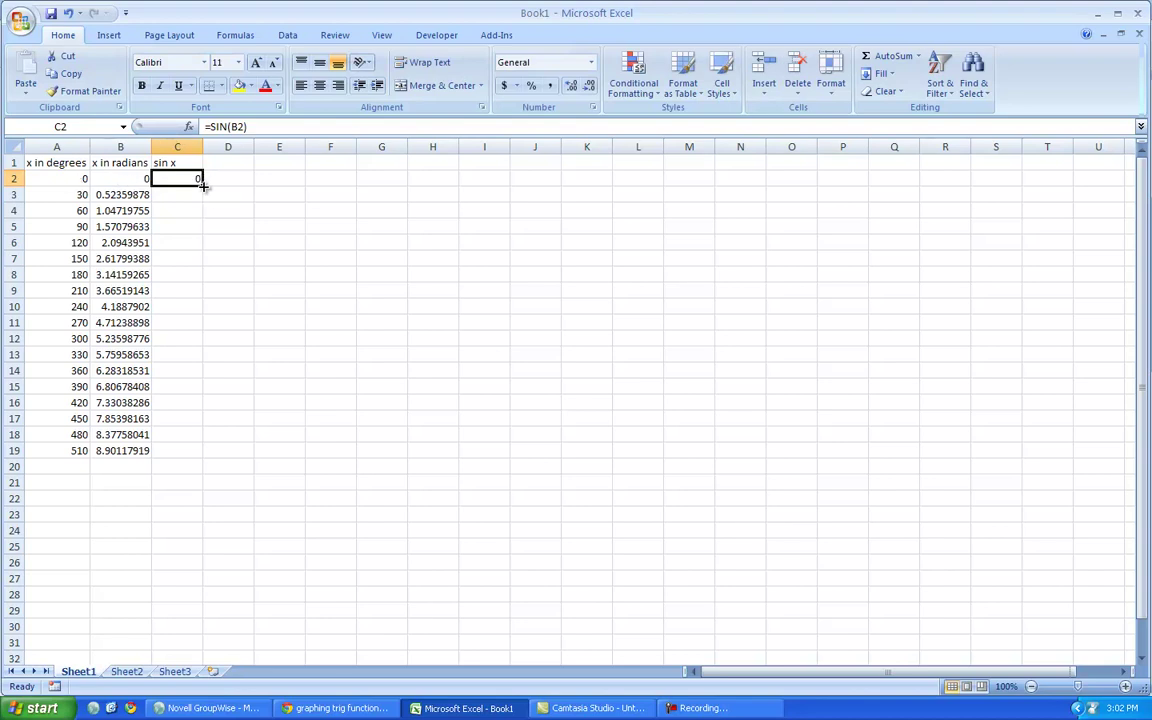
# Fill the sine formula down to C19 and autofit column C
pyautogui.moveTo(200, 181); pyautogui.dragTo(197, 456)
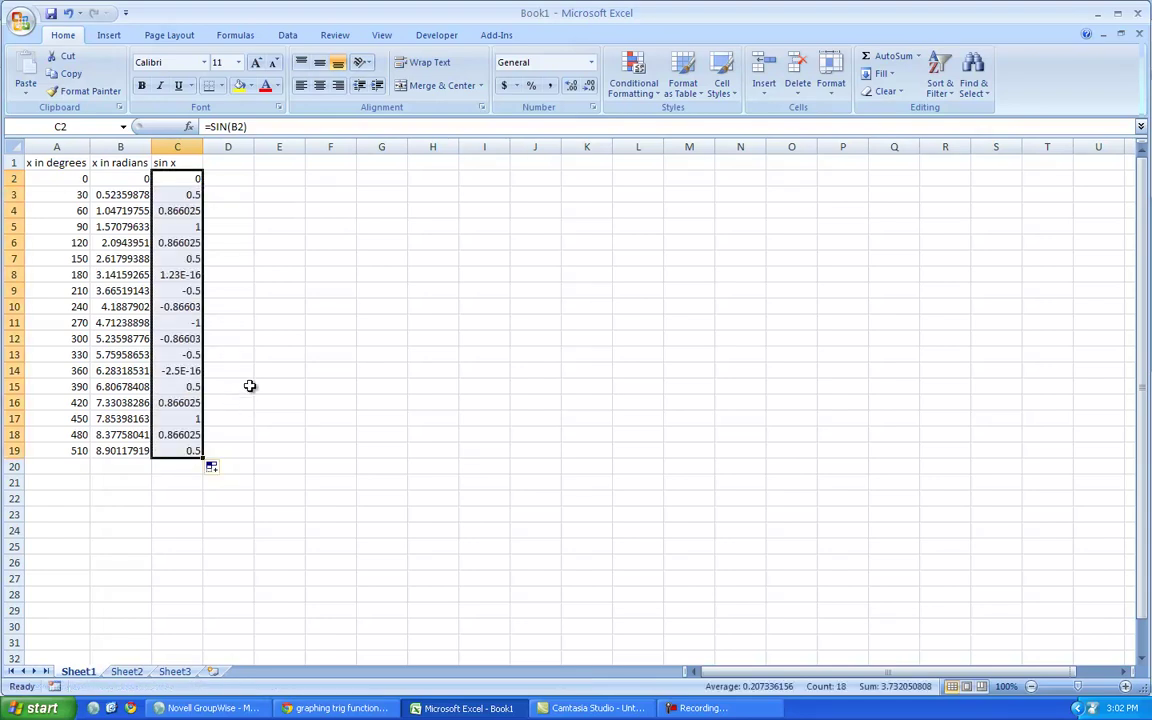
pyautogui.click(243, 357)
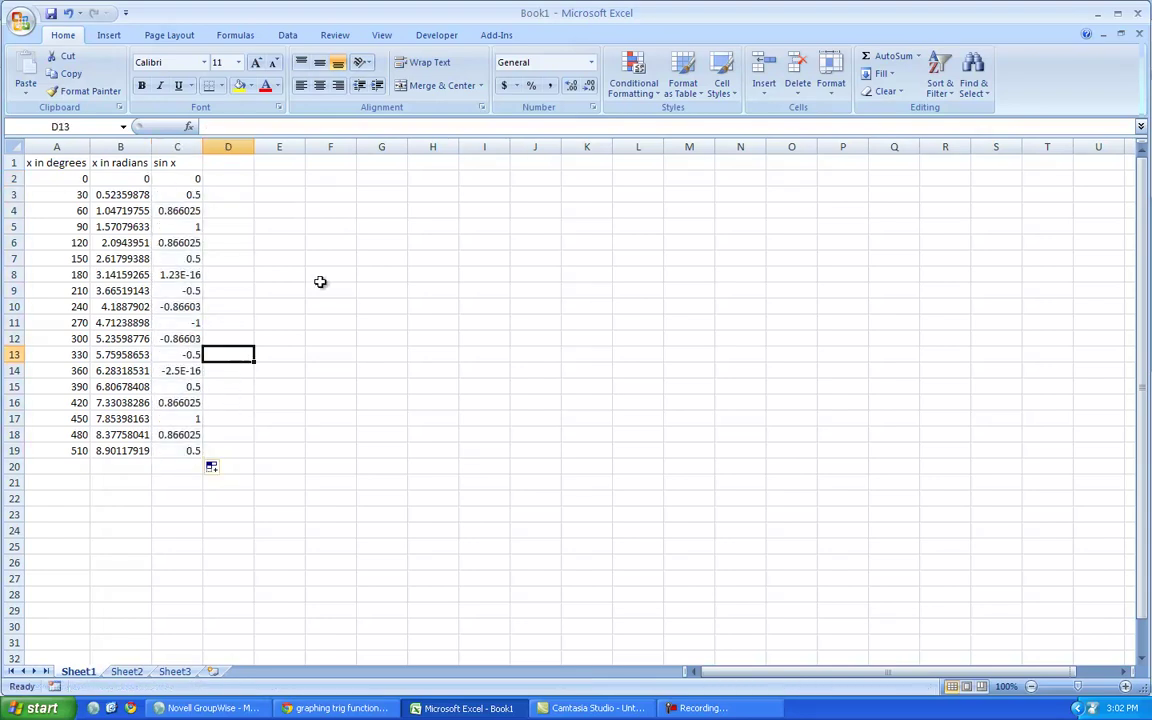
pyautogui.moveTo(201, 147); pyautogui.dragTo(201, 147)
pyautogui.doubleClick(201, 147)
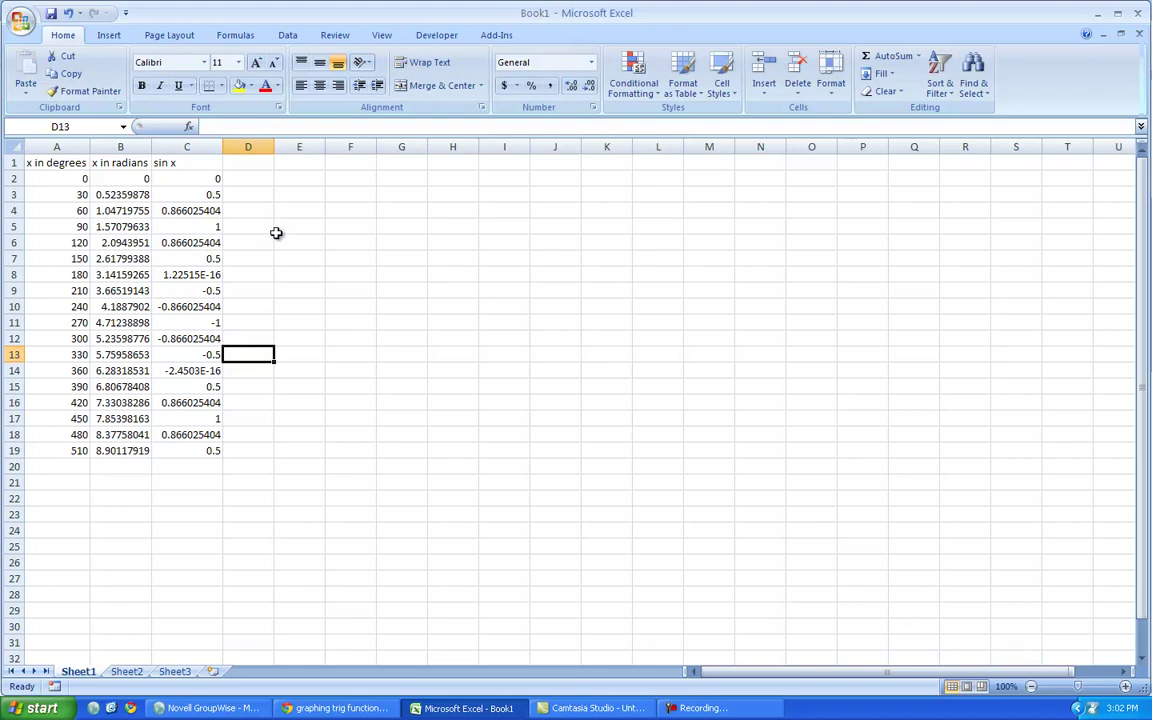
# Head column D 'cos x' and enter =COS(B2) in D2
pyautogui.click(240, 161)
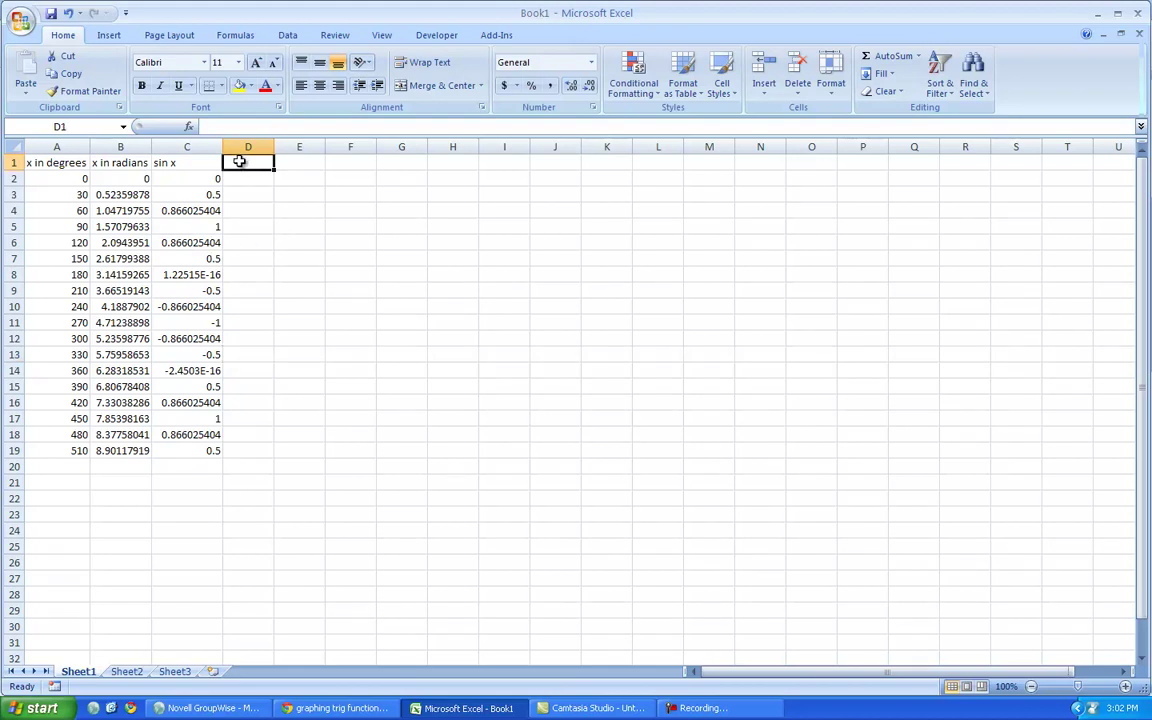
pyautogui.write('cos')
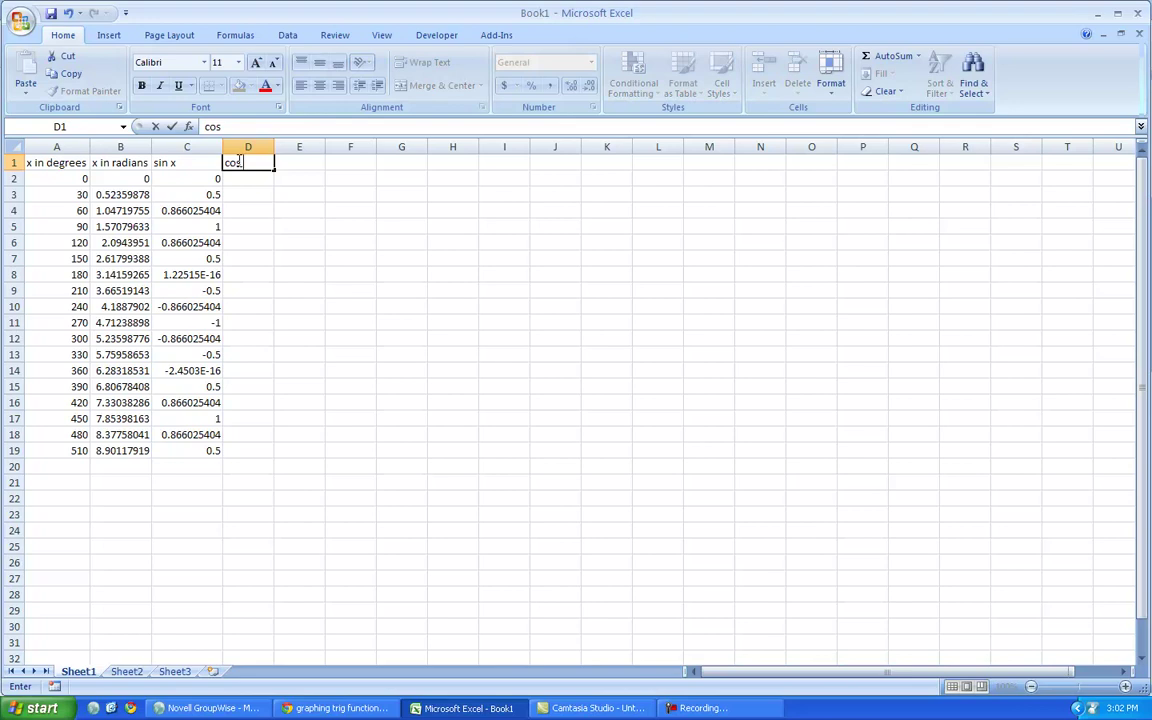
pyautogui.write(' x')
pyautogui.click(238, 178)
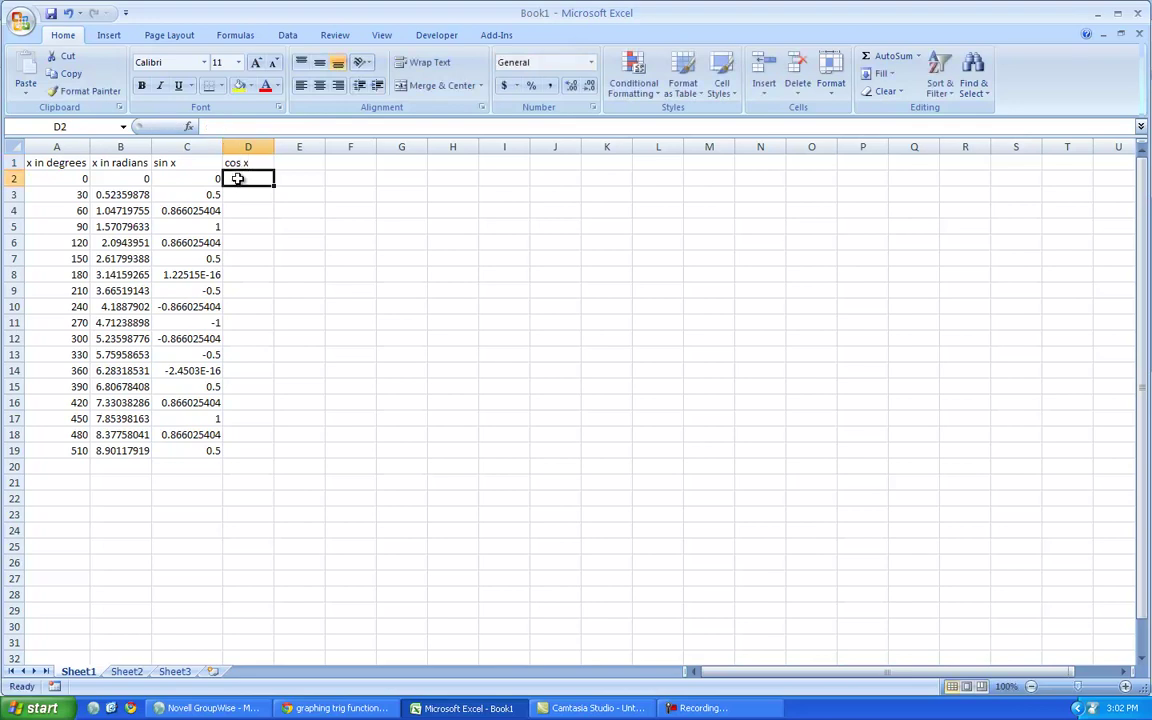
pyautogui.write('=cos')
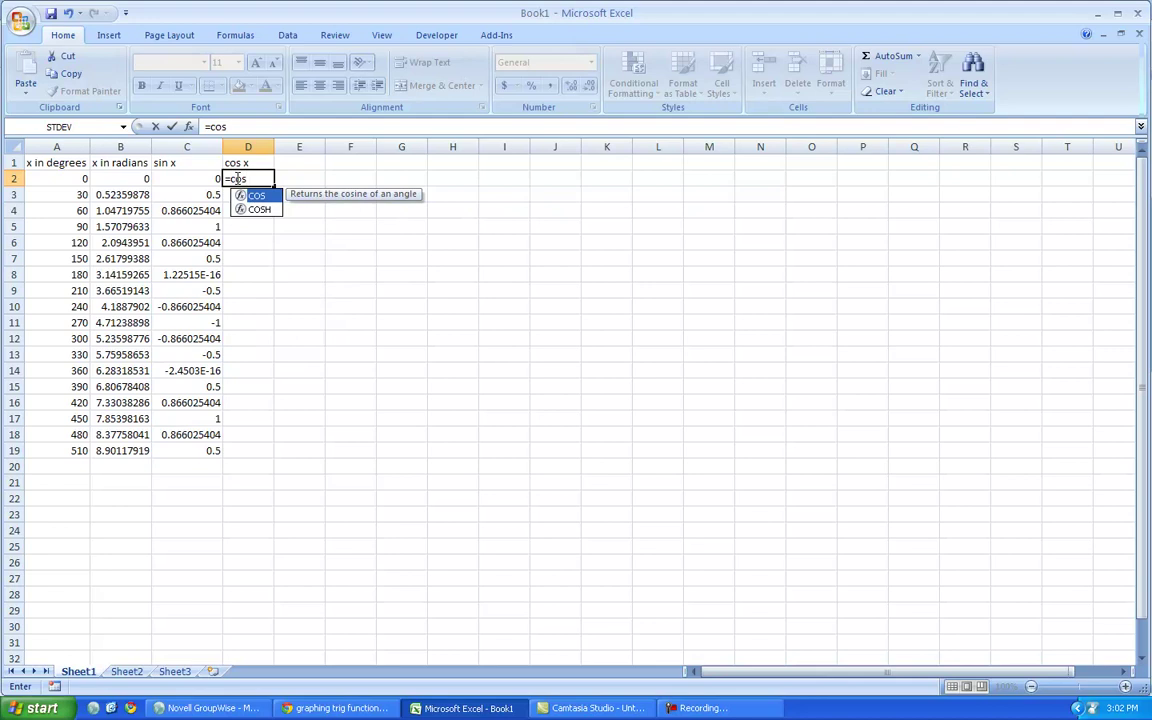
pyautogui.click(193, 176)
pyautogui.click(246, 178)
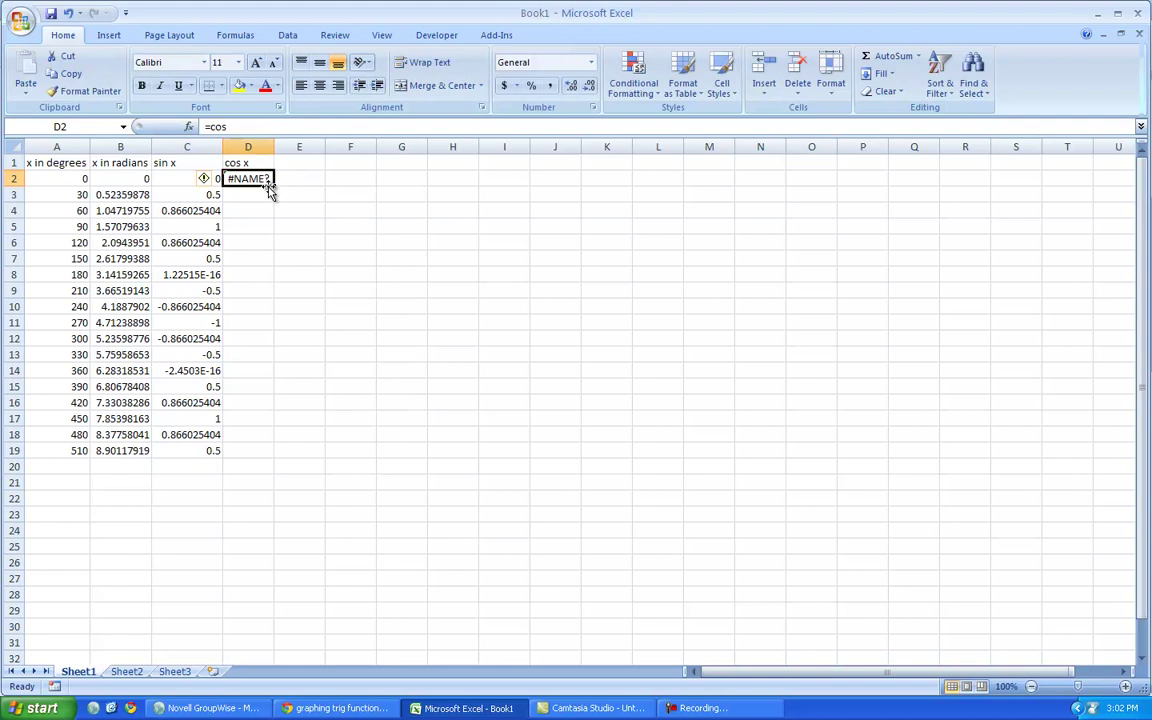
pyautogui.click(240, 128)
pyautogui.write('(')
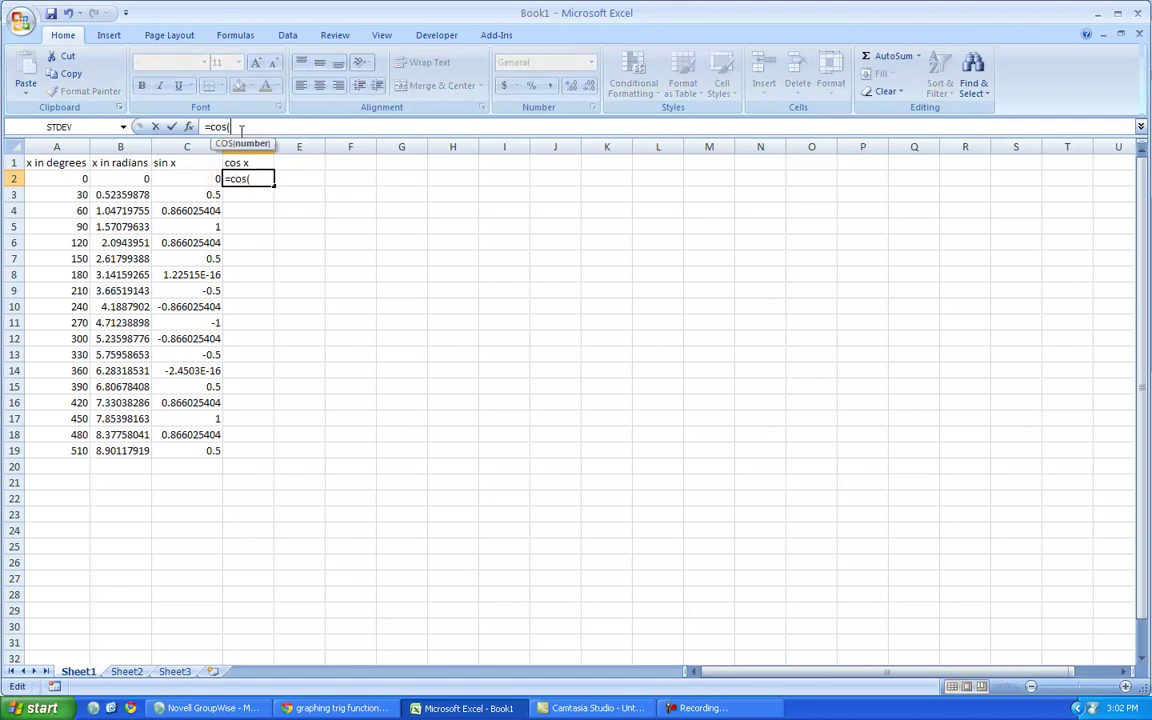
pyautogui.write('b2')
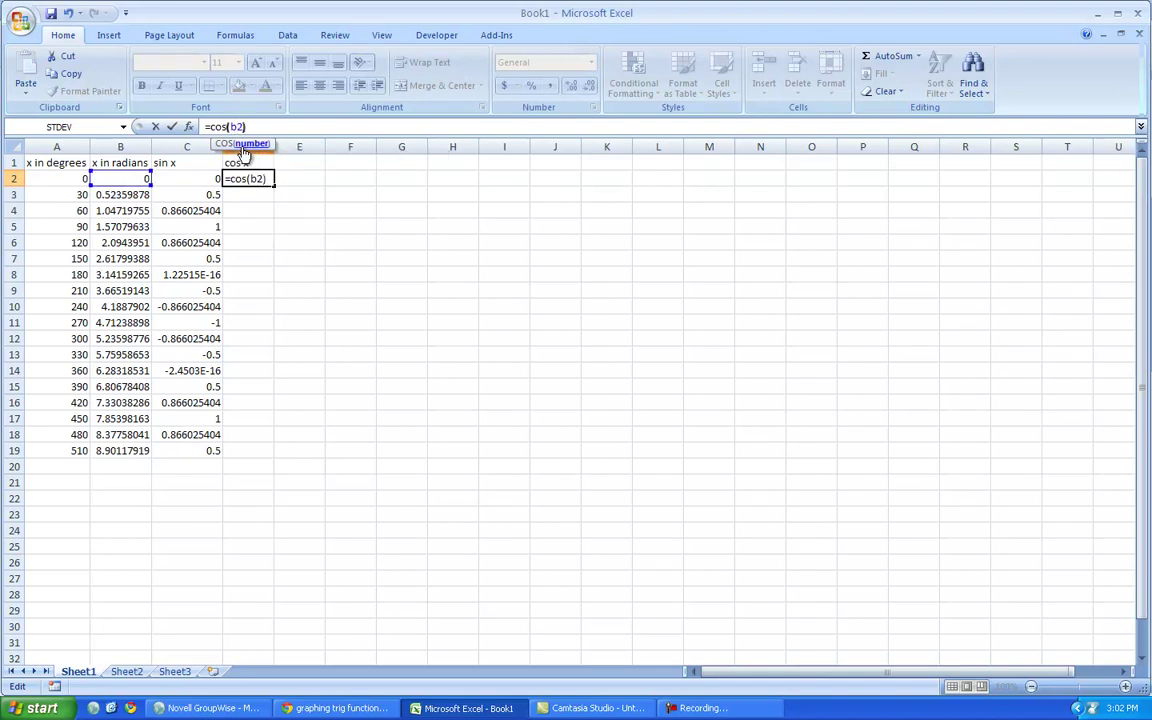
pyautogui.write(')')
pyautogui.click(172, 127)
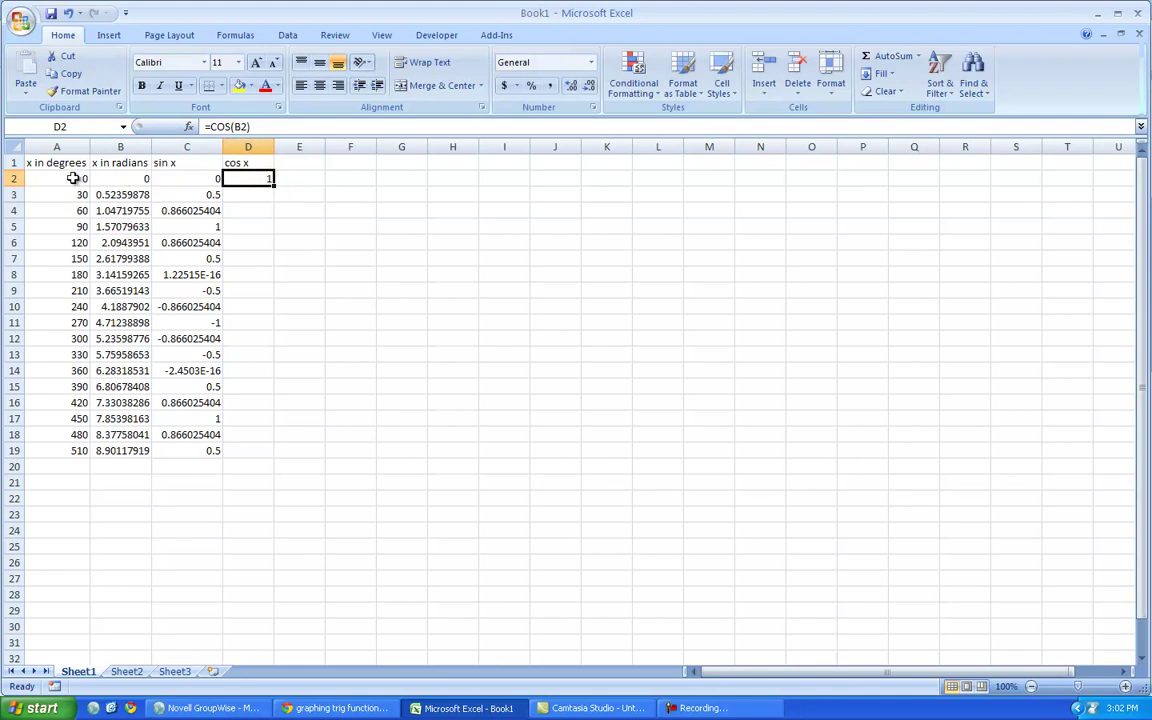
# Fill the cosine formula down to D19
pyautogui.moveTo(275, 185); pyautogui.dragTo(275, 185)
pyautogui.doubleClick(275, 185)
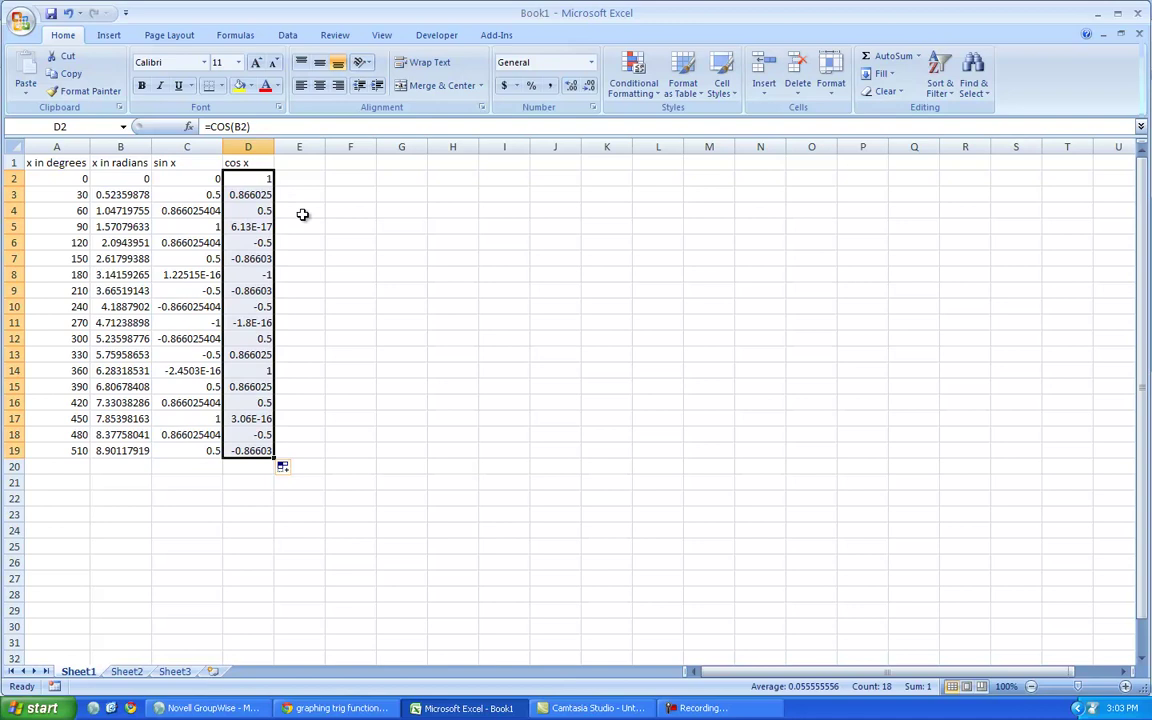
pyautogui.click(292, 274)
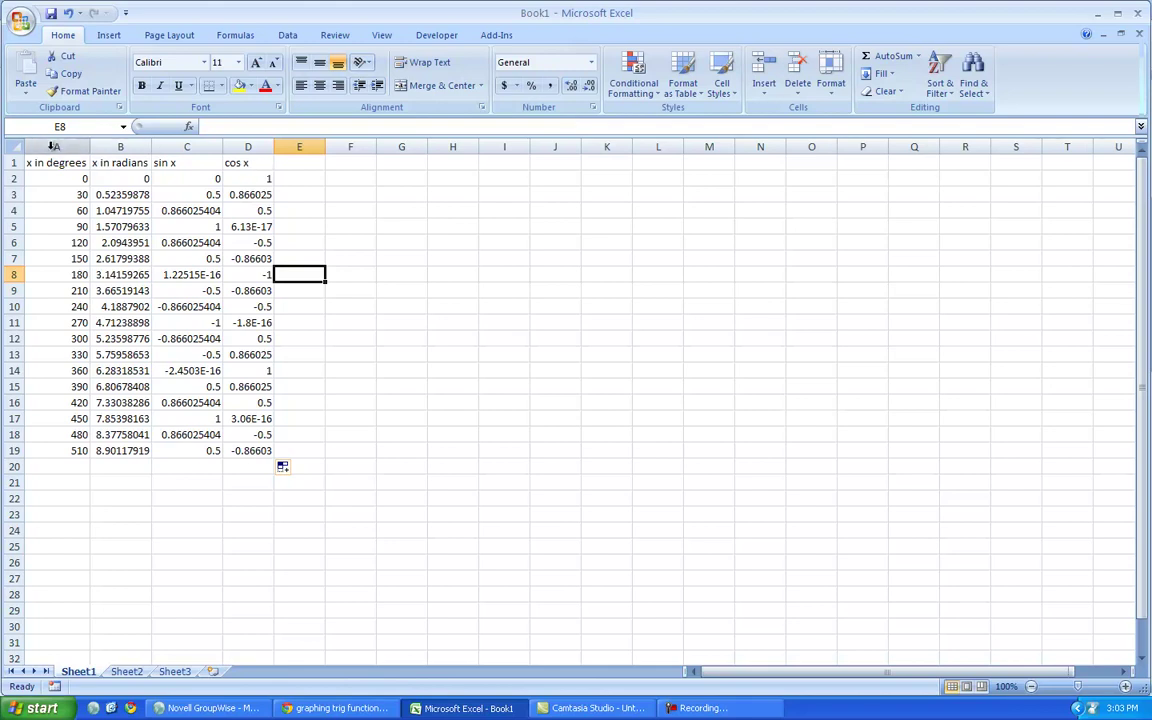
# Select A1:A19, then add C1:C19 to the selection with Ctrl
pyautogui.moveTo(51, 162); pyautogui.dragTo(68, 452)
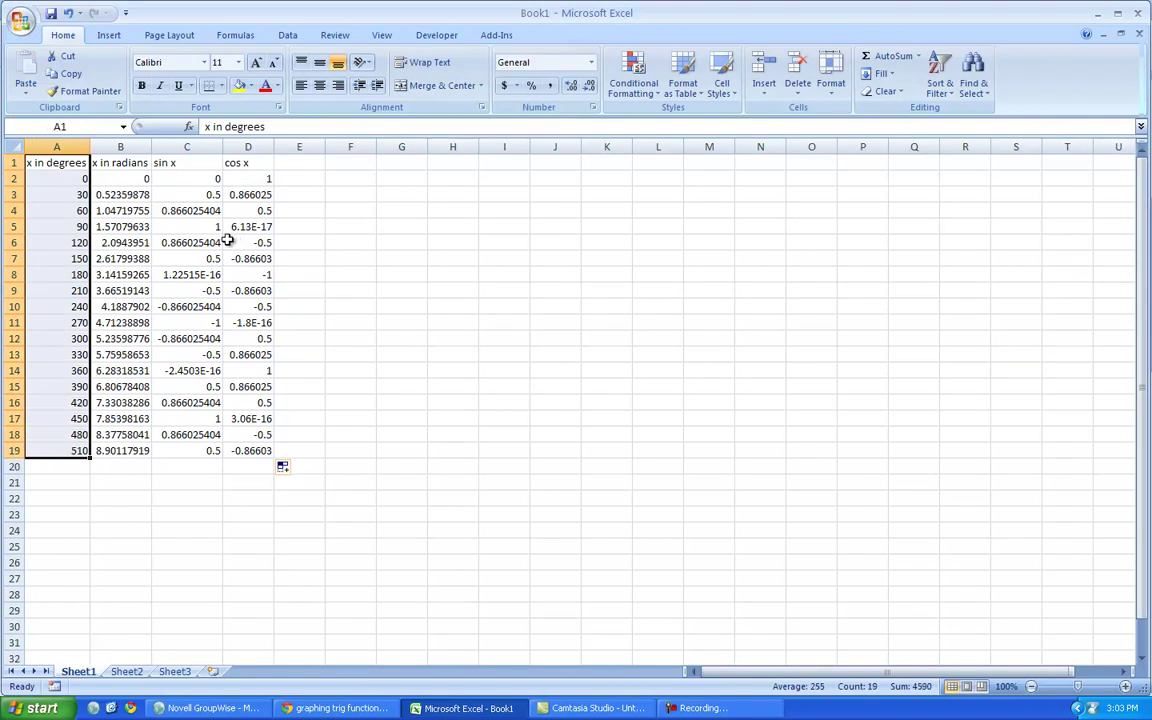
pyautogui.keyDown('ctrl'); pyautogui.moveTo(186, 162); pyautogui.dragTo(192, 448); pyautogui.keyUp('ctrl')
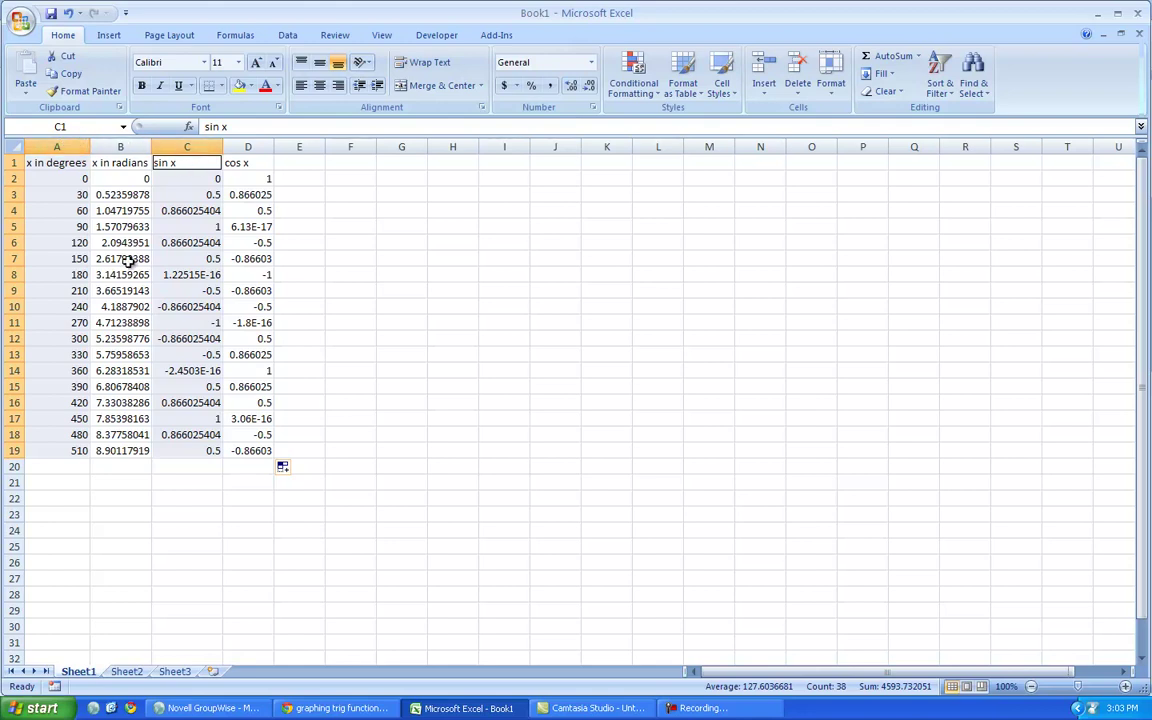
pyautogui.click(398, 256)
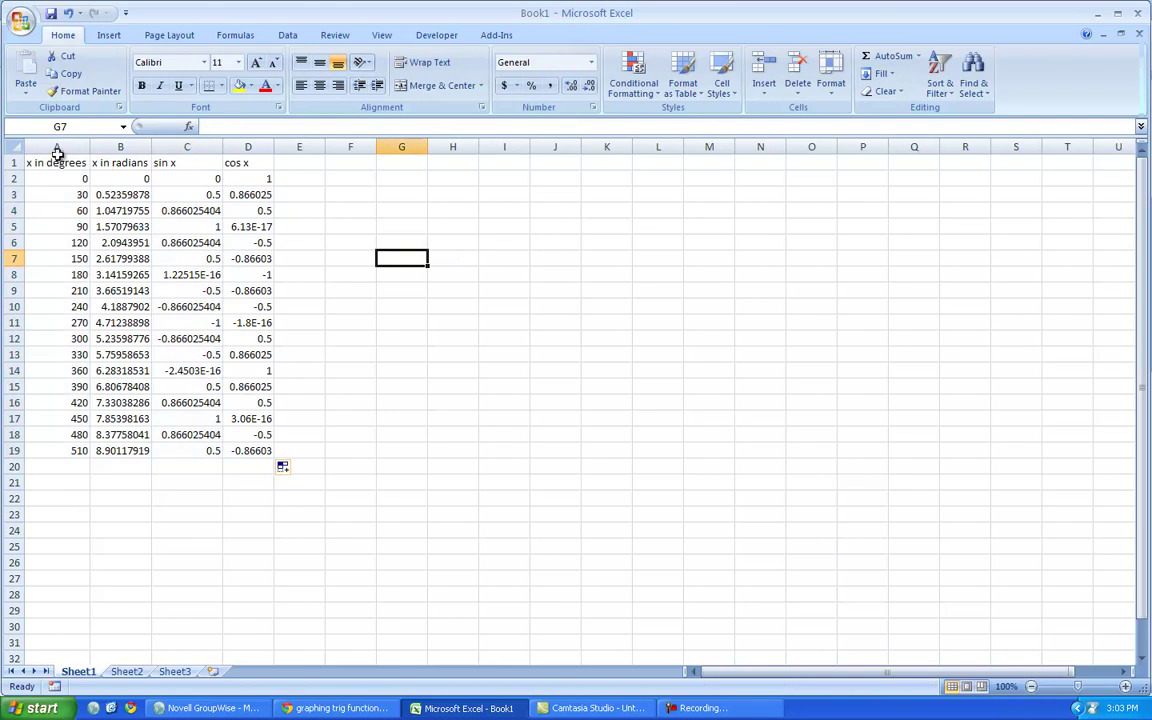
pyautogui.moveTo(40, 165); pyautogui.dragTo(104, 447)
pyautogui.click(402, 336)
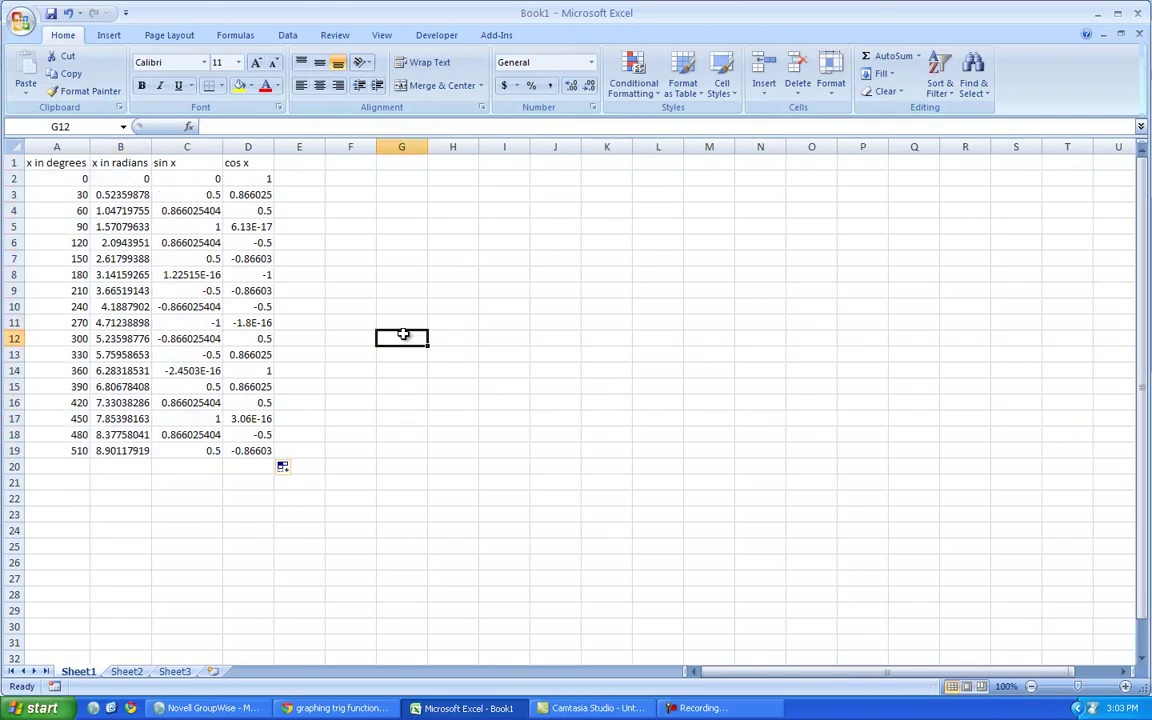
pyautogui.click(55, 163)
pyautogui.moveTo(55, 163); pyautogui.dragTo(61, 445)
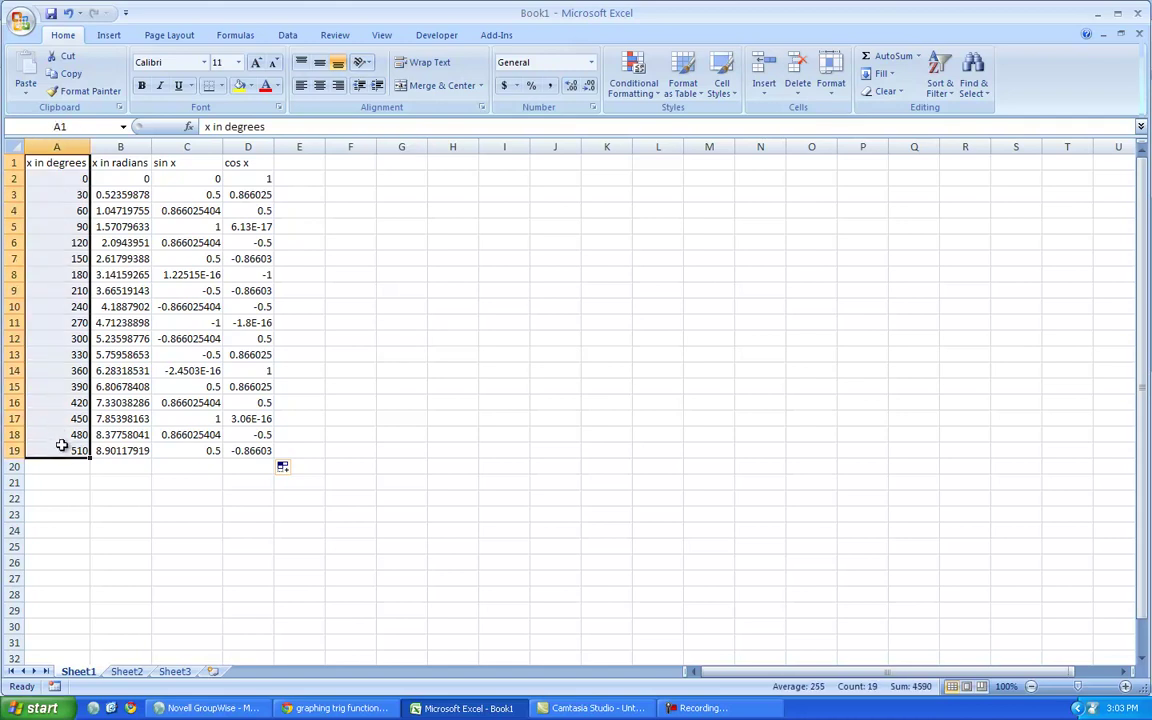
pyautogui.moveTo(186, 160); pyautogui.dragTo(186, 449)
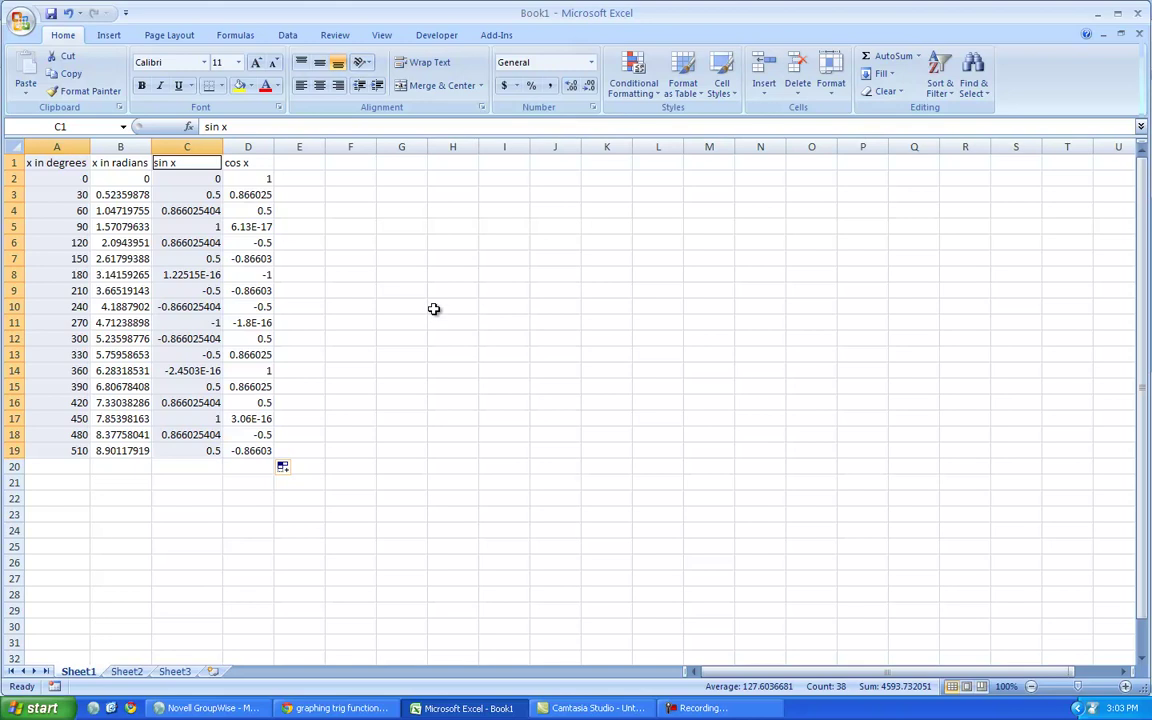
# Insert a smooth-line scatter chart of sin x against degrees
pyautogui.click(109, 36)
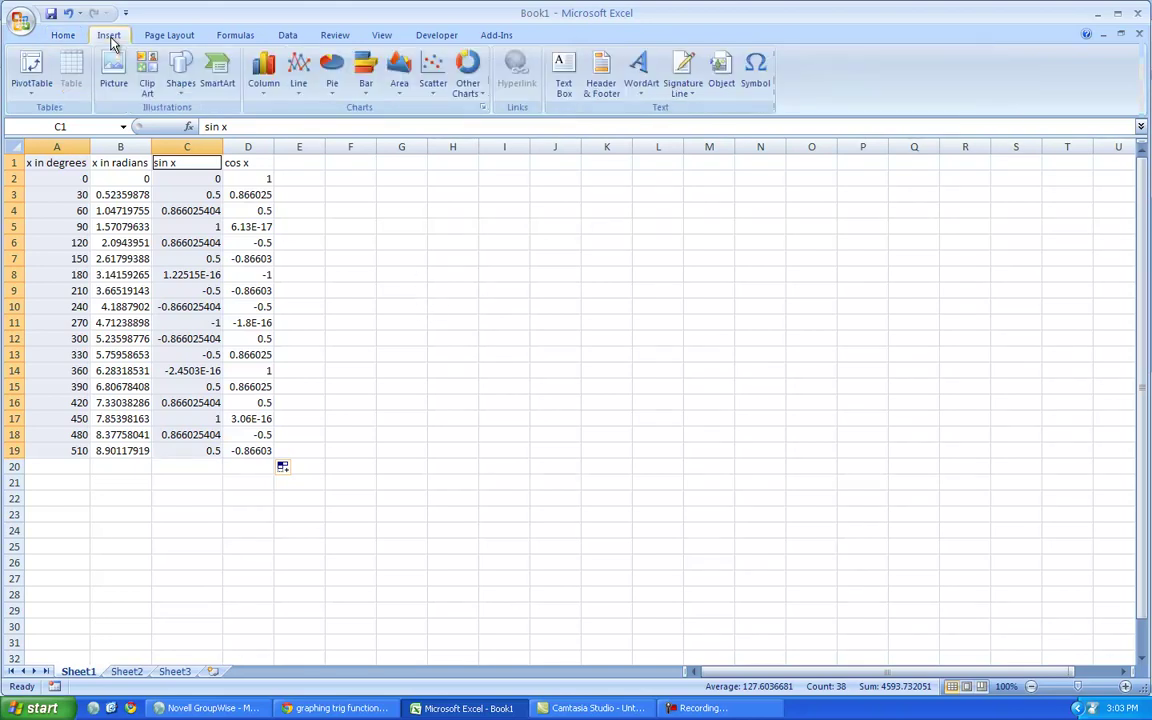
pyautogui.click(432, 78)
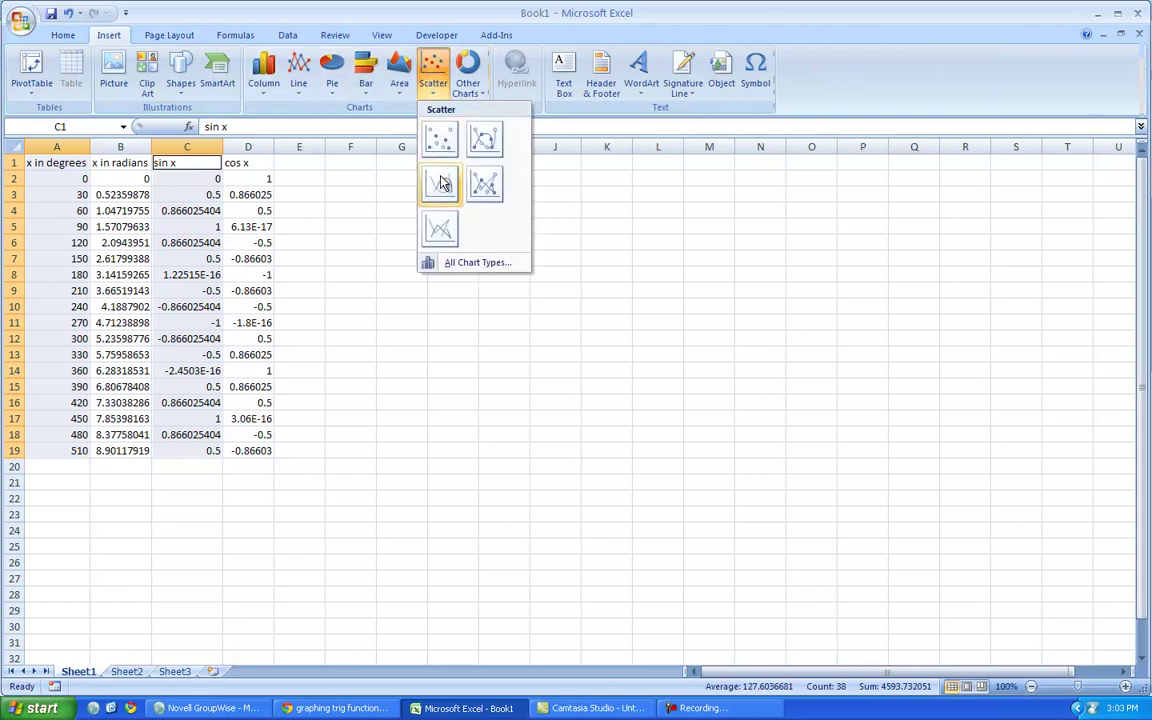
pyautogui.click(441, 183)
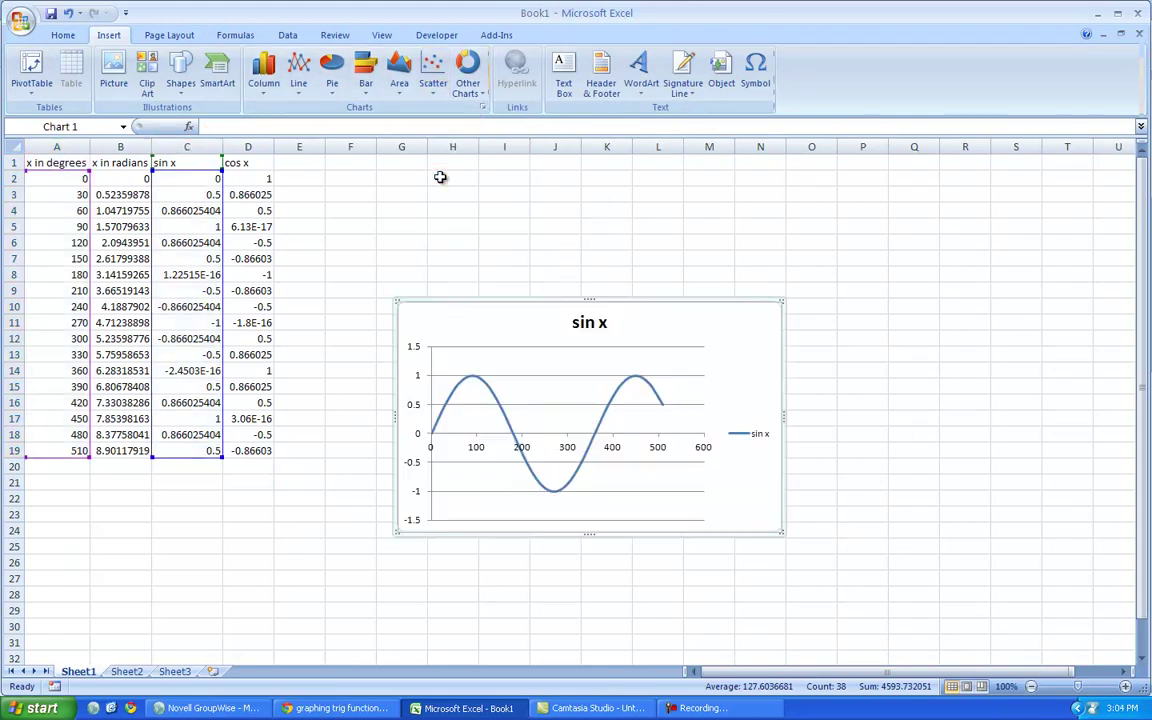
# Delete the chart legend and stretch the chart wider and taller
pyautogui.click(757, 438)
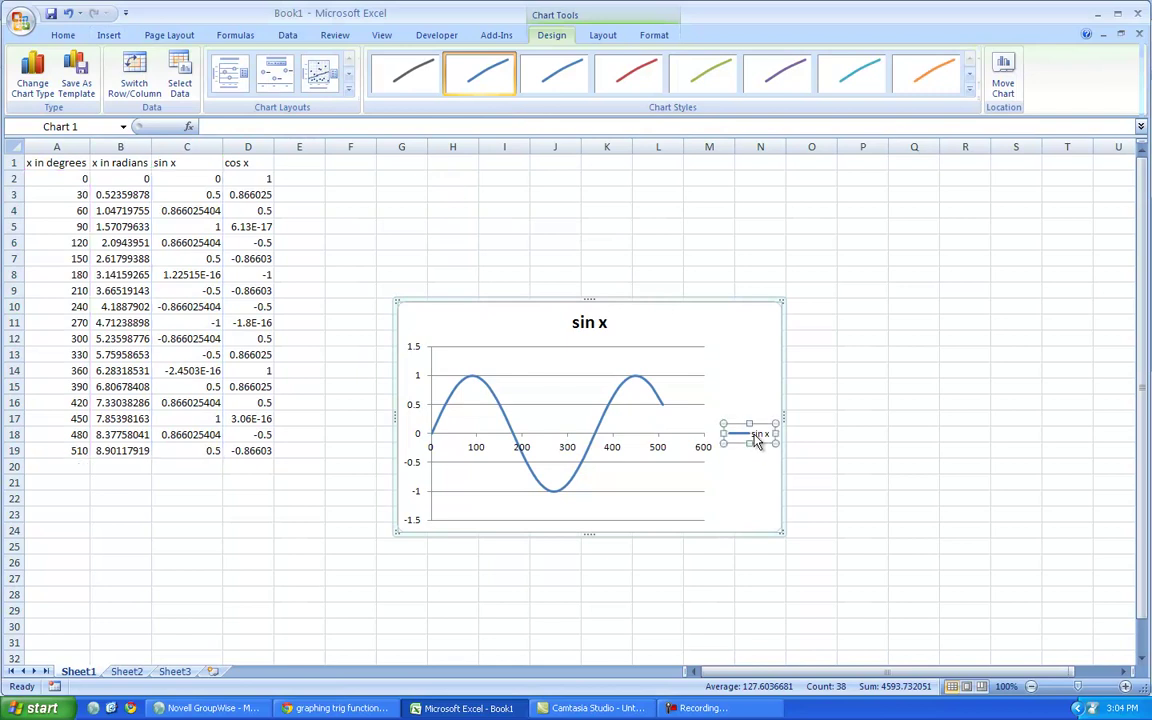
pyautogui.press('Delete')
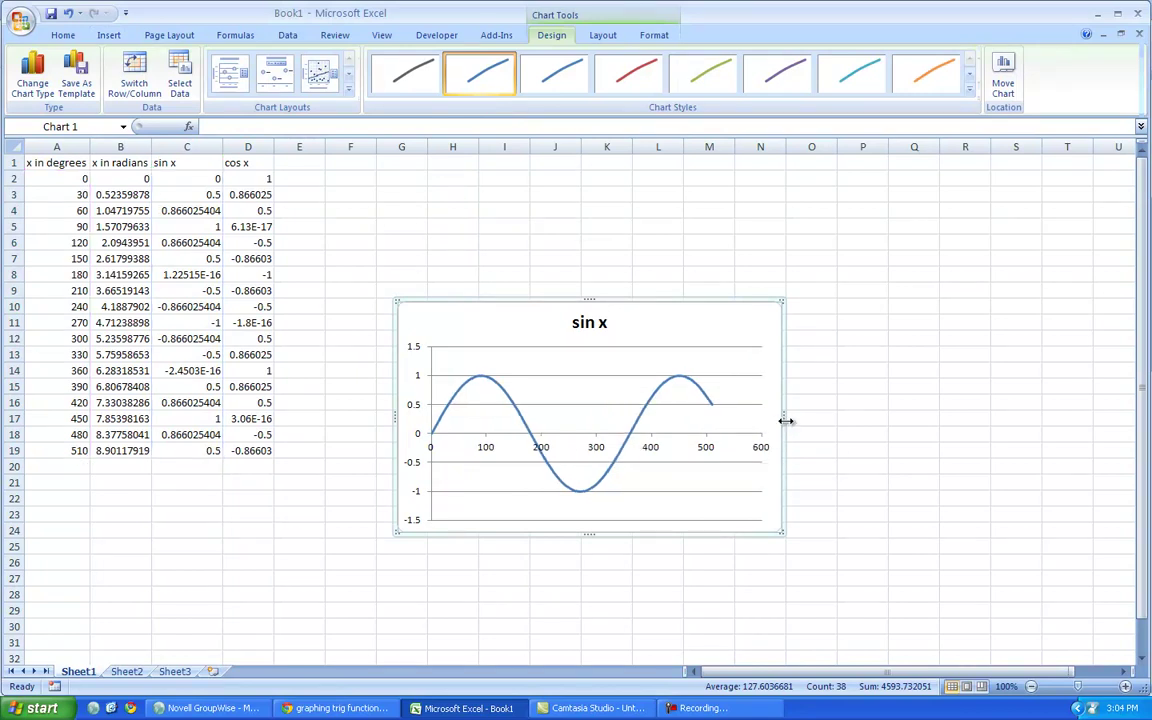
pyautogui.moveTo(783, 415); pyautogui.dragTo(1030, 415)
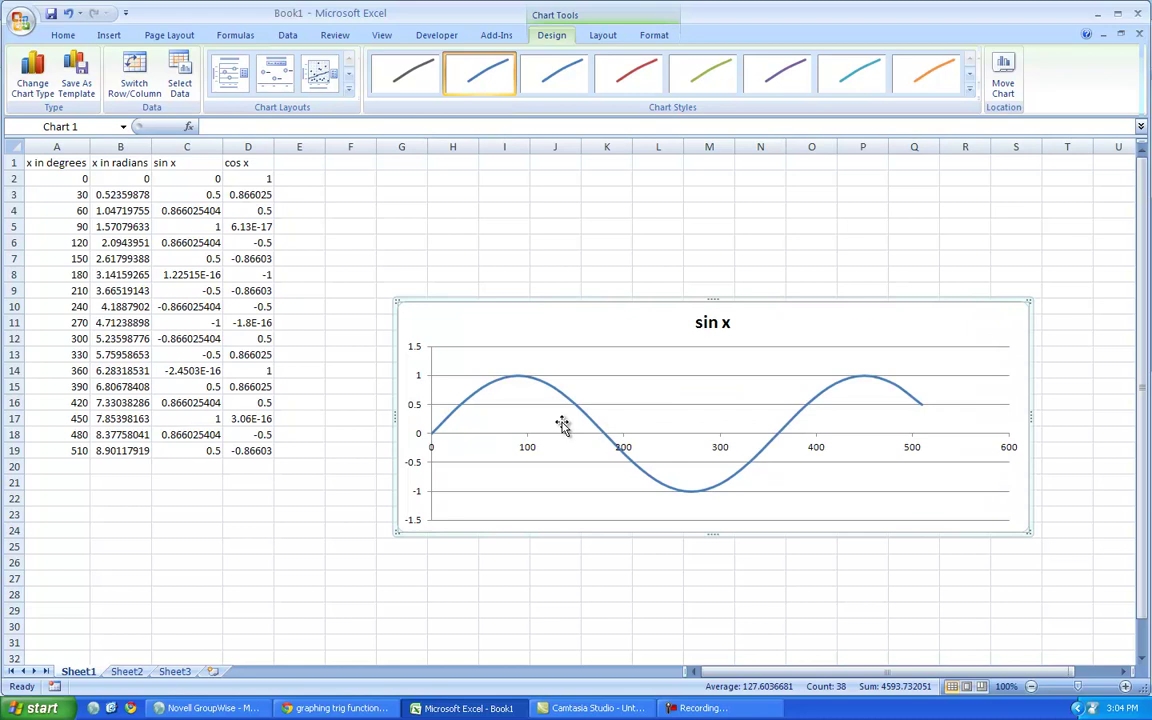
pyautogui.moveTo(397, 416); pyautogui.dragTo(330, 413)
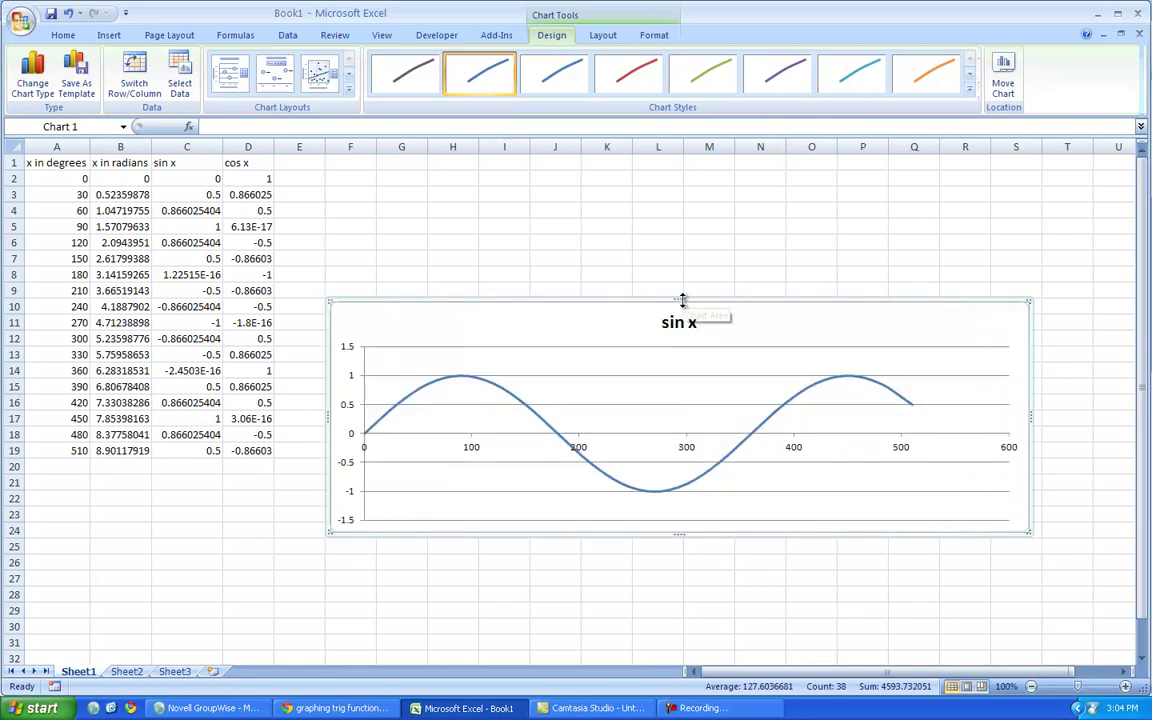
pyautogui.moveTo(680, 300); pyautogui.dragTo(668, 177)
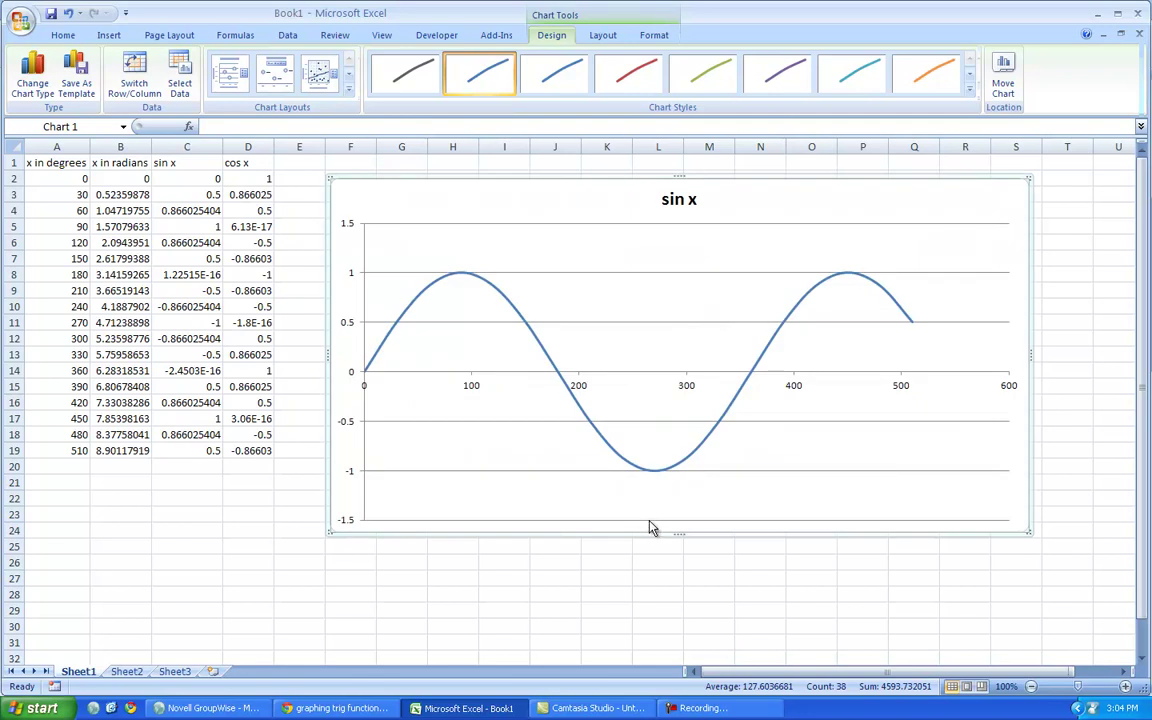
pyautogui.moveTo(680, 535); pyautogui.dragTo(679, 602)
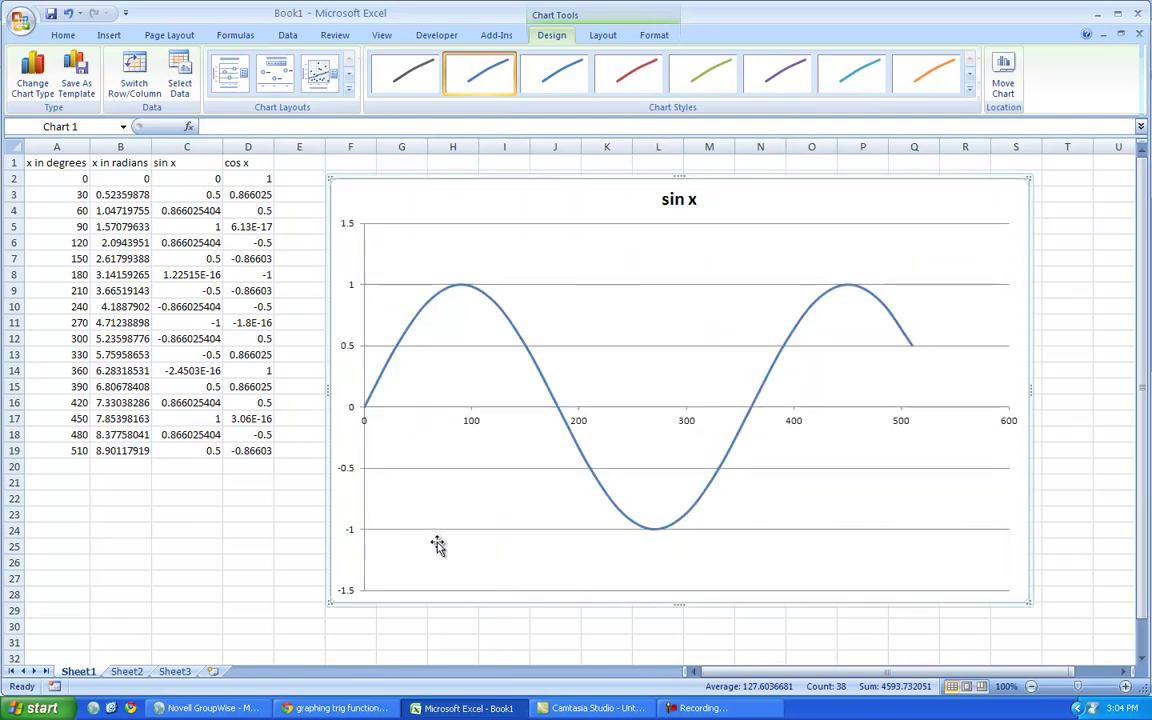
pyautogui.moveTo(367, 411)
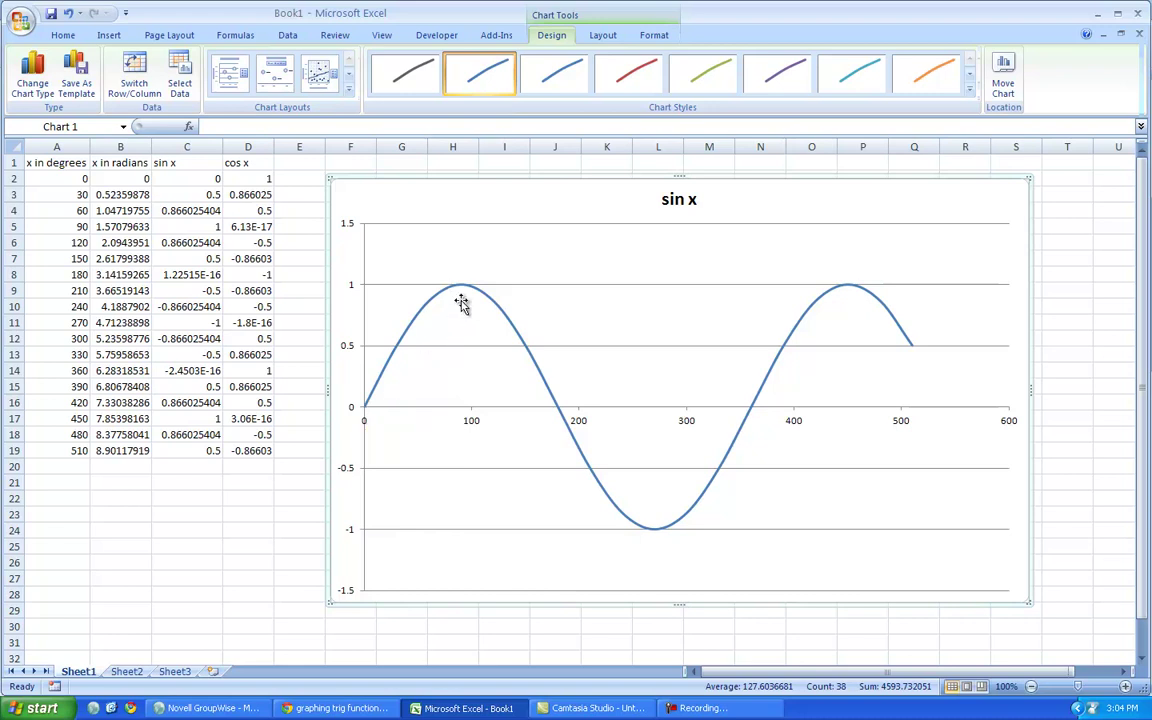
# Drag the header borders to narrow column C (sin x) and column D (cos x)
pyautogui.moveTo(468, 294)
pyautogui.moveTo(560, 416)
pyautogui.moveTo(223, 147); pyautogui.dragTo(172, 147)
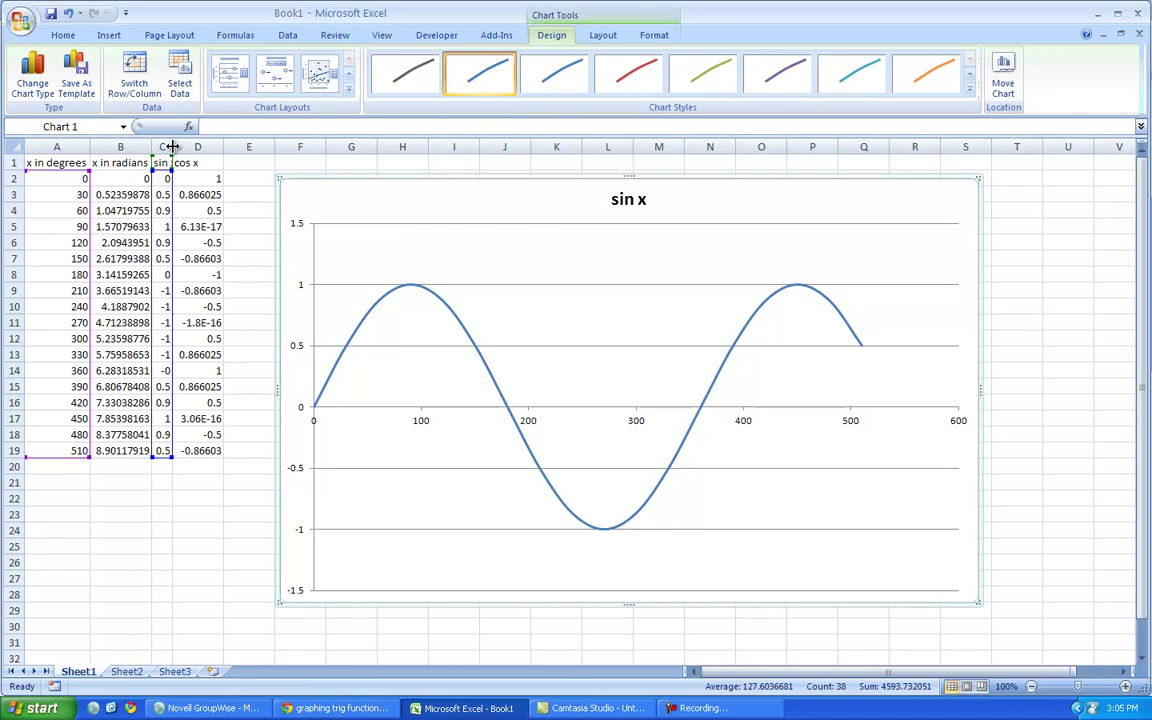
pyautogui.moveTo(172, 147)
pyautogui.mouseDown()
pyautogui.moveTo(161, 147)
pyautogui.moveTo(182, 148)
pyautogui.mouseUp()
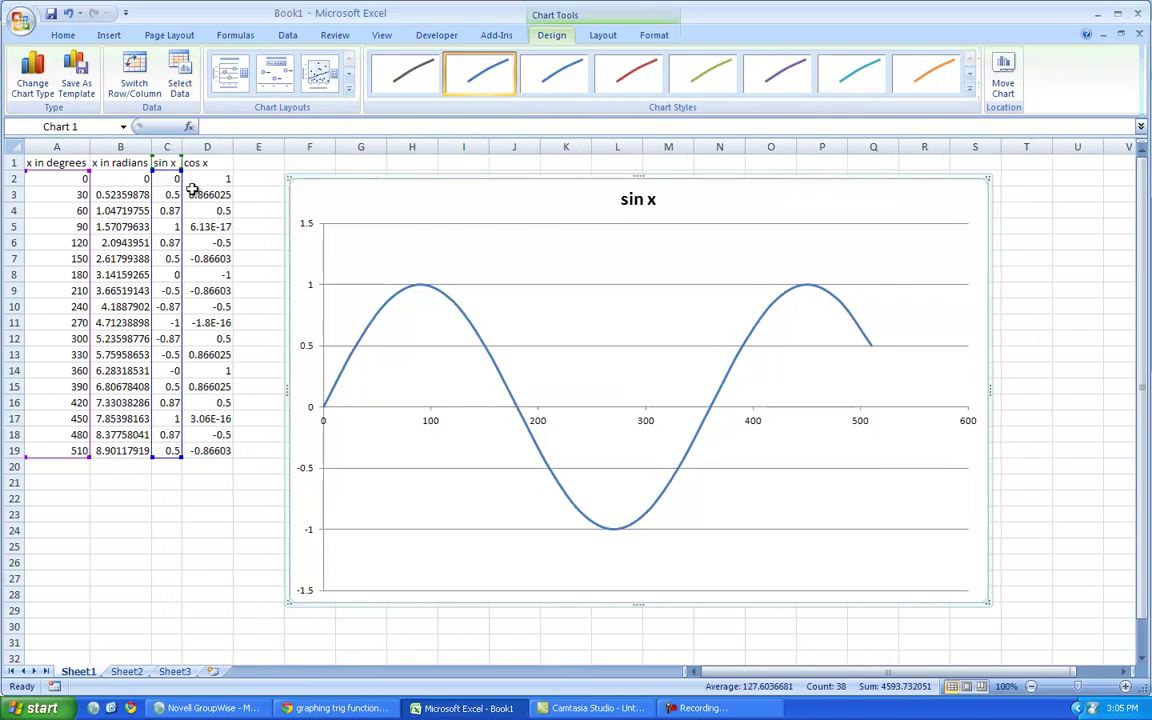
pyautogui.moveTo(181, 147)
pyautogui.mouseDown()
pyautogui.moveTo(165, 147)
pyautogui.moveTo(179, 146)
pyautogui.mouseUp()
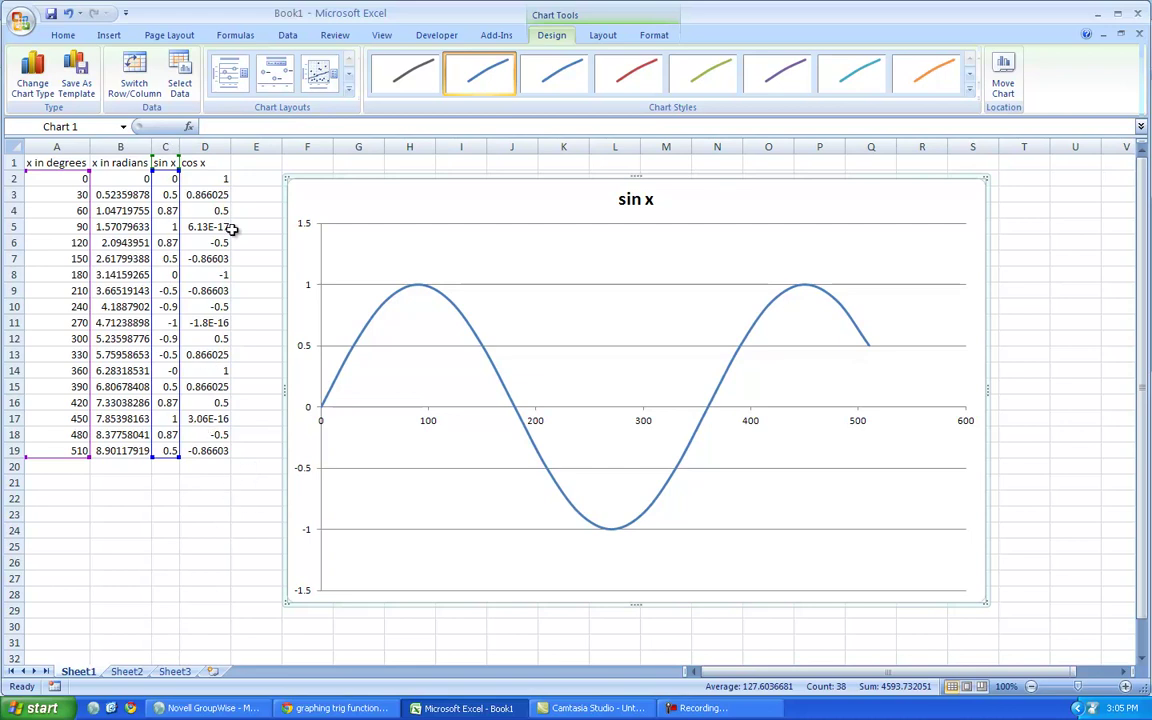
pyautogui.moveTo(231, 146); pyautogui.dragTo(203, 146)
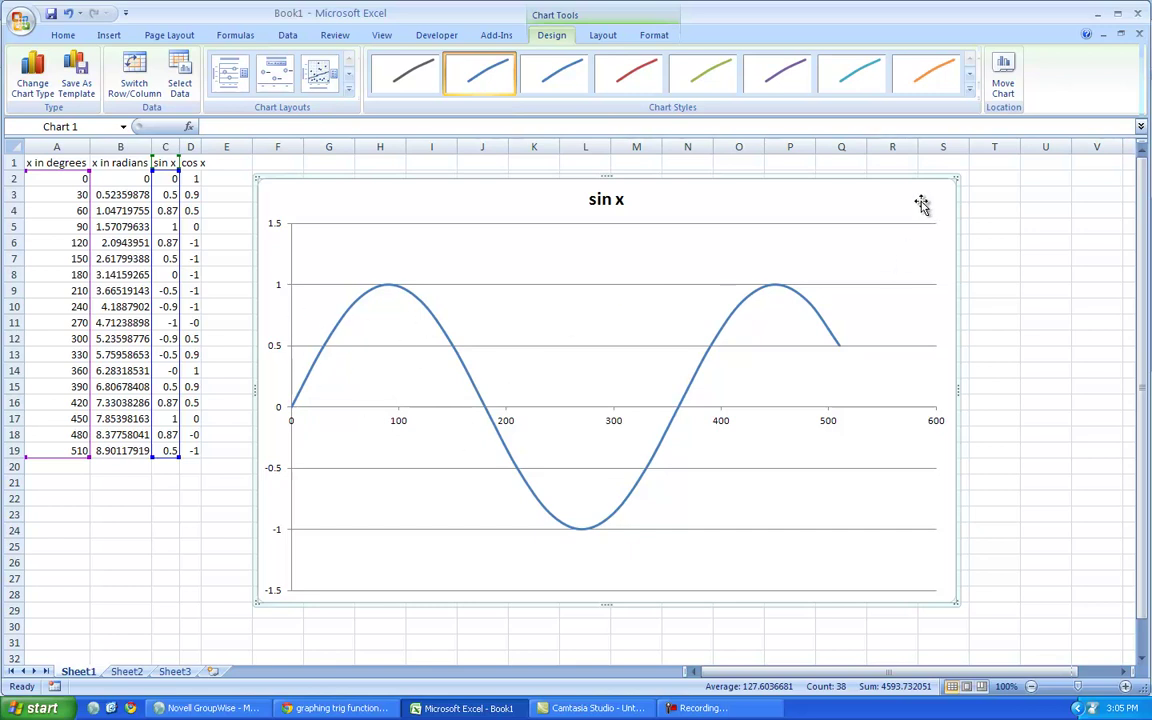
# Delete the sin x chart, re-narrow column D, and select columns A and D
pyautogui.press('Delete')
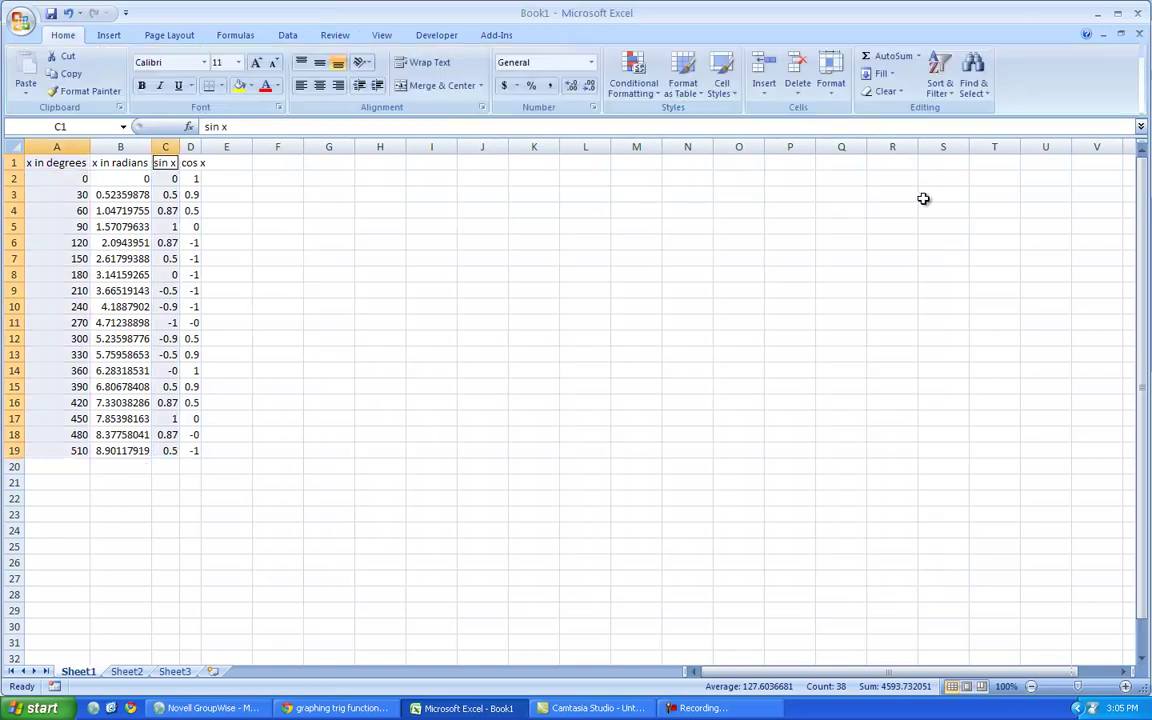
pyautogui.click(324, 229)
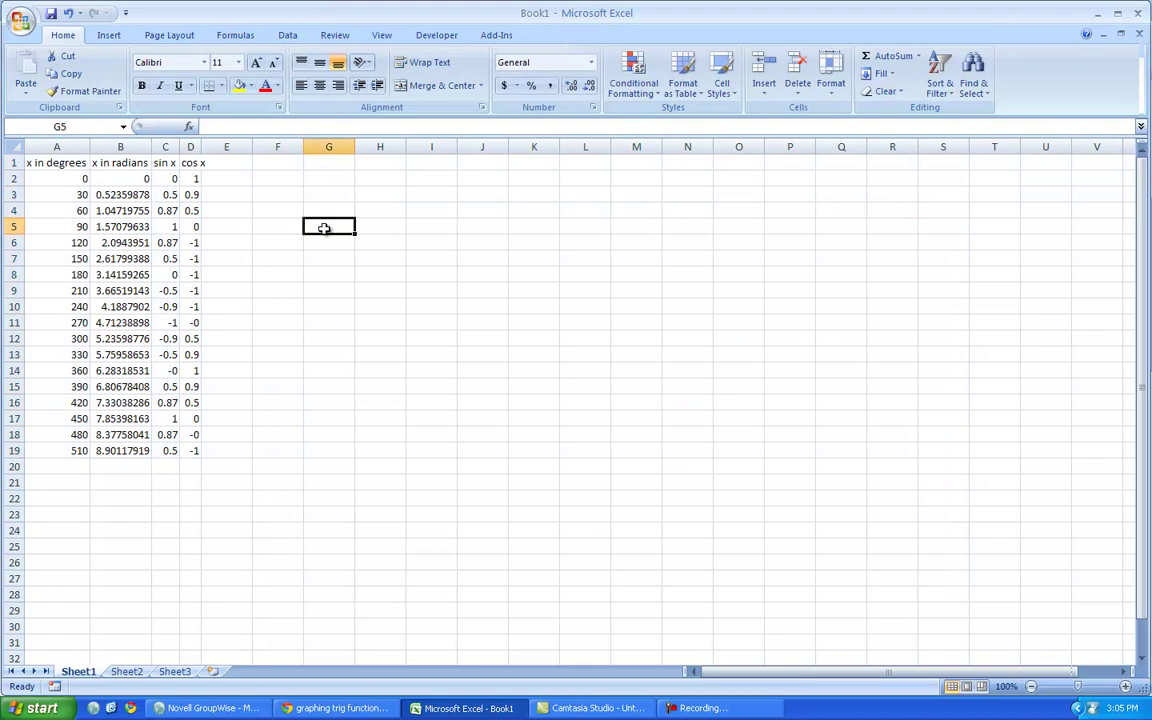
pyautogui.click(55, 148)
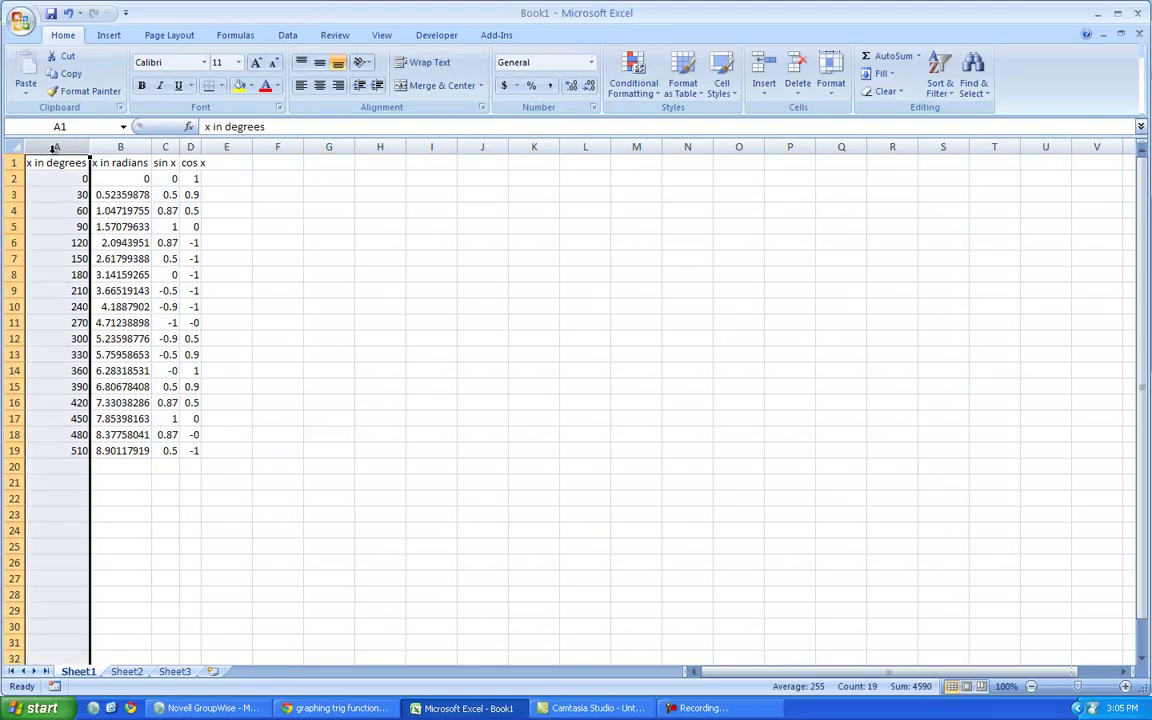
pyautogui.doubleClick(202, 147)
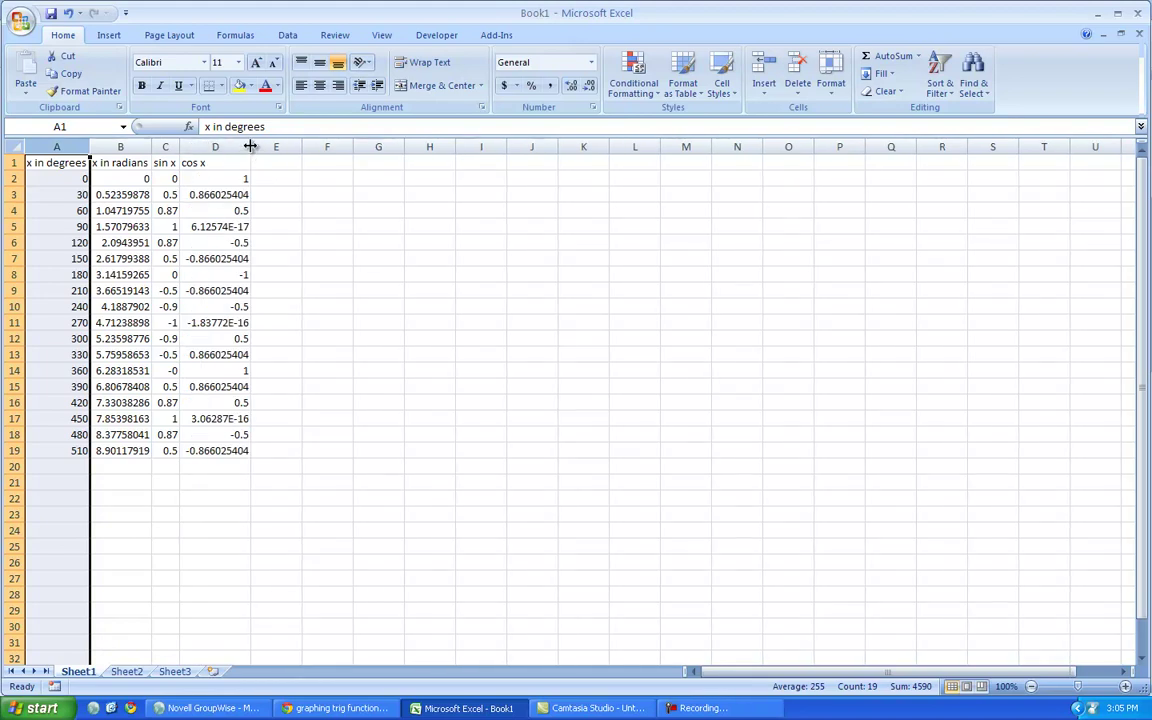
pyautogui.moveTo(250, 147); pyautogui.dragTo(210, 147)
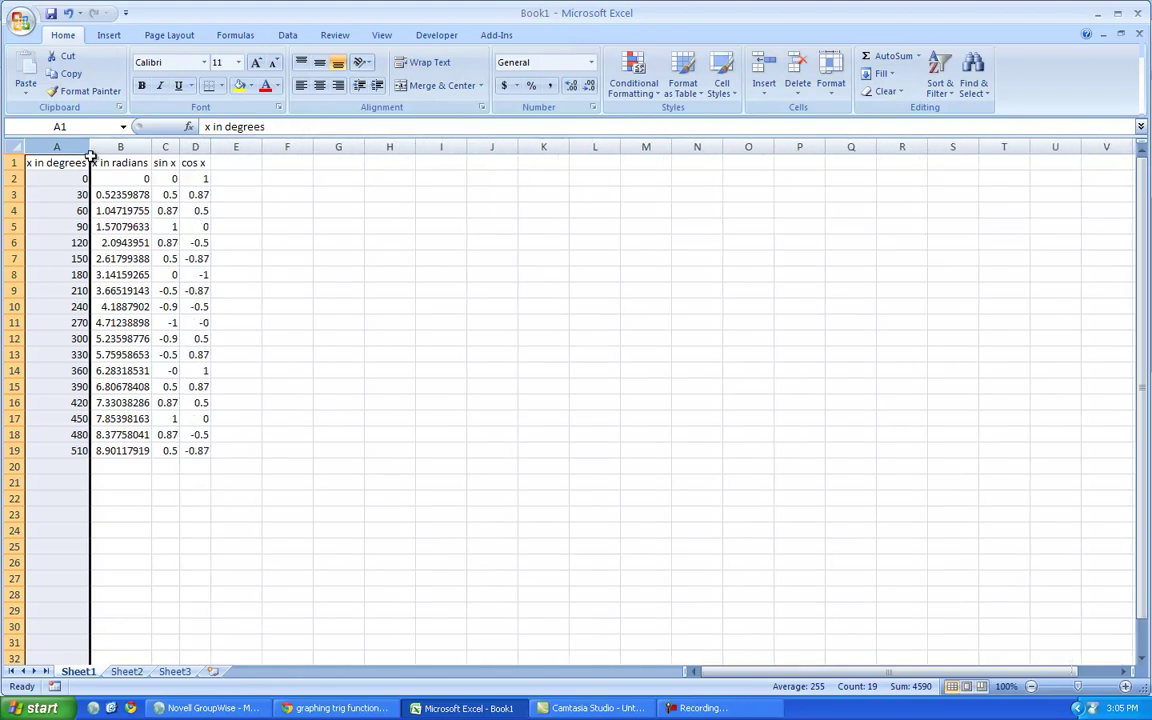
pyautogui.keyDown('ctrl'); pyautogui.click(195, 147); pyautogui.keyUp('ctrl')
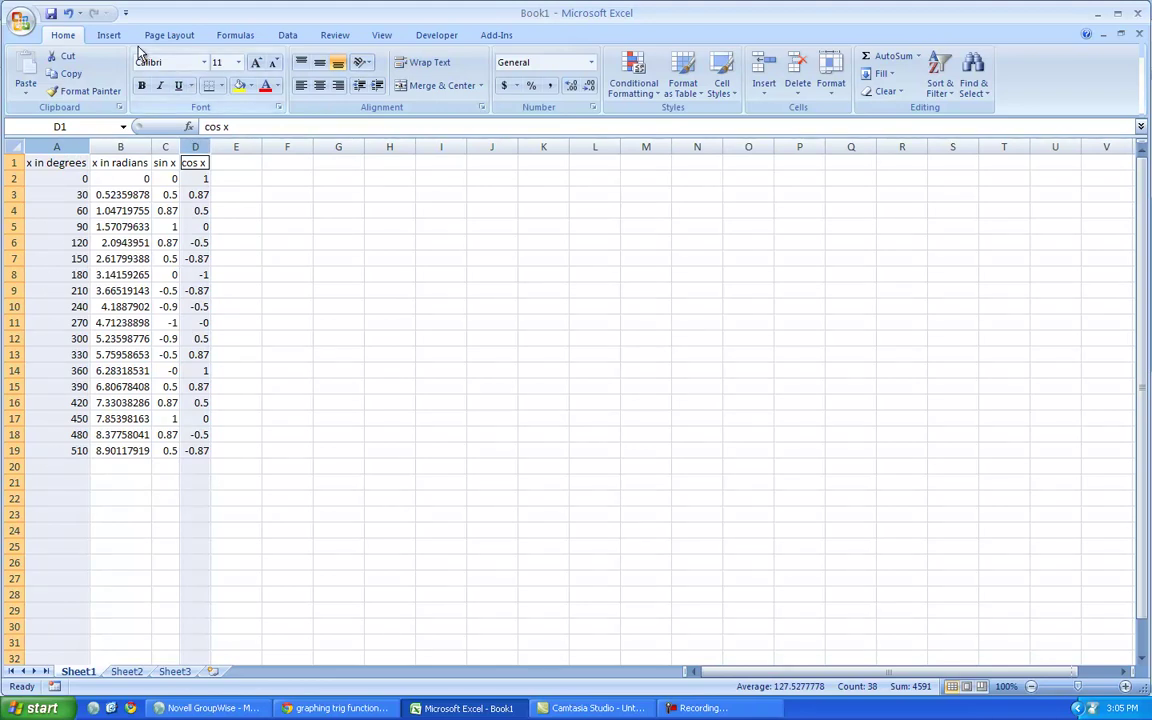
# Insert a smooth-line scatter chart of cos x and delete its legend
pyautogui.click(108, 37)
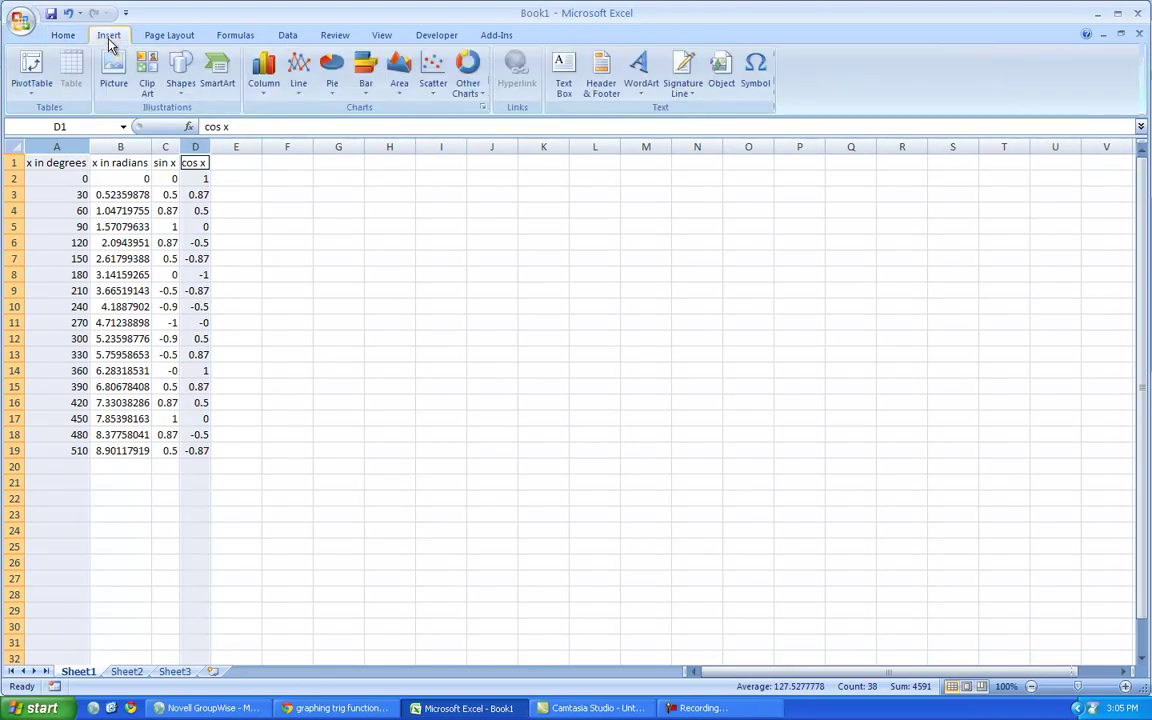
pyautogui.click(433, 80)
pyautogui.click(445, 184)
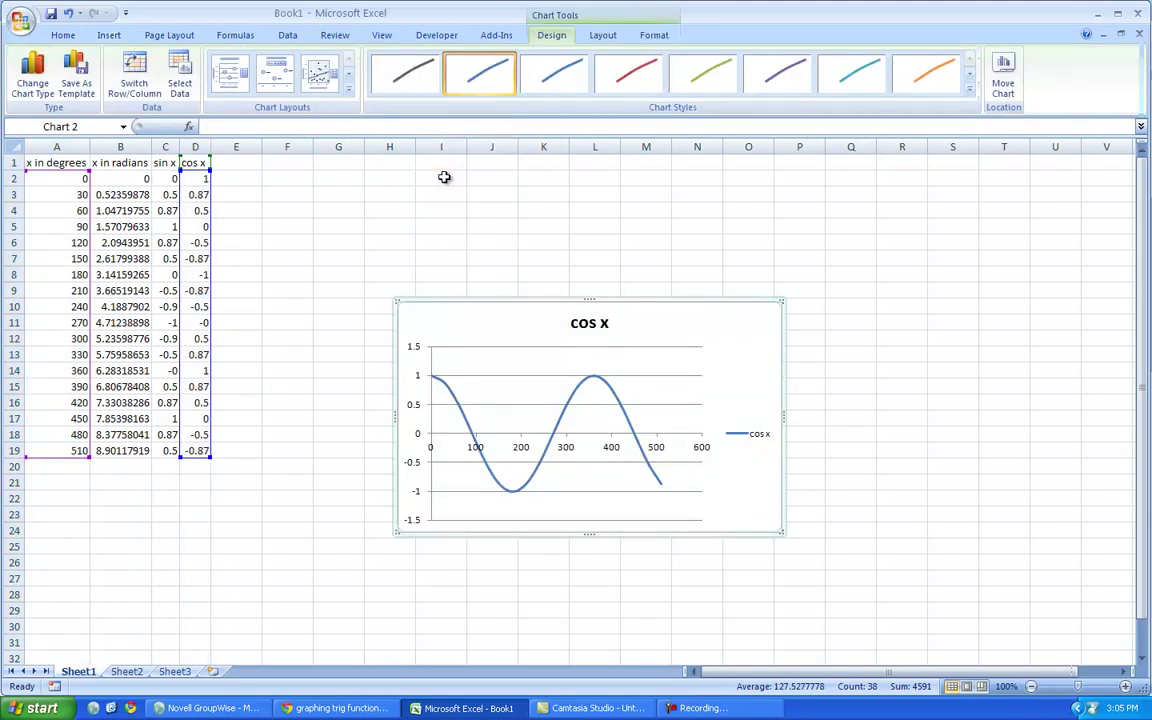
pyautogui.click(752, 443)
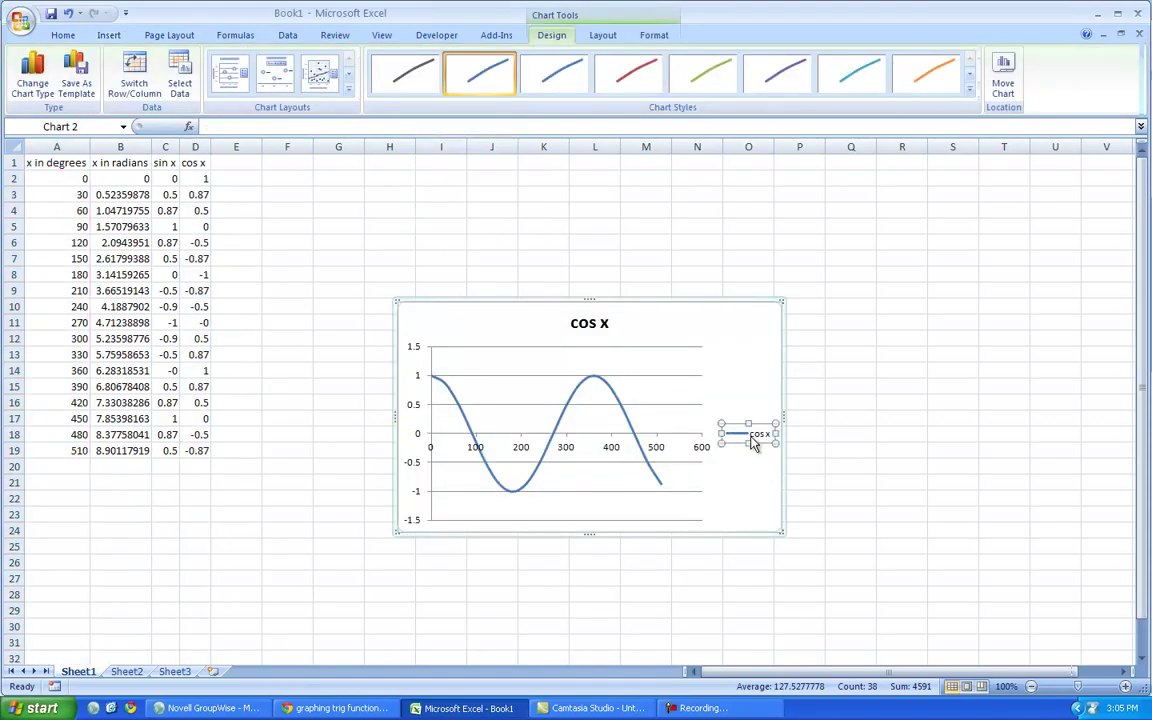
pyautogui.press('Delete')
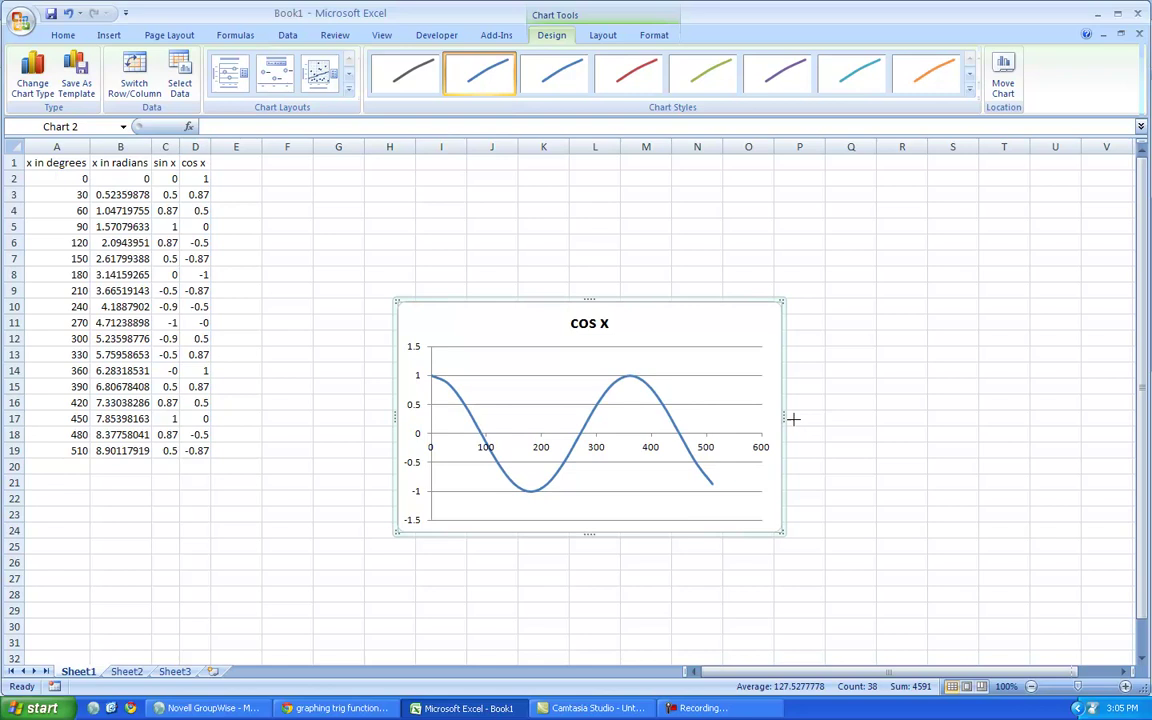
# Enlarge the cos x chart by stretching all four edges outward
pyautogui.moveTo(793, 418); pyautogui.dragTo(960, 418)
pyautogui.moveTo(393, 417); pyautogui.dragTo(268, 414)
pyautogui.moveTo(623, 300); pyautogui.dragTo(622, 178)
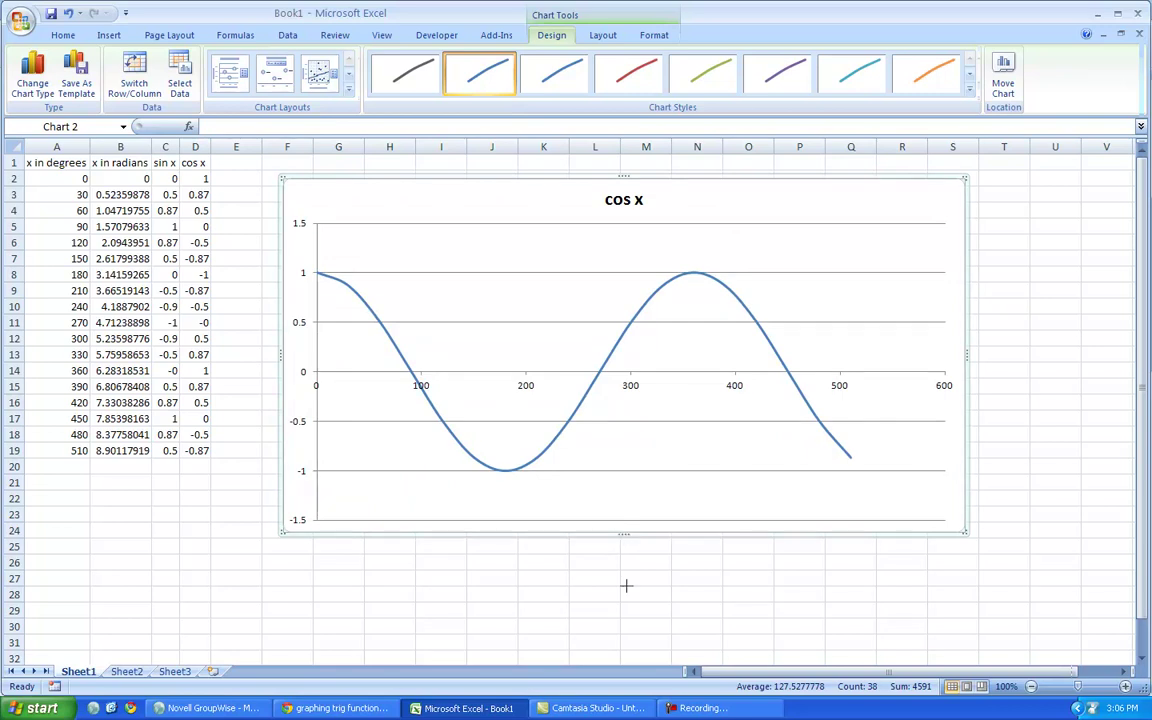
pyautogui.moveTo(626, 586); pyautogui.dragTo(622, 625)
pyautogui.moveTo(316, 295)
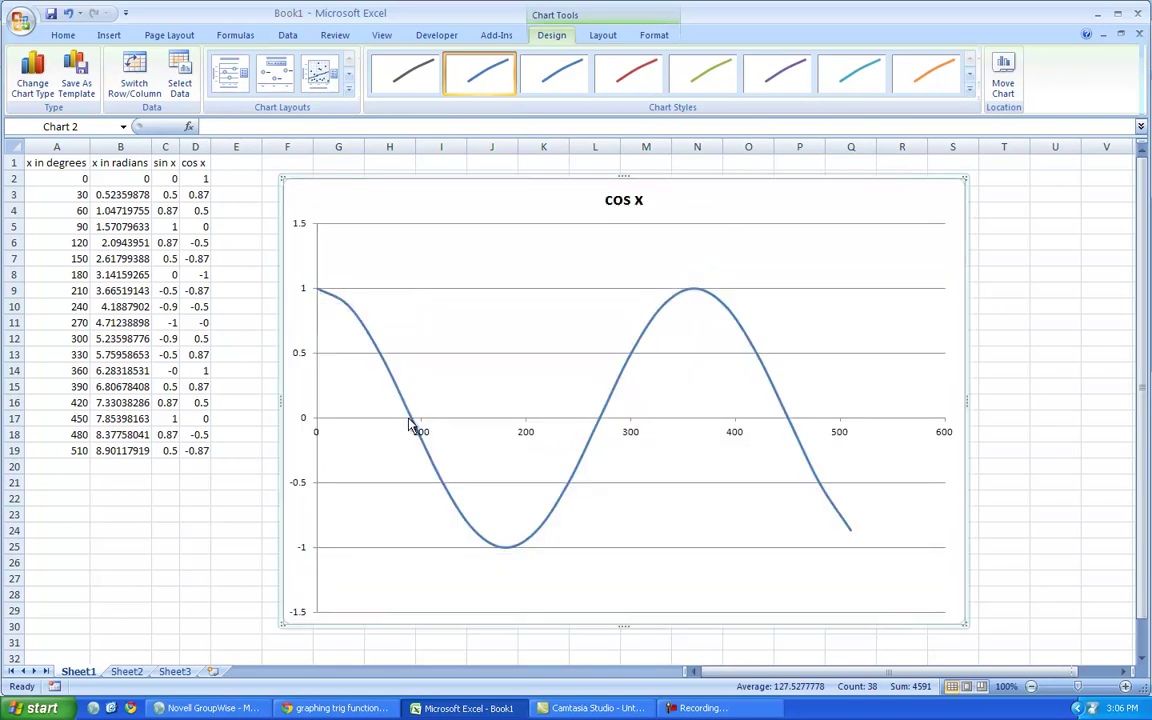
pyautogui.moveTo(409, 424)
# Delete the cos x chart and change D2 to =3*COS(B2), filled to row 19
pyautogui.press('Delete')
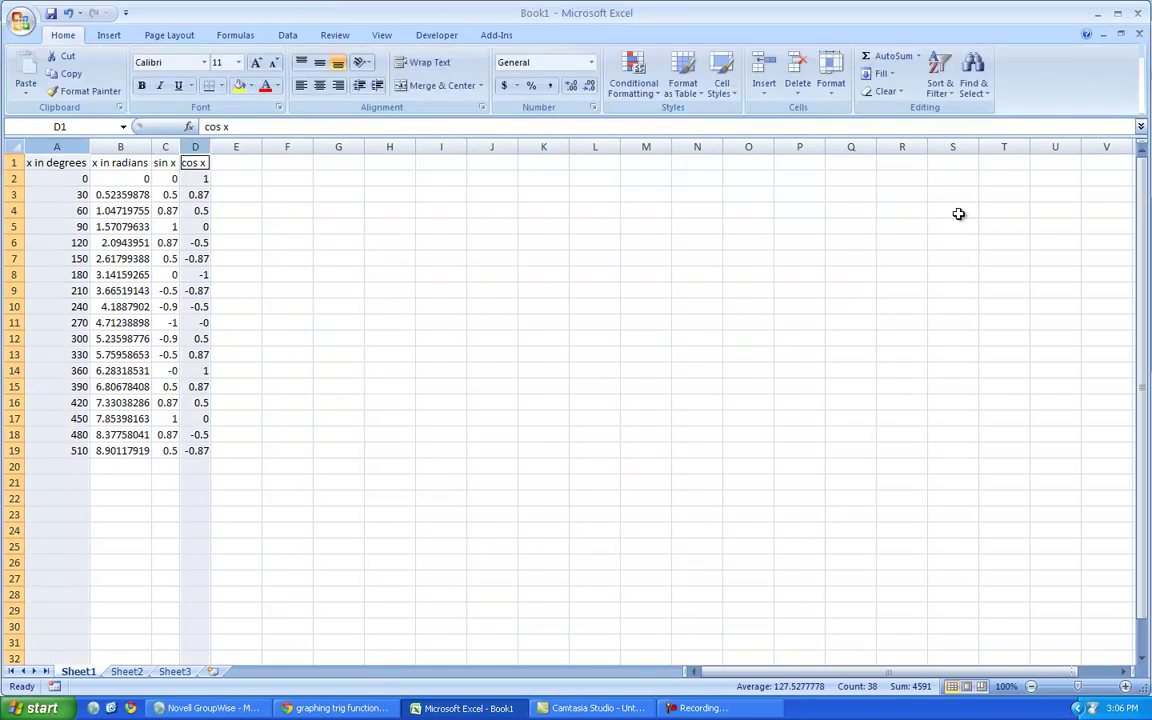
pyautogui.click(241, 175)
pyautogui.click(195, 178)
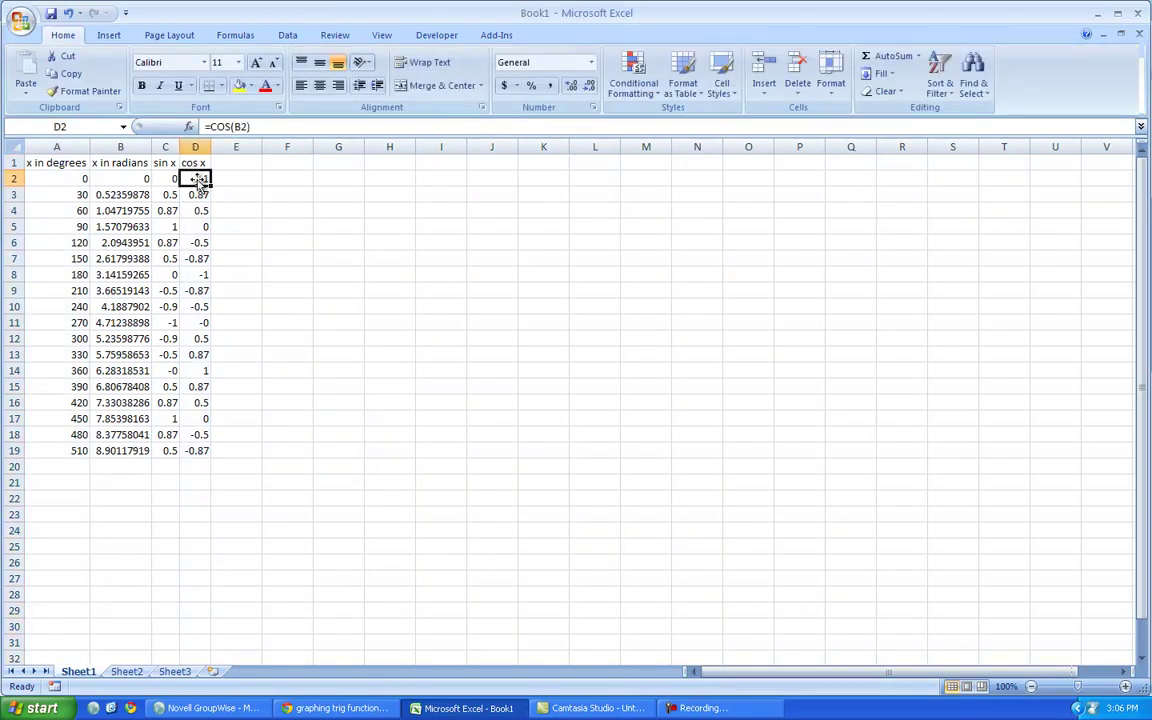
pyautogui.click(210, 127)
pyautogui.write('3')
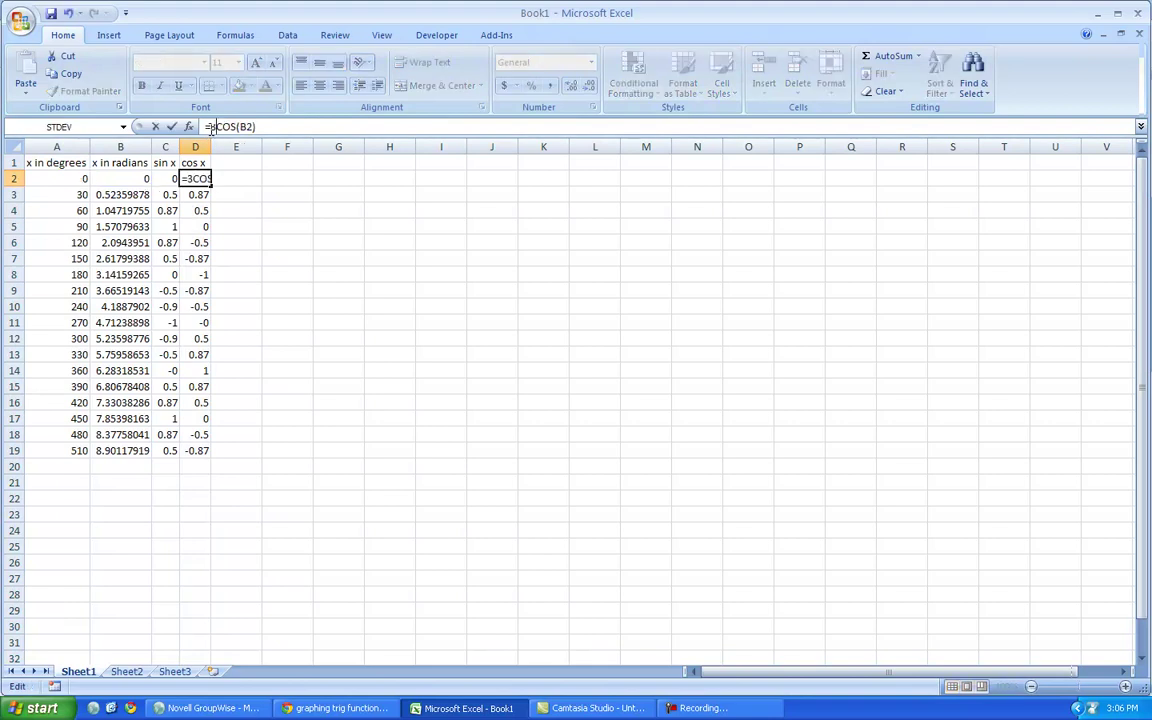
pyautogui.write('*')
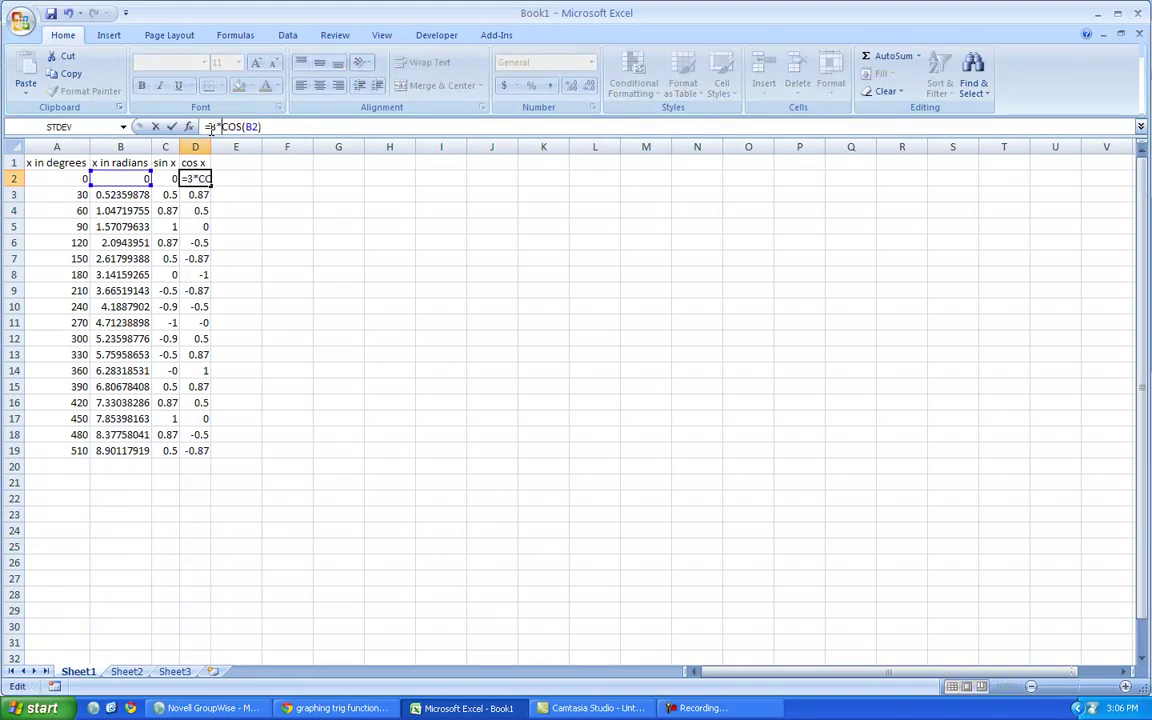
pyautogui.click(171, 128)
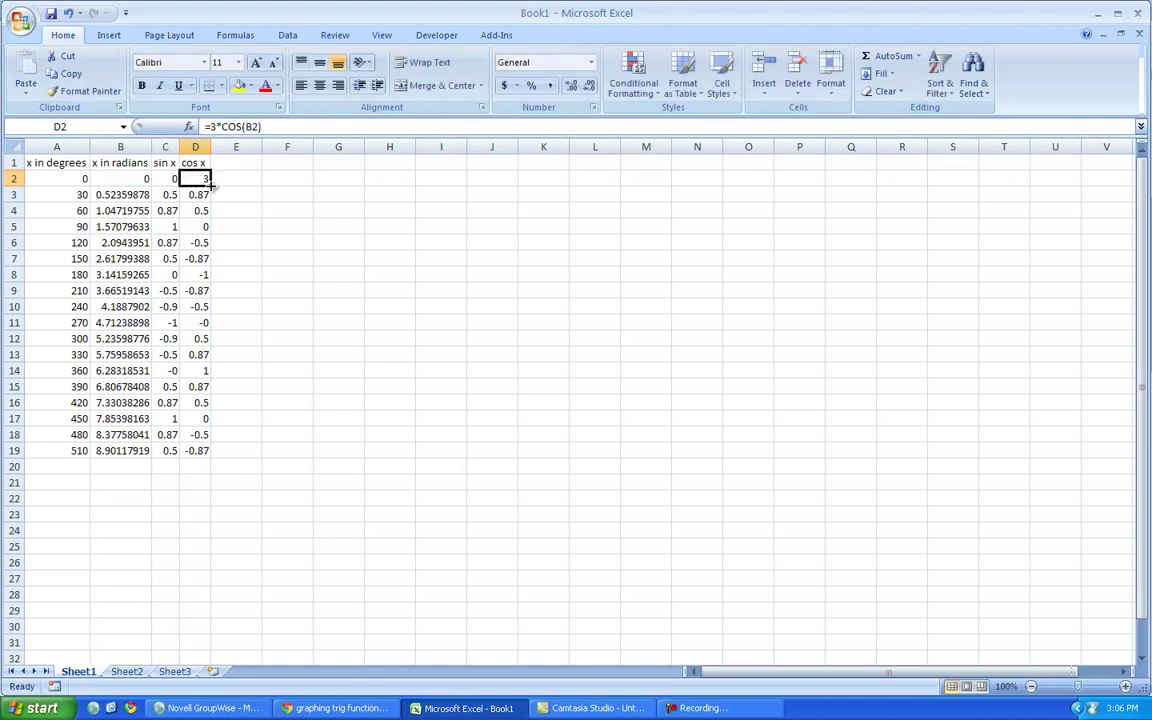
pyautogui.moveTo(211, 185); pyautogui.dragTo(208, 453)
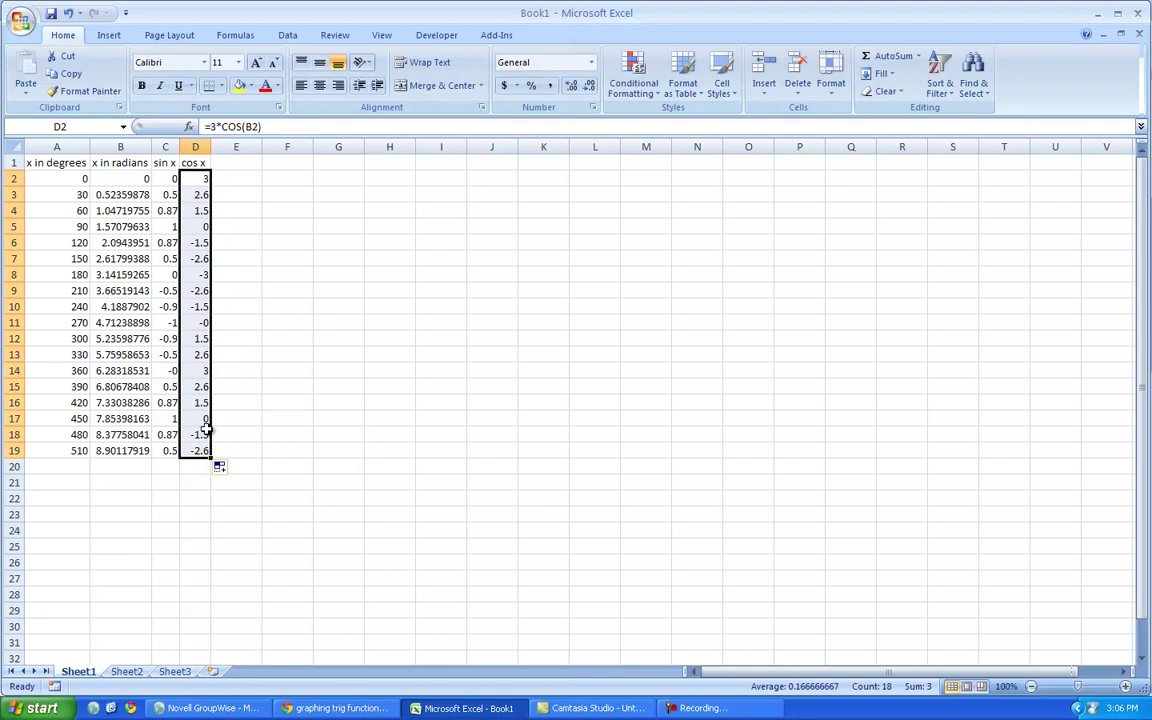
# Select columns A and D together, then clear the selection
pyautogui.click(55, 147)
pyautogui.click(203, 147)
pyautogui.press('super')
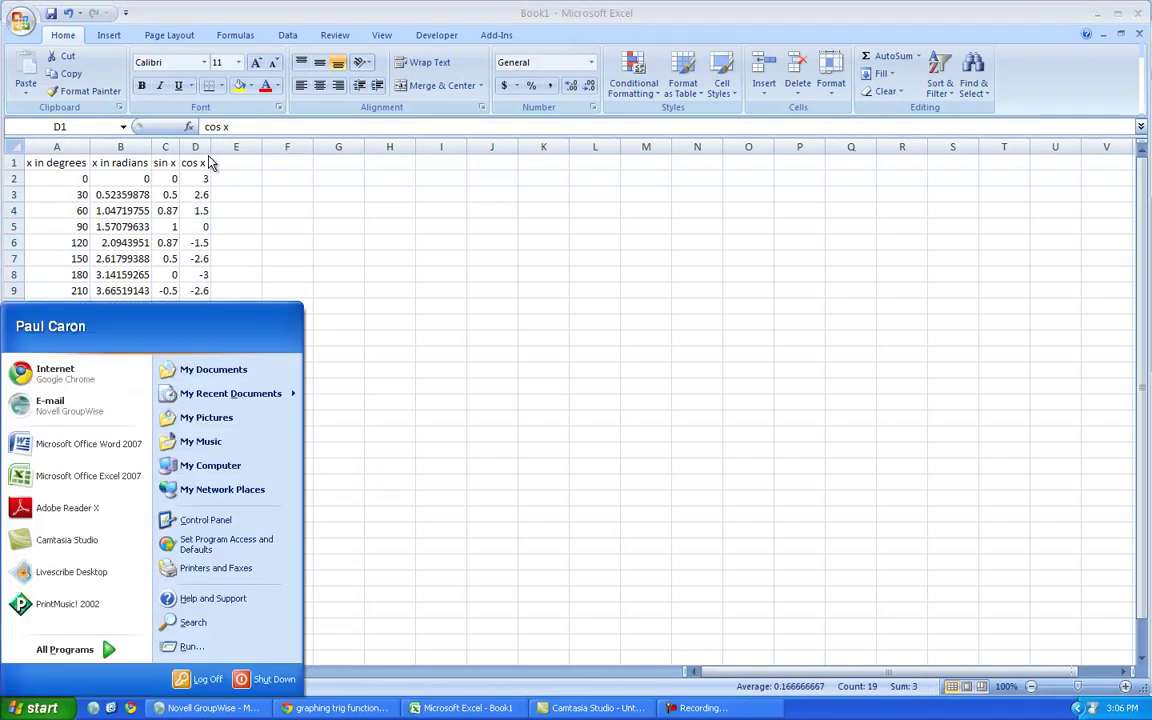
pyautogui.press('Escape')
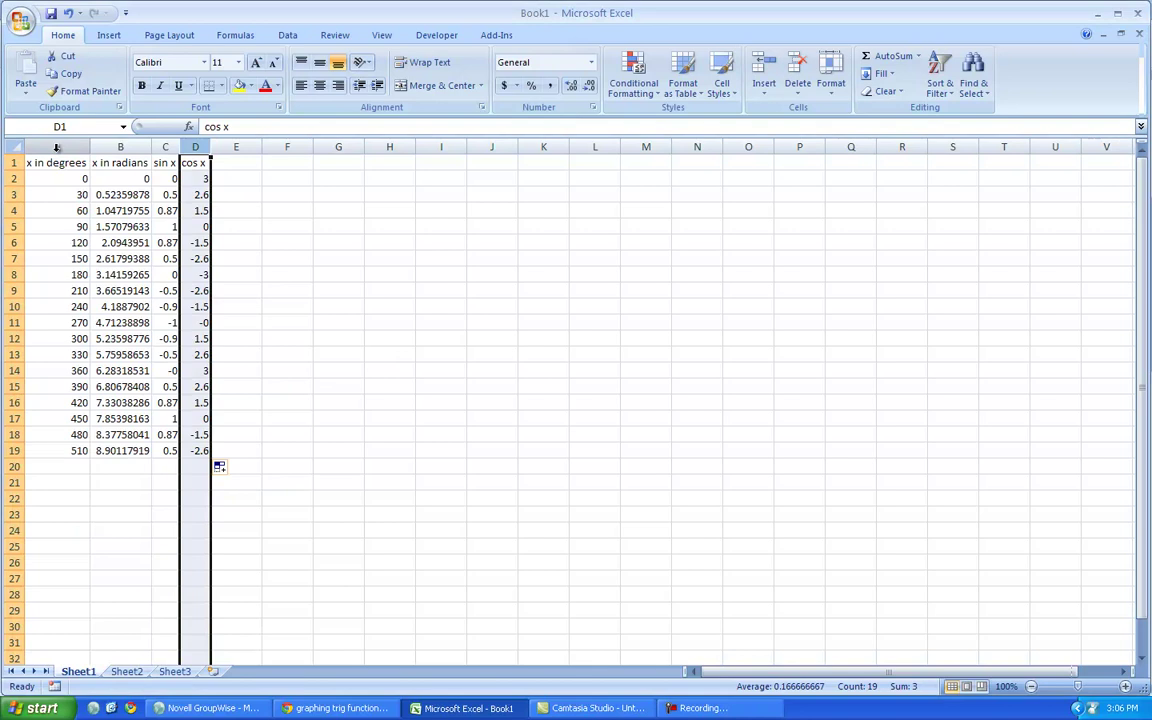
pyautogui.click(57, 148)
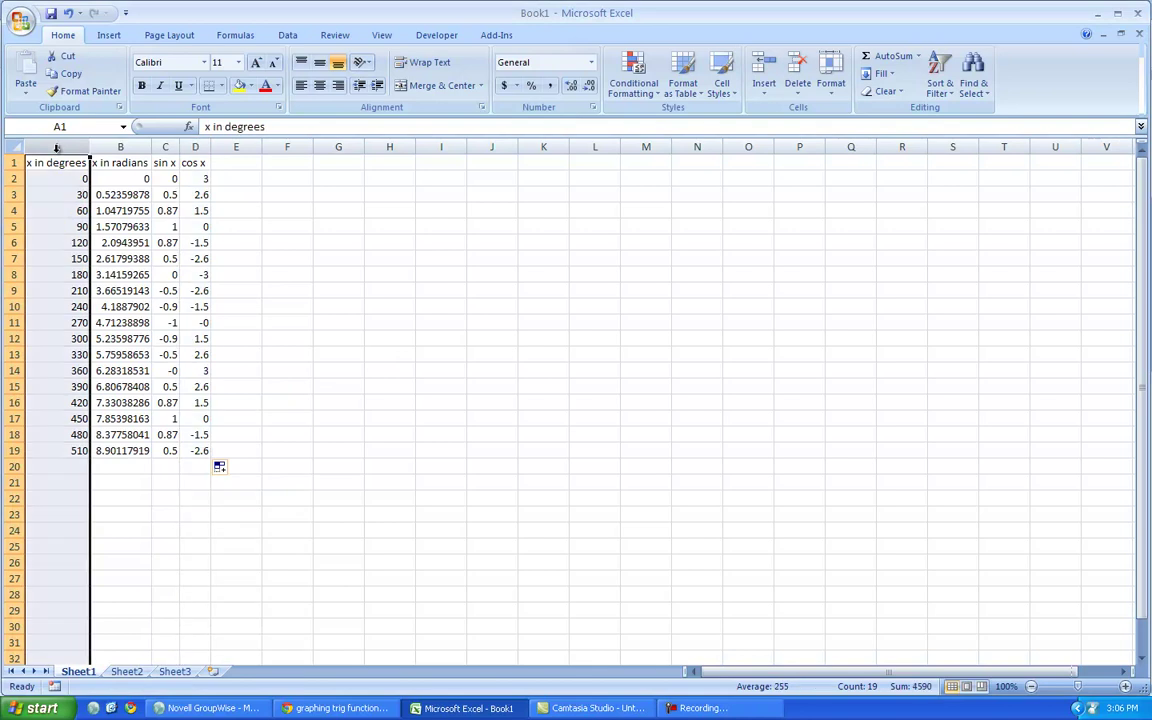
pyautogui.keyDown('ctrl'); pyautogui.click(195, 147); pyautogui.keyUp('ctrl')
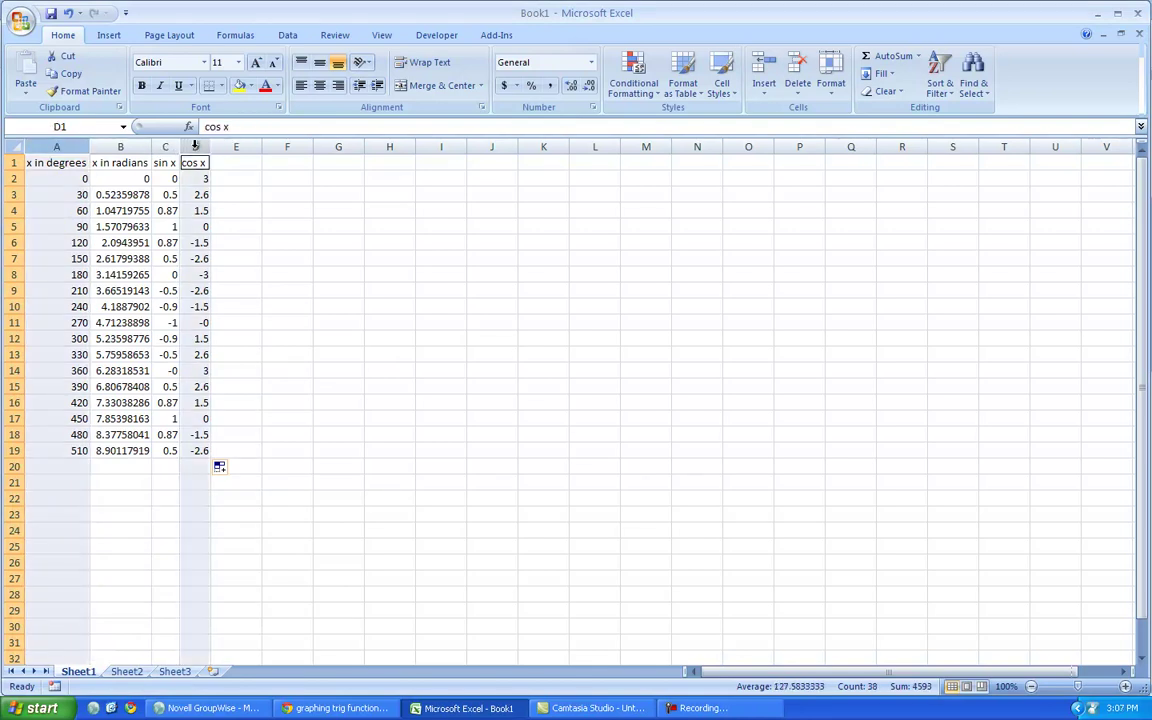
pyautogui.click(236, 179)
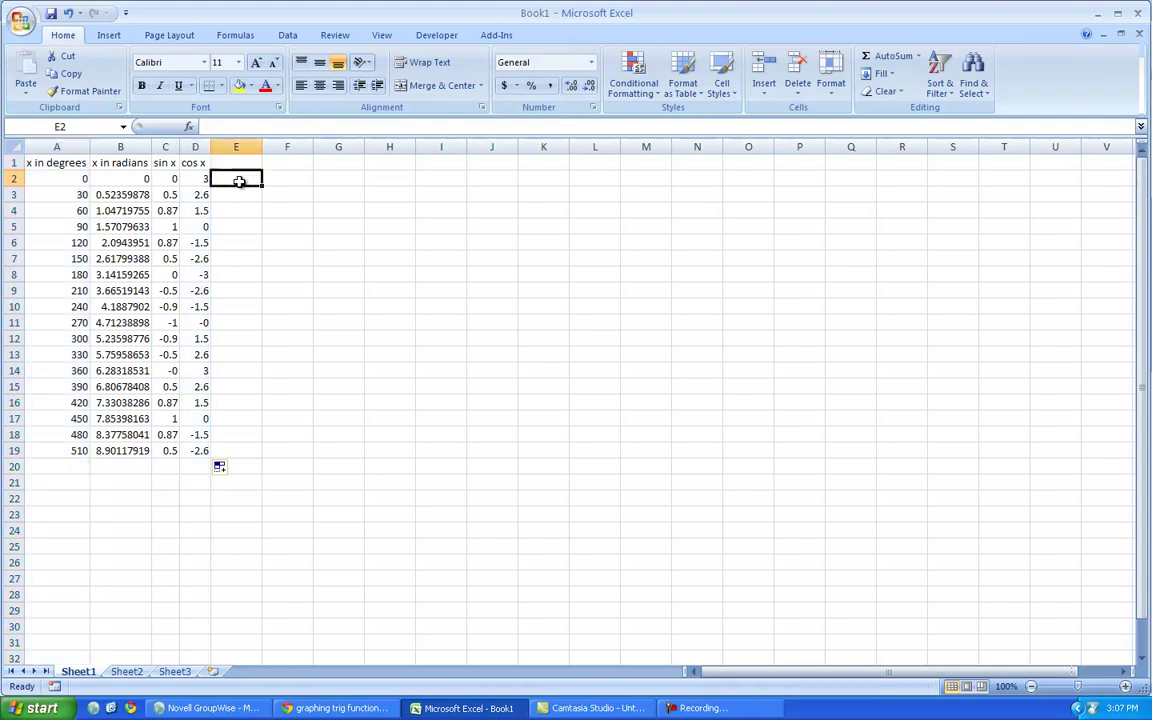
# Change the D1 heading to '3 times thecos x' and reselect columns A and D
pyautogui.doubleClick(185, 164)
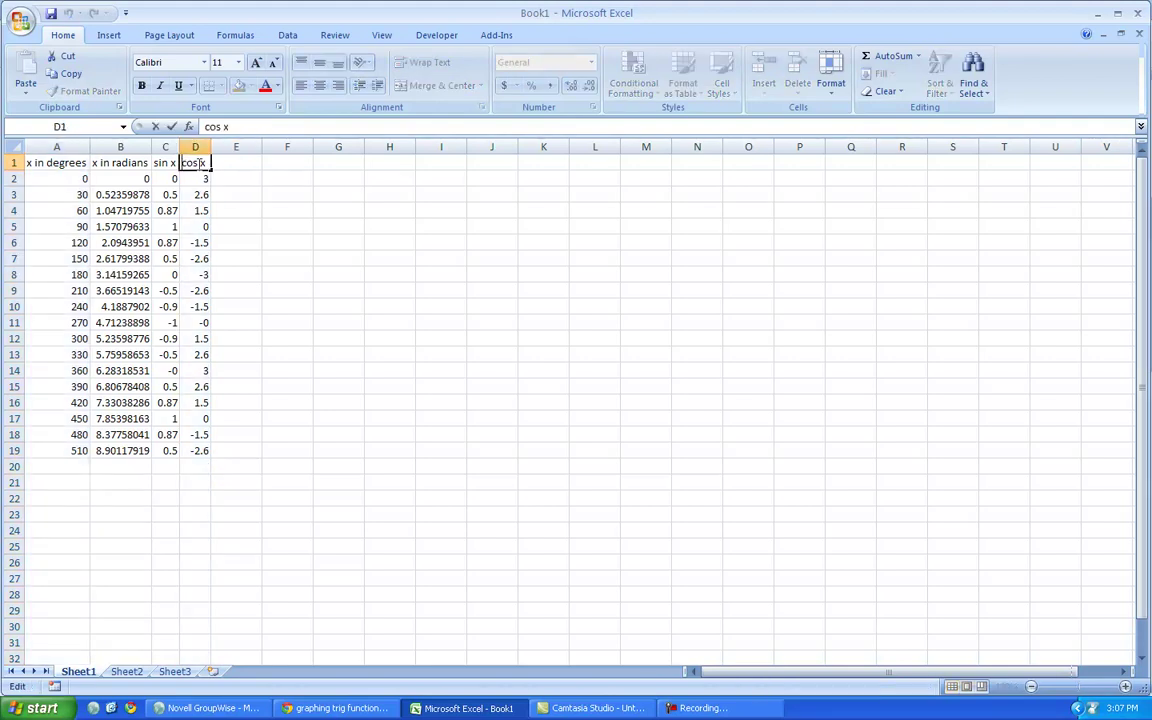
pyautogui.write('3 times t')
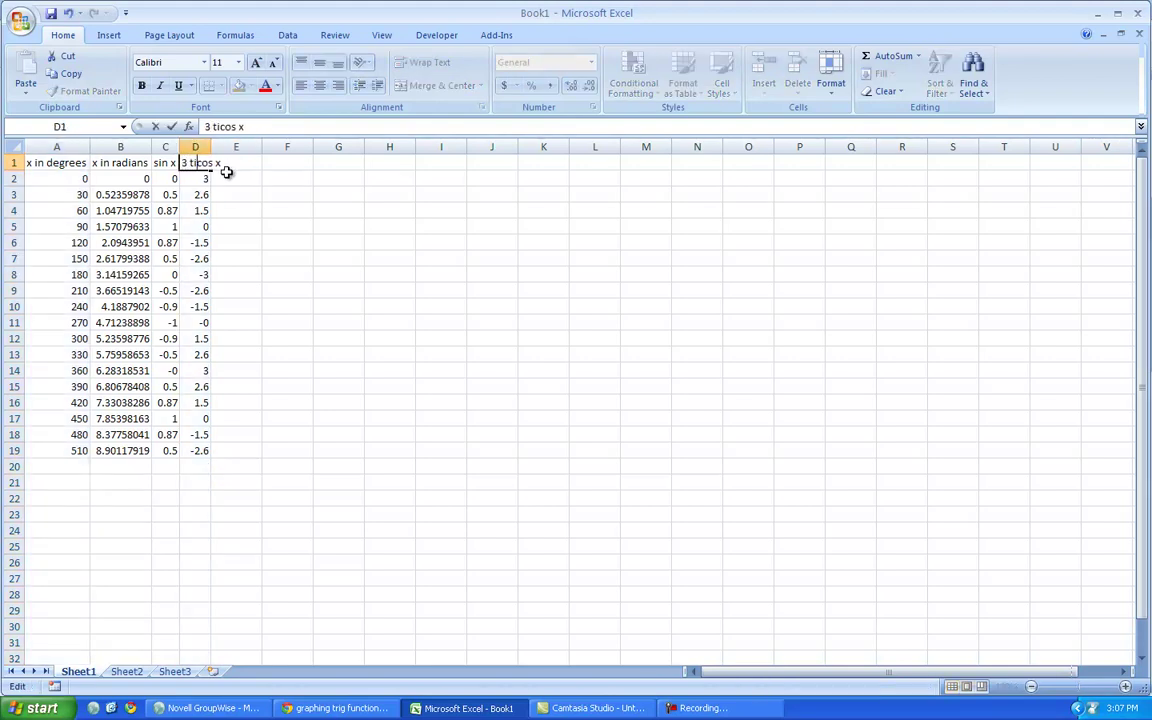
pyautogui.write('he')
pyautogui.click(268, 180)
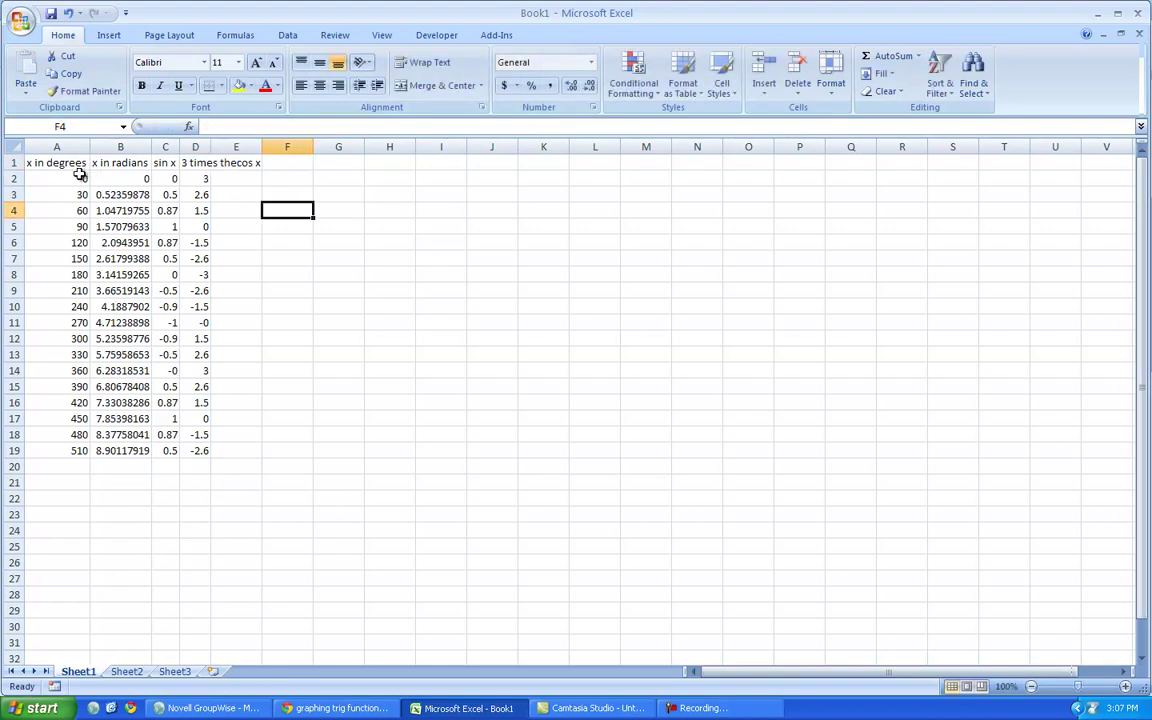
pyautogui.click(46, 146)
pyautogui.keyDown('ctrl'); pyautogui.click(191, 147); pyautogui.keyUp('ctrl')
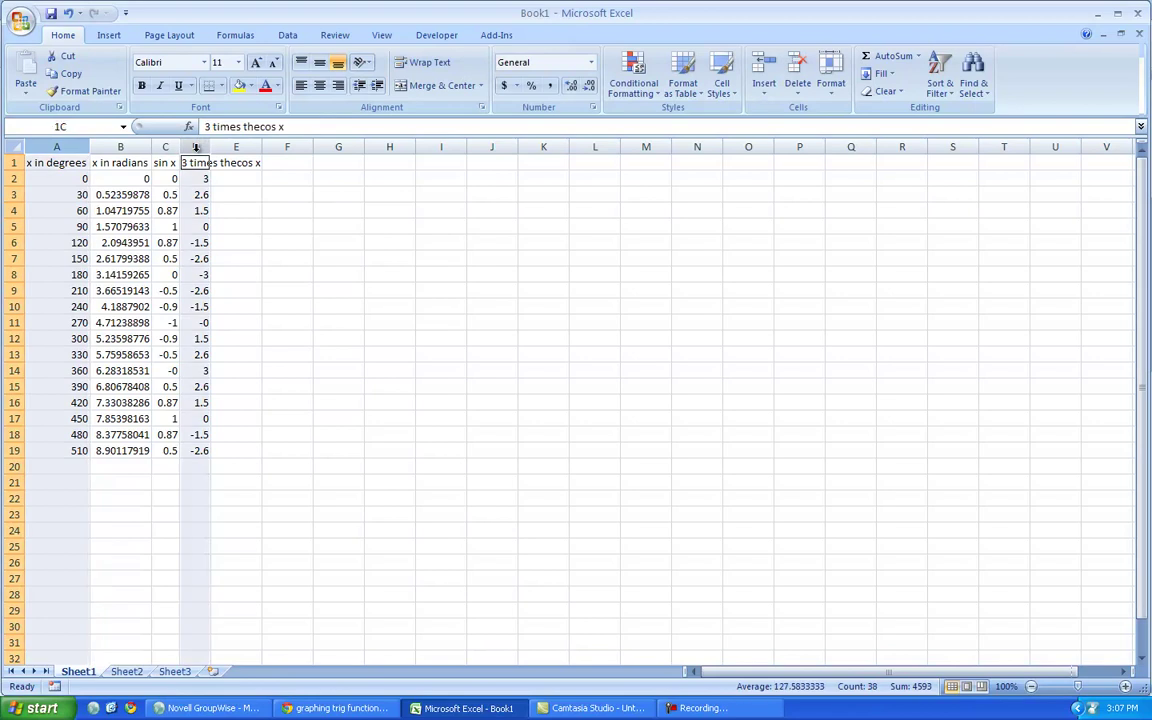
pyautogui.click(104, 35)
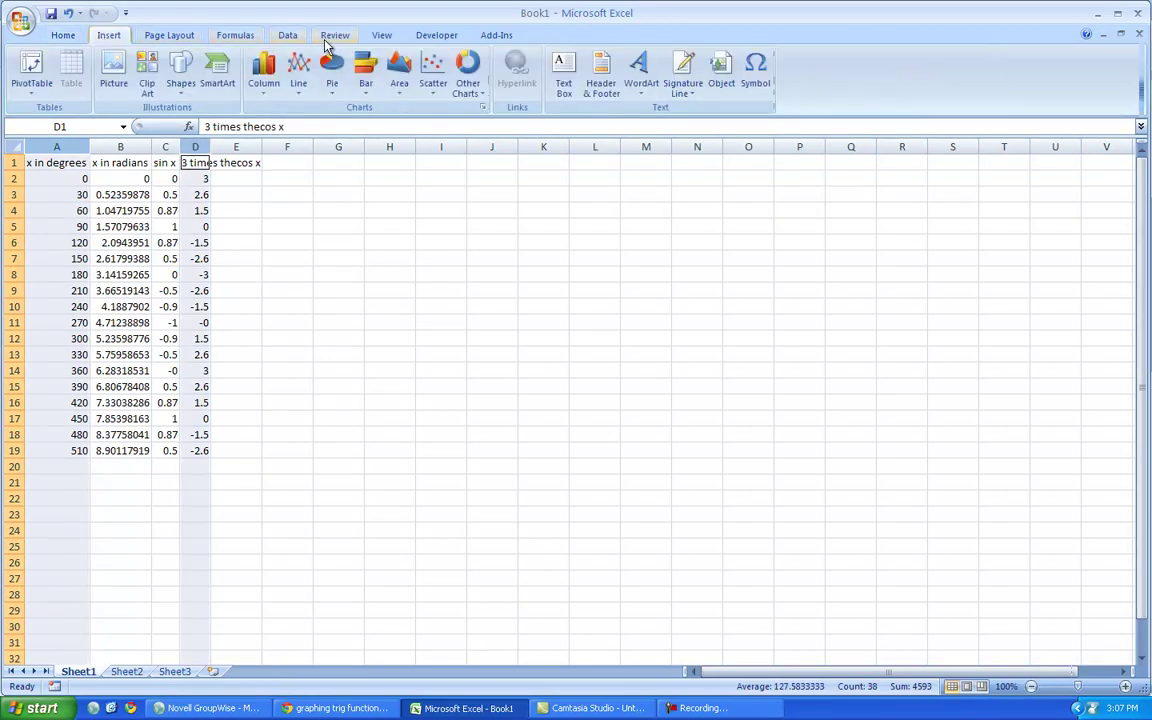
pyautogui.click(424, 72)
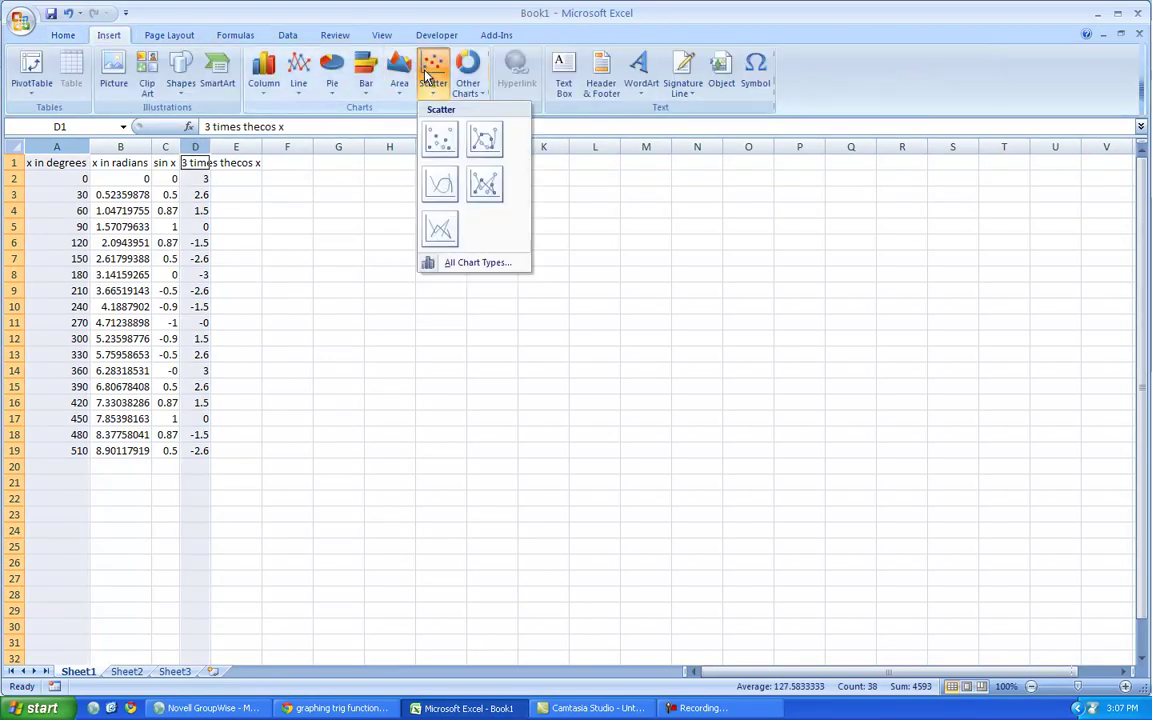
pyautogui.click(442, 186)
pyautogui.click(725, 440)
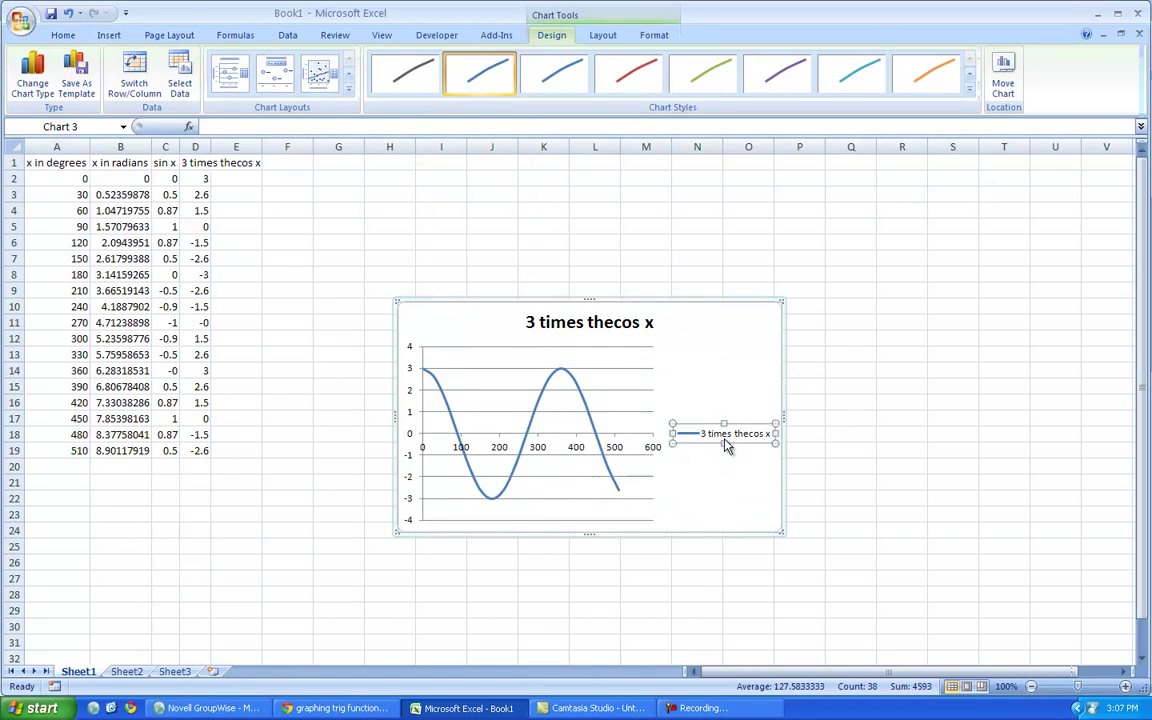
pyautogui.press('Delete')
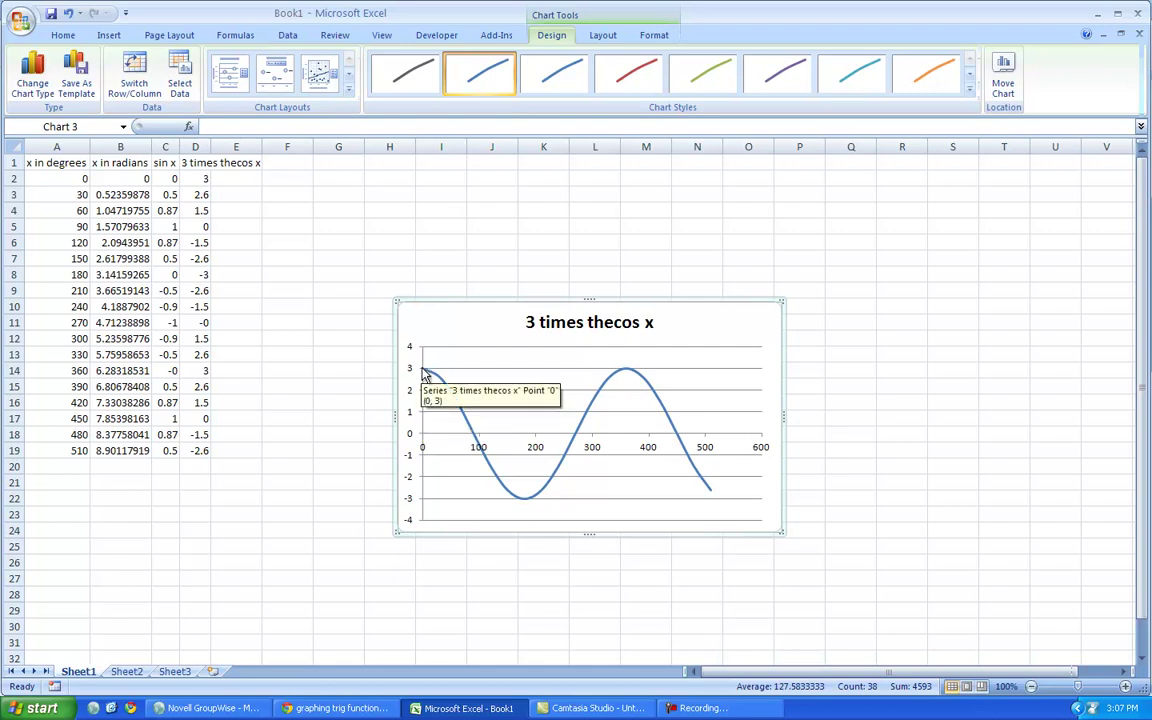
pyautogui.press('Delete')
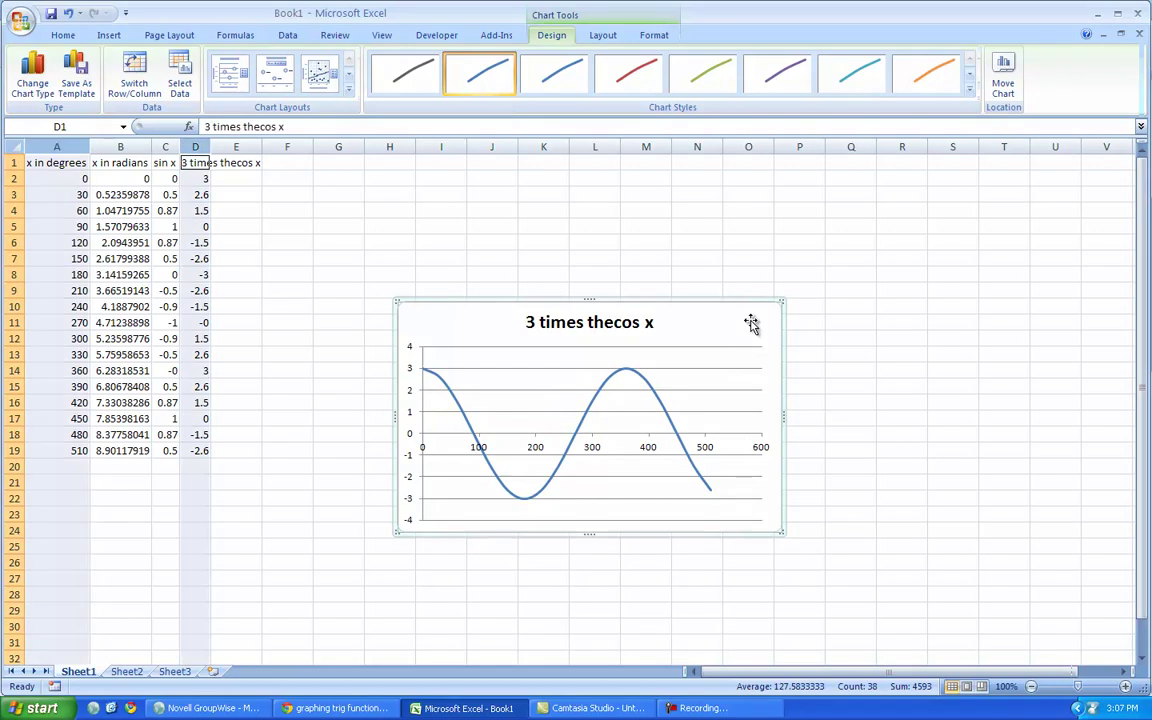
# Restore D1 to 'cos x' and D2 to =COS(B2), filled down to row 19
pyautogui.click(186, 163)
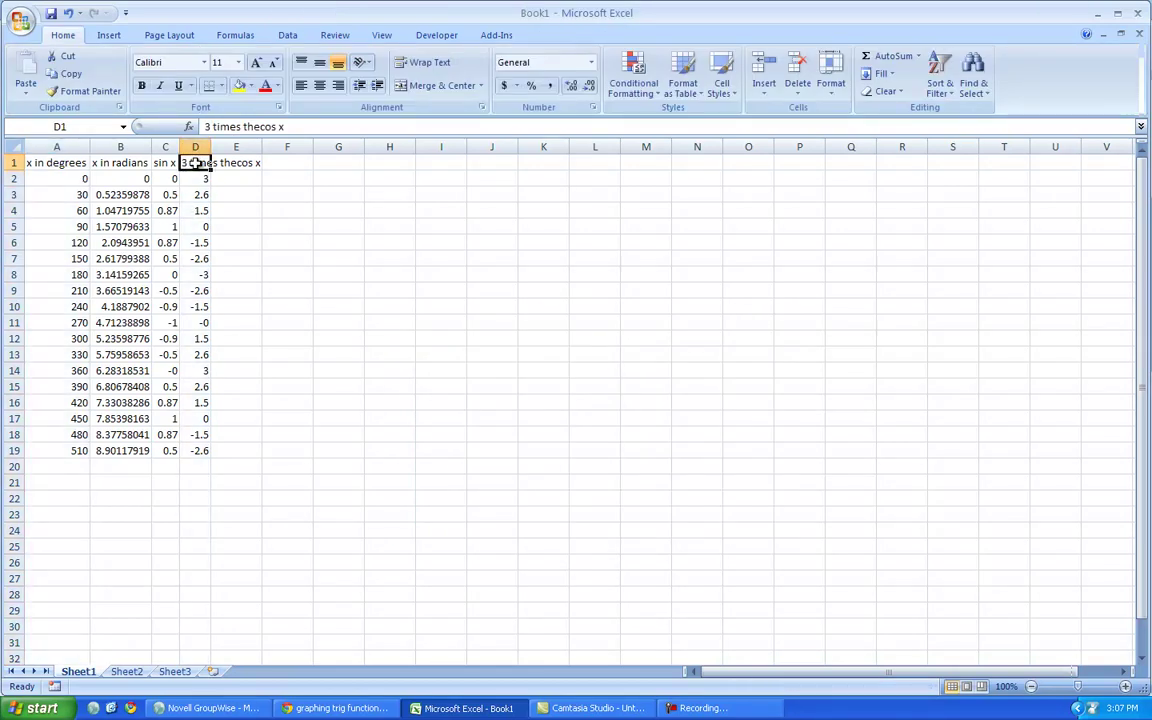
pyautogui.write('co')
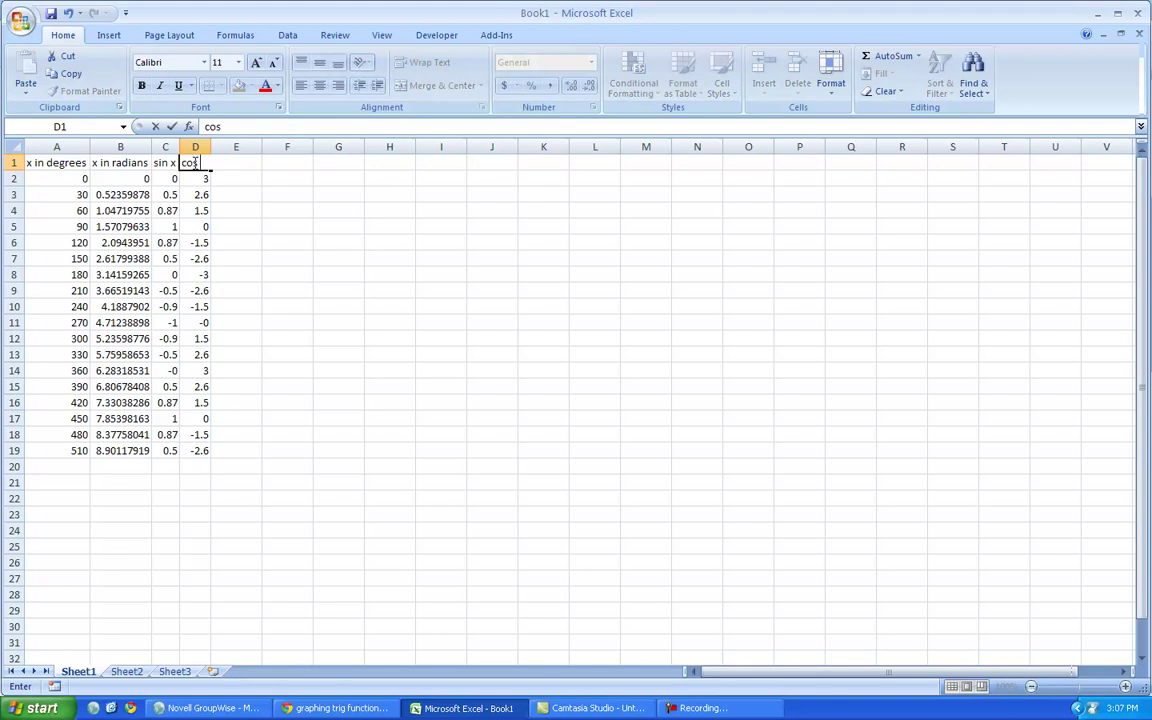
pyautogui.press('Return')
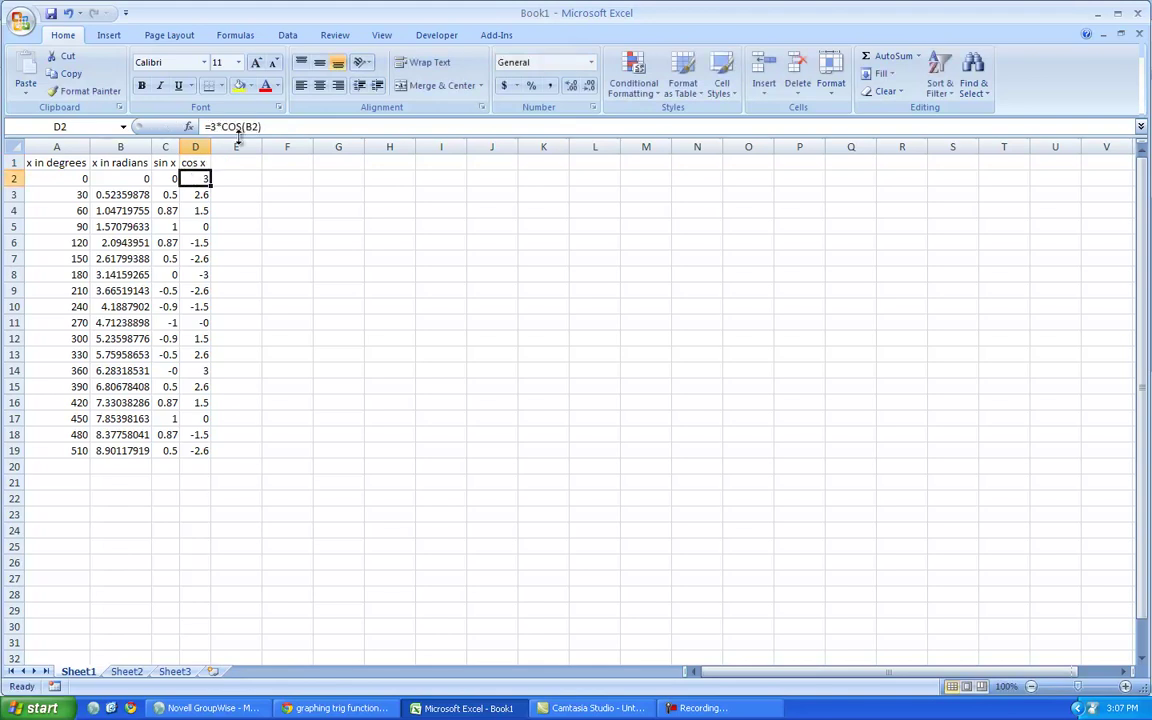
pyautogui.click(221, 127)
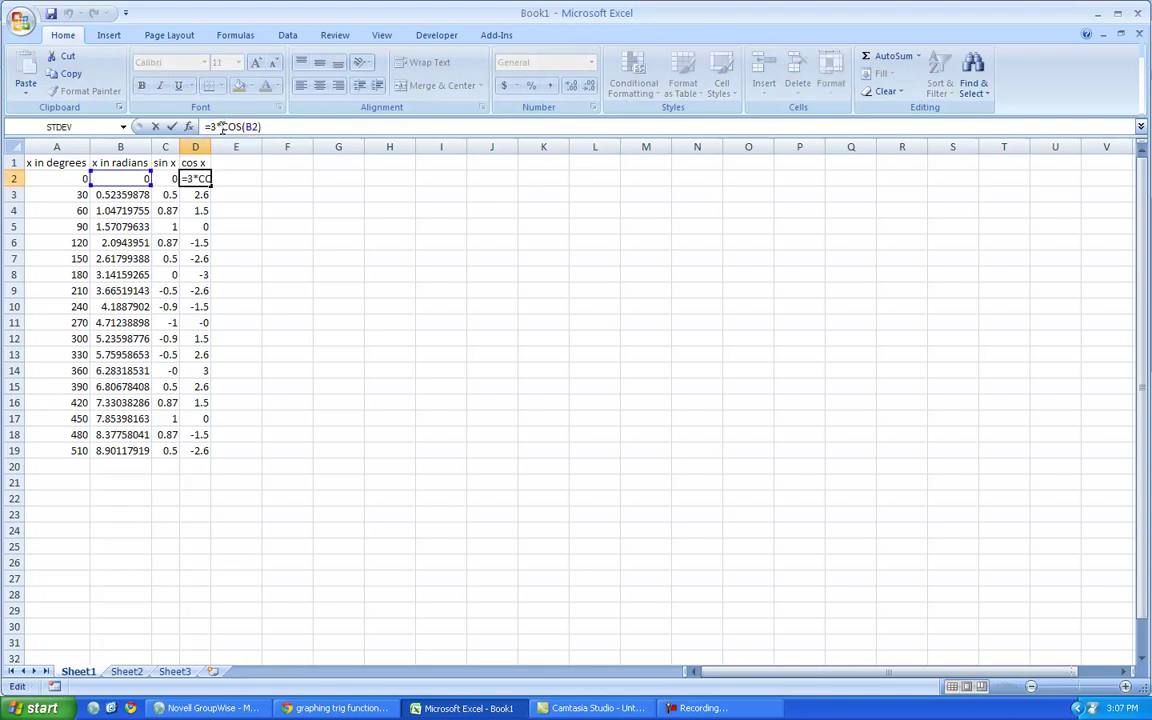
pyautogui.press('BackSpace')
pyautogui.press('BackSpace')
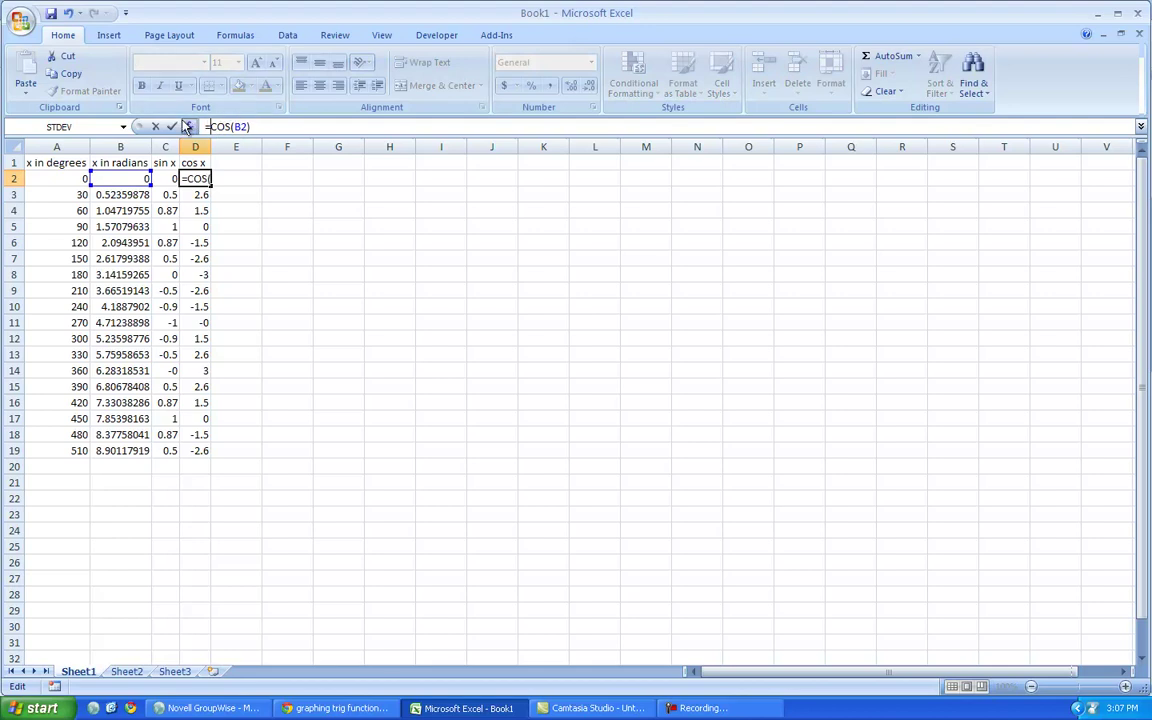
pyautogui.click(171, 127)
pyautogui.doubleClick(210, 183)
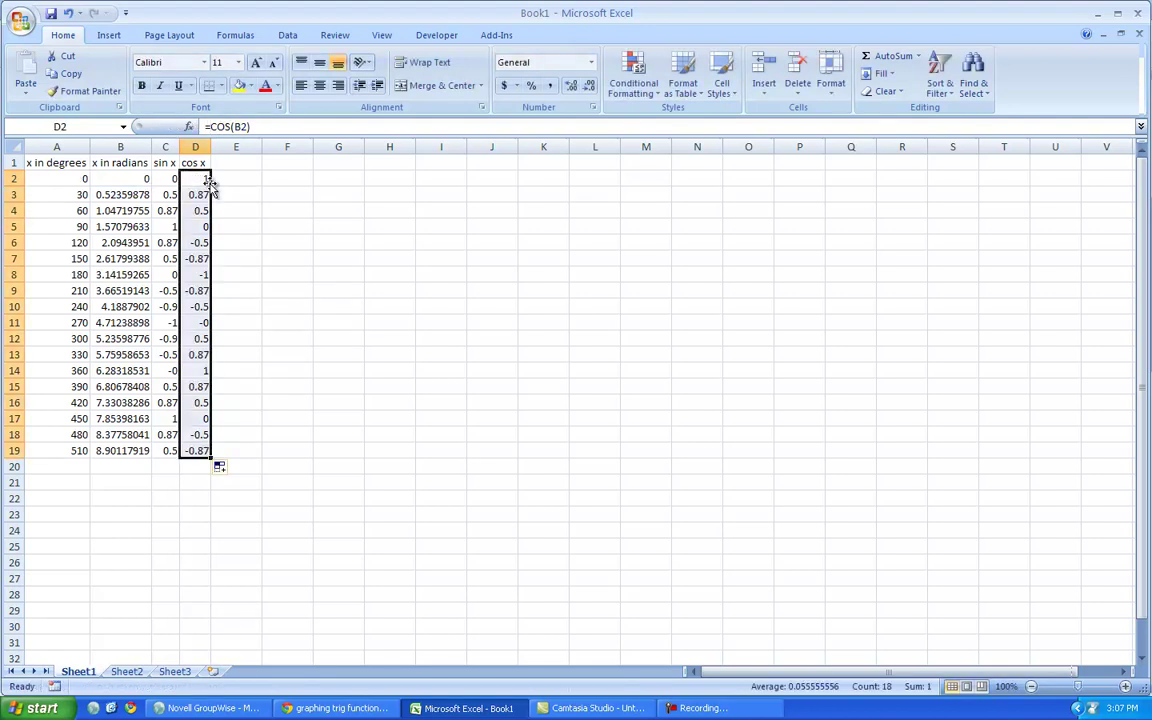
pyautogui.click(255, 196)
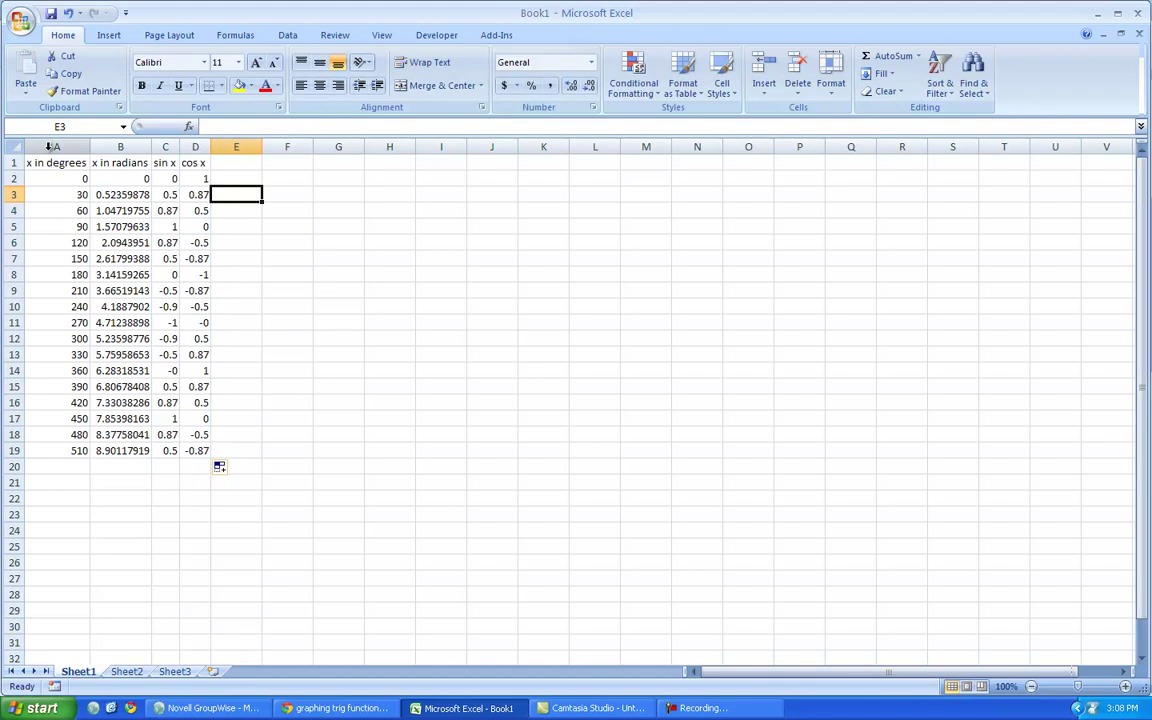
# Select columns A, C and D together
pyautogui.click(50, 147)
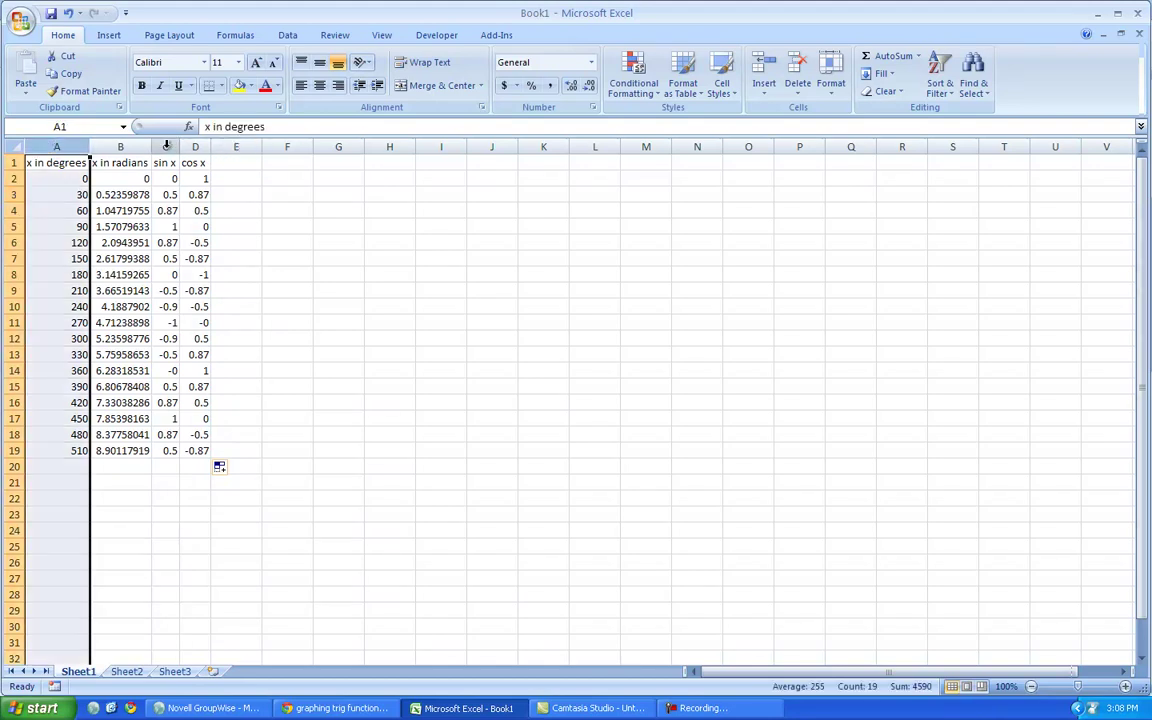
pyautogui.keyDown('ctrl'); pyautogui.click(167, 147); pyautogui.keyUp('ctrl')
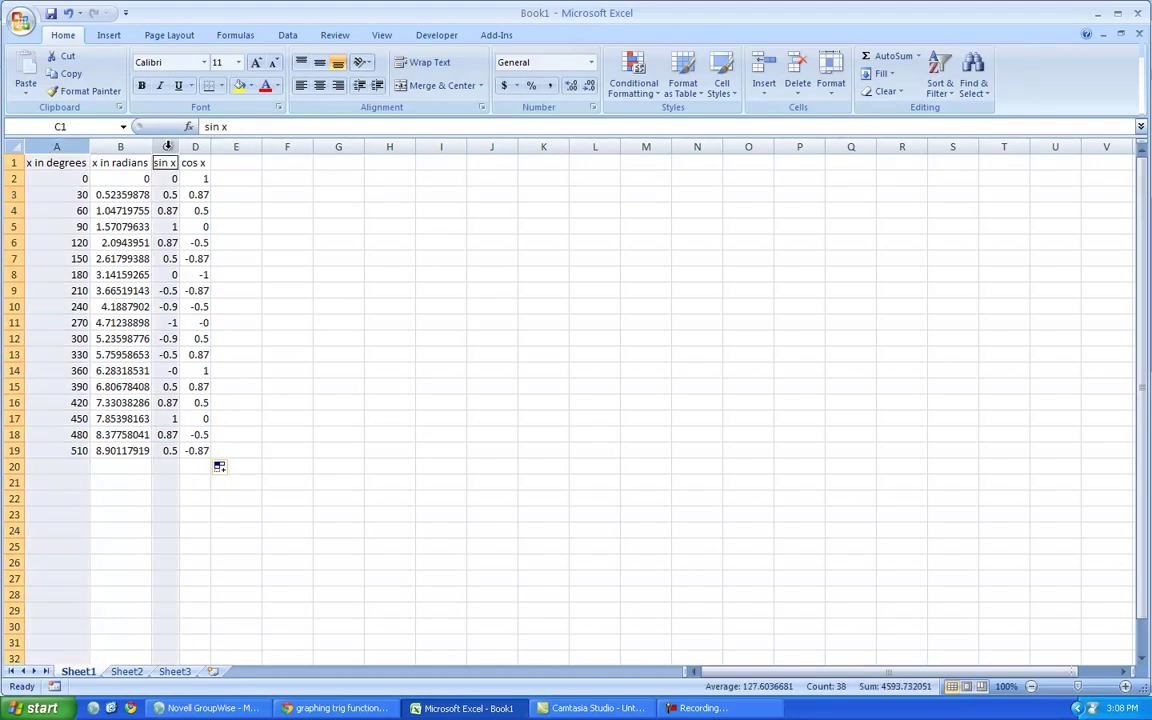
pyautogui.keyDown('ctrl'); pyautogui.click(195, 147); pyautogui.keyUp('ctrl')
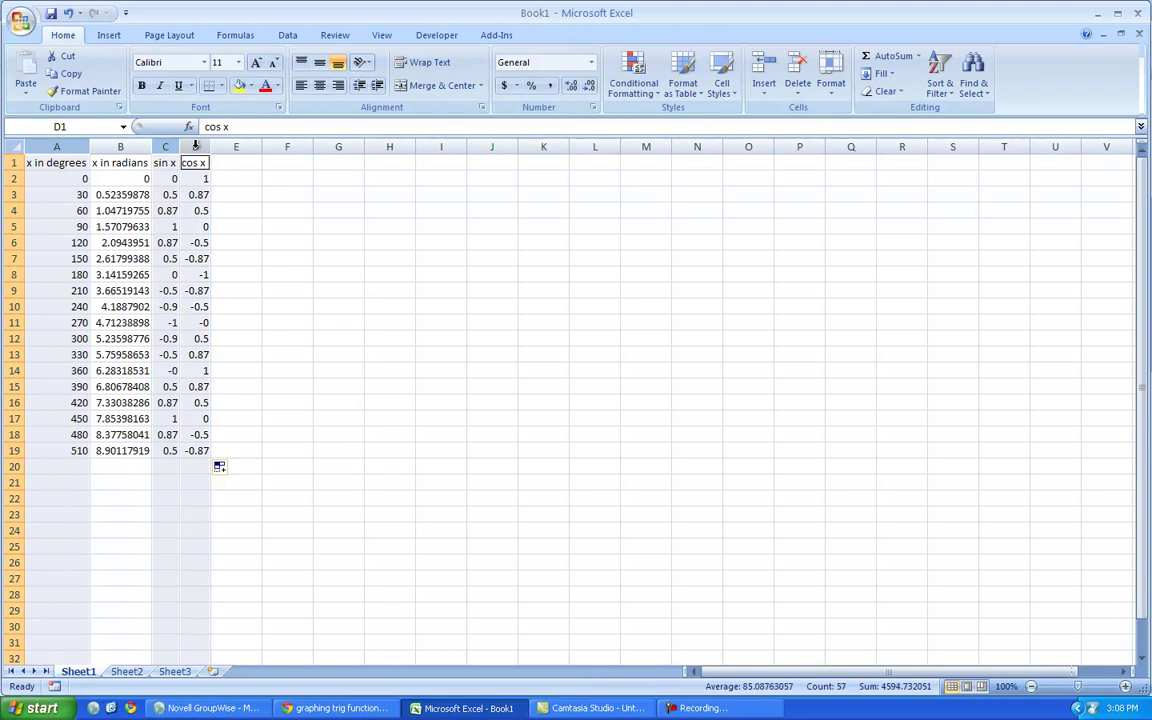
# Insert a Scatter with Smooth Lines chart plotting sin x and cos x against degrees
pyautogui.click(111, 36)
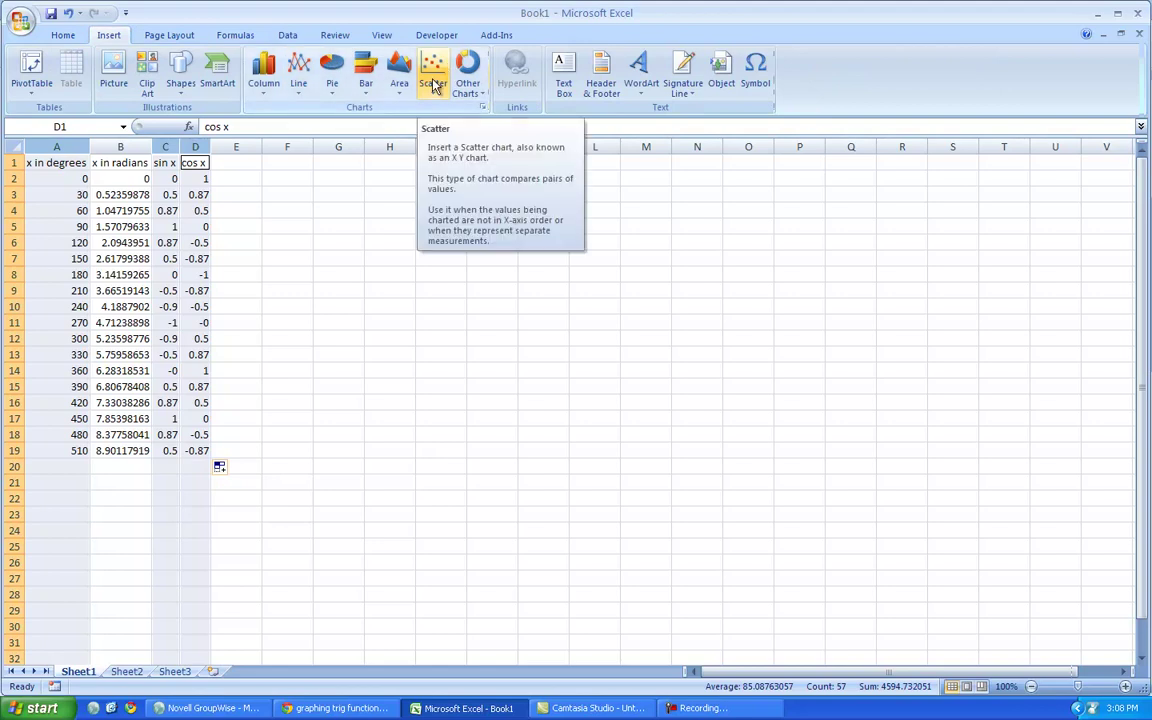
pyautogui.click(432, 86)
pyautogui.click(442, 185)
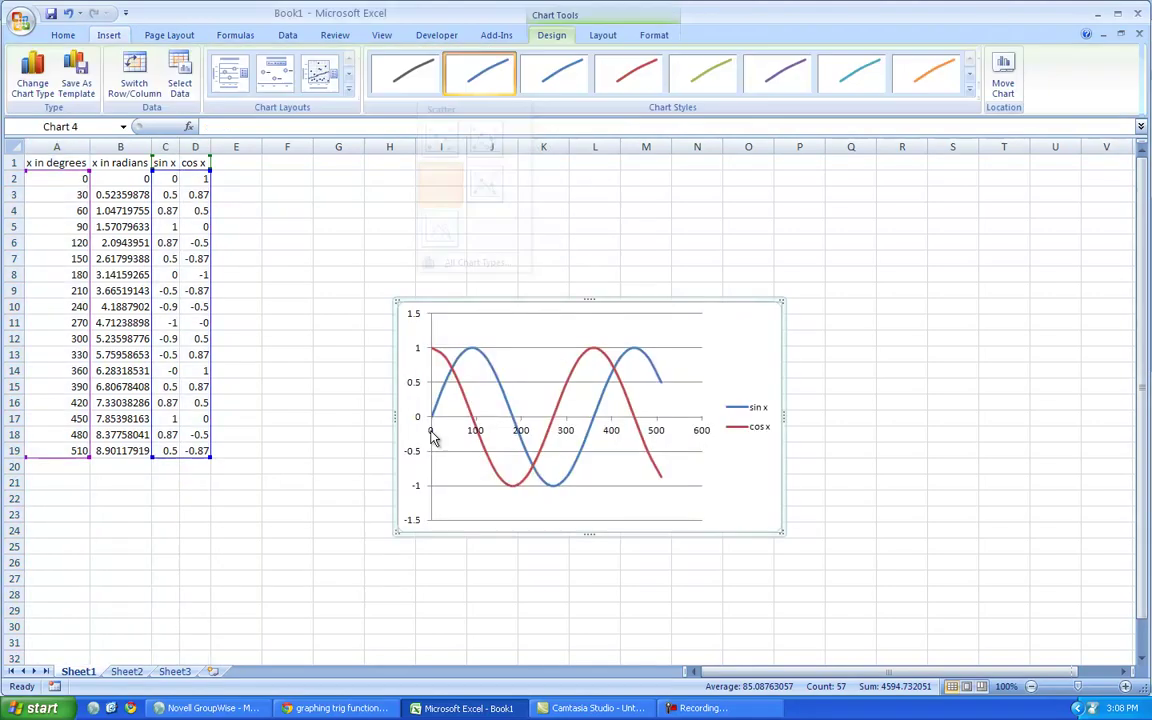
# Enlarge the chart to span from column E rightward and from row 1 to about row 31
pyautogui.click(748, 418)
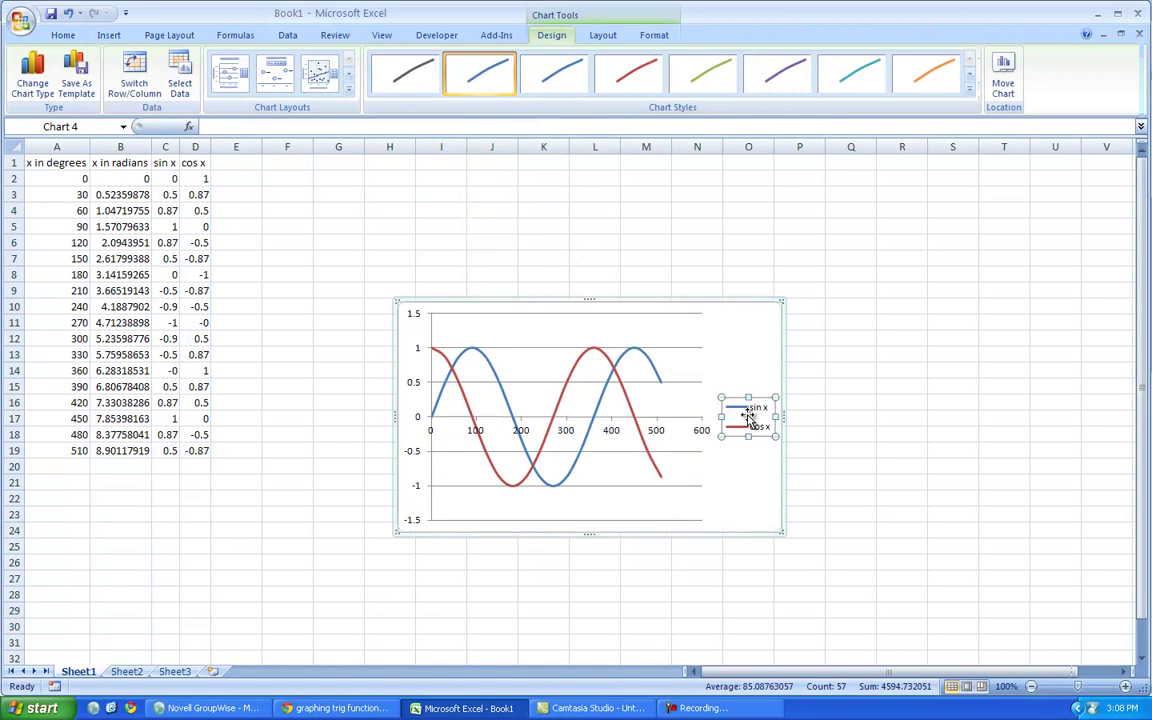
pyautogui.click(843, 372)
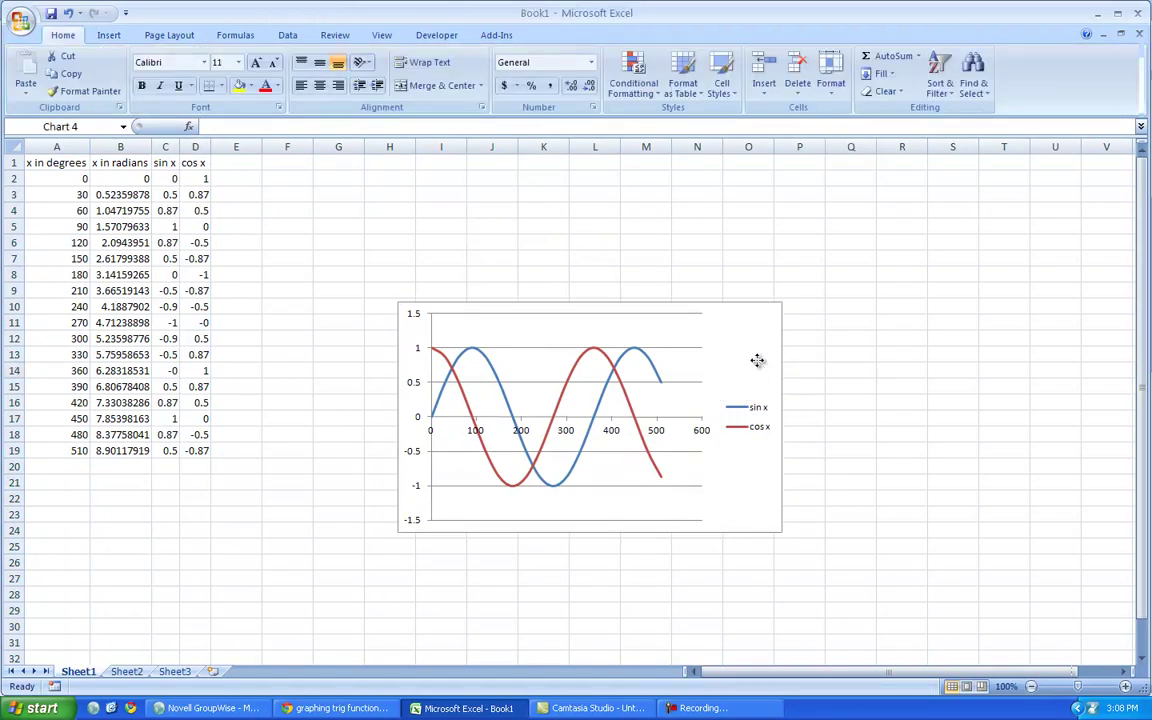
pyautogui.click(757, 360)
pyautogui.moveTo(784, 418); pyautogui.dragTo(1060, 420)
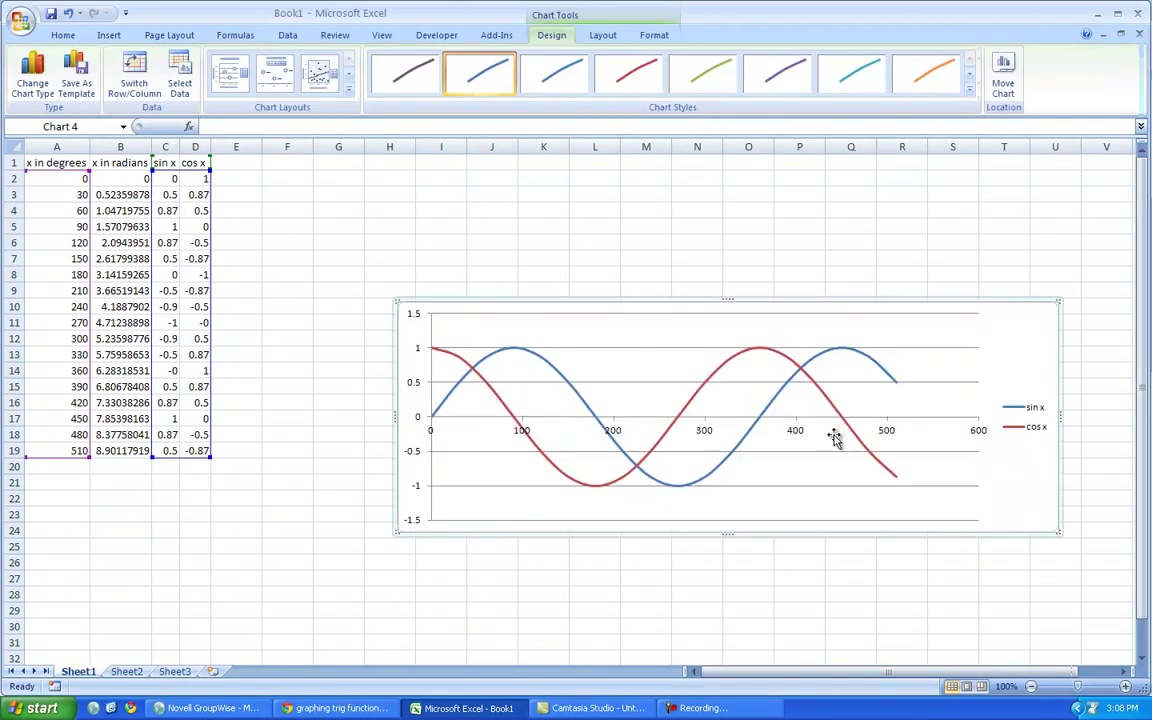
pyautogui.moveTo(393, 417); pyautogui.dragTo(237, 417)
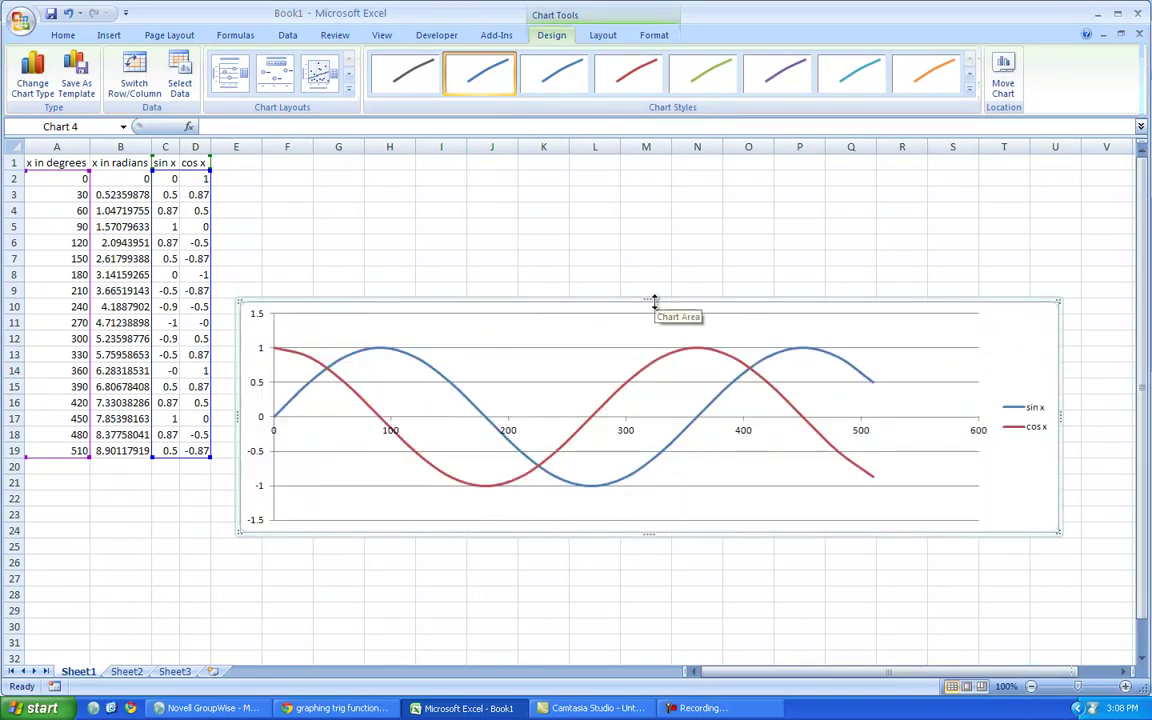
pyautogui.moveTo(656, 303); pyautogui.dragTo(653, 166)
pyautogui.moveTo(649, 535); pyautogui.dragTo(648, 630)
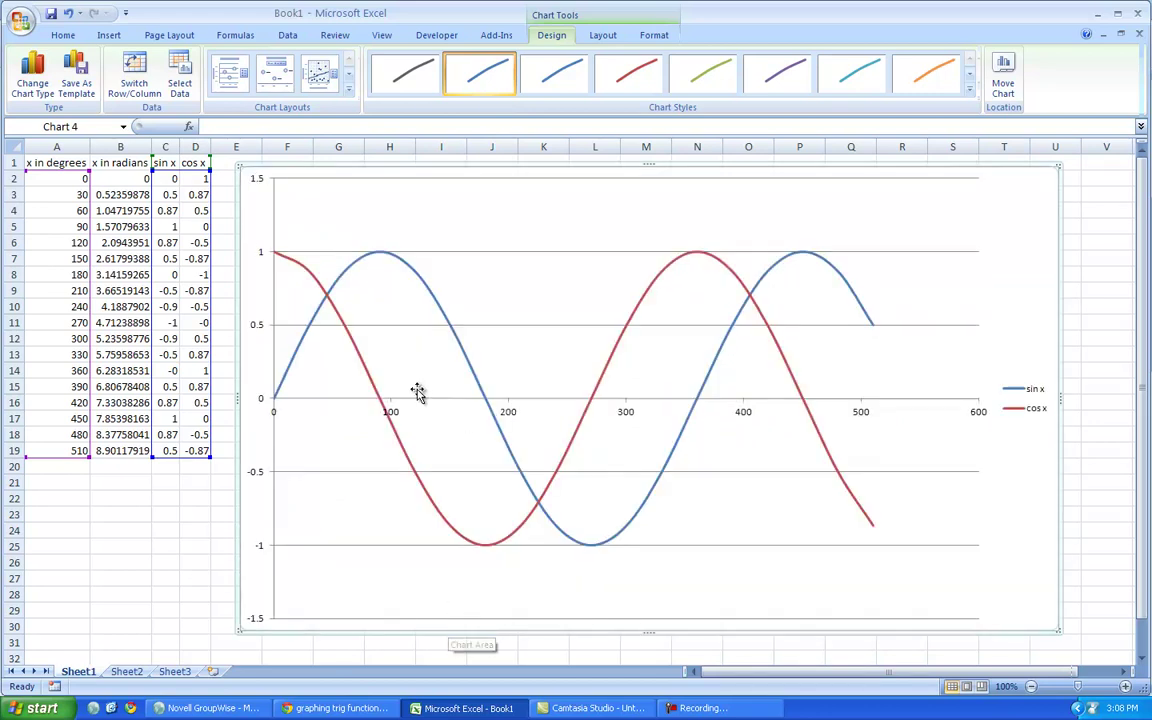